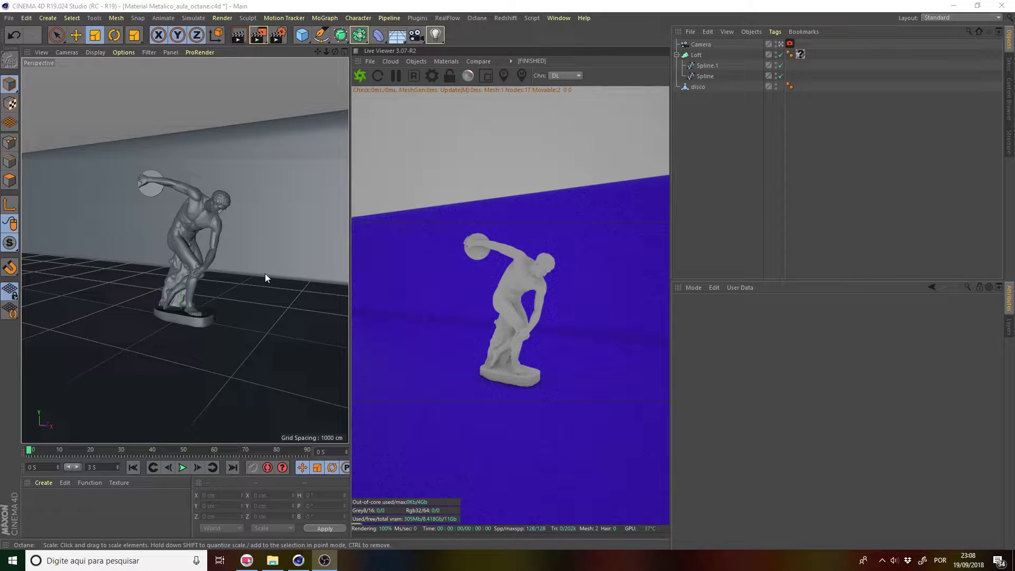
# Re-render the Octane view on a grey backdrop and select the disco statue object.
pyautogui.click(366, 78)
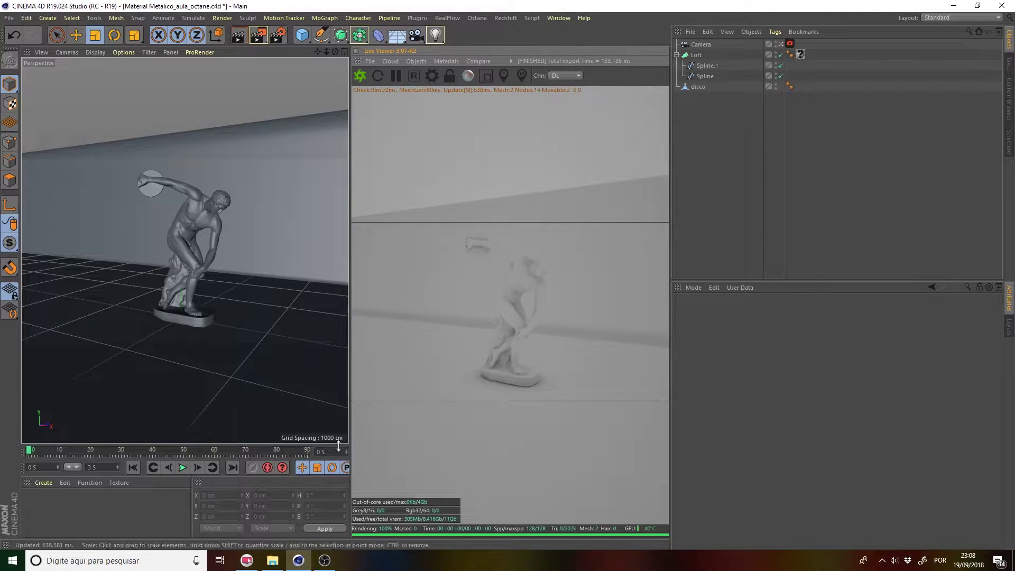
pyautogui.click(698, 87)
pyautogui.click(44, 482)
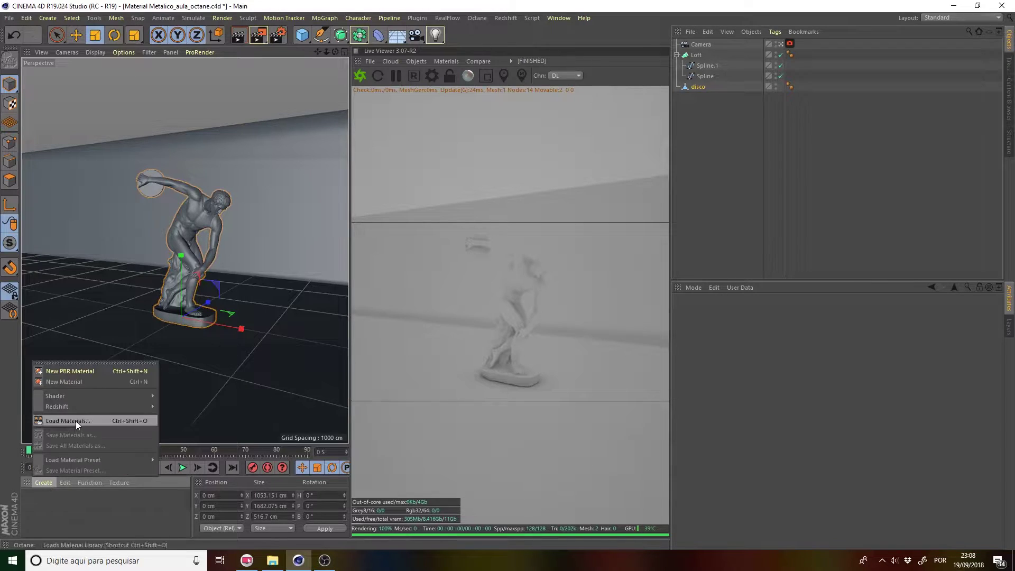
pyautogui.moveTo(190, 373)
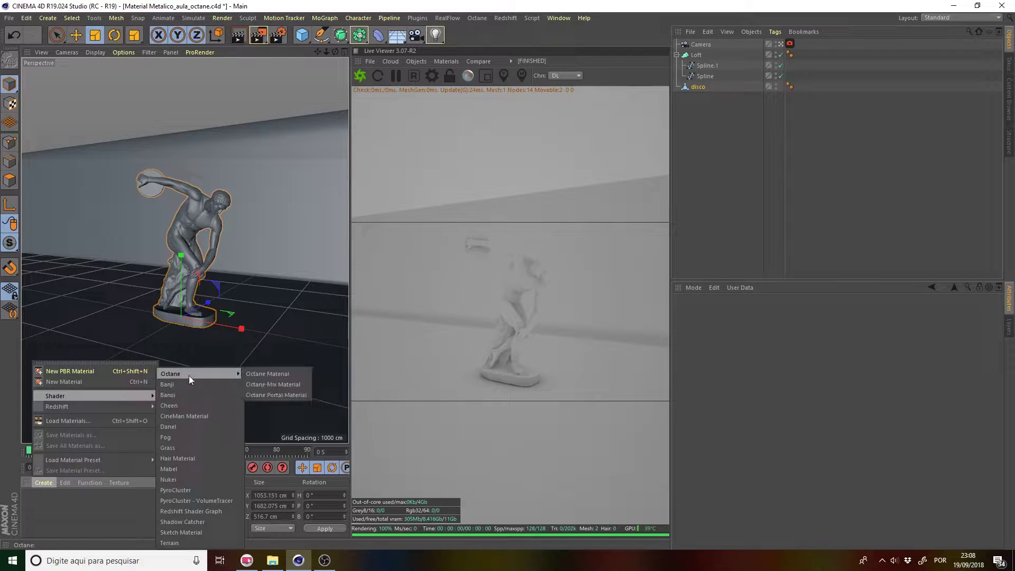
# Create a new Octane Material and open it in the Material Editor.
pyautogui.click(295, 375)
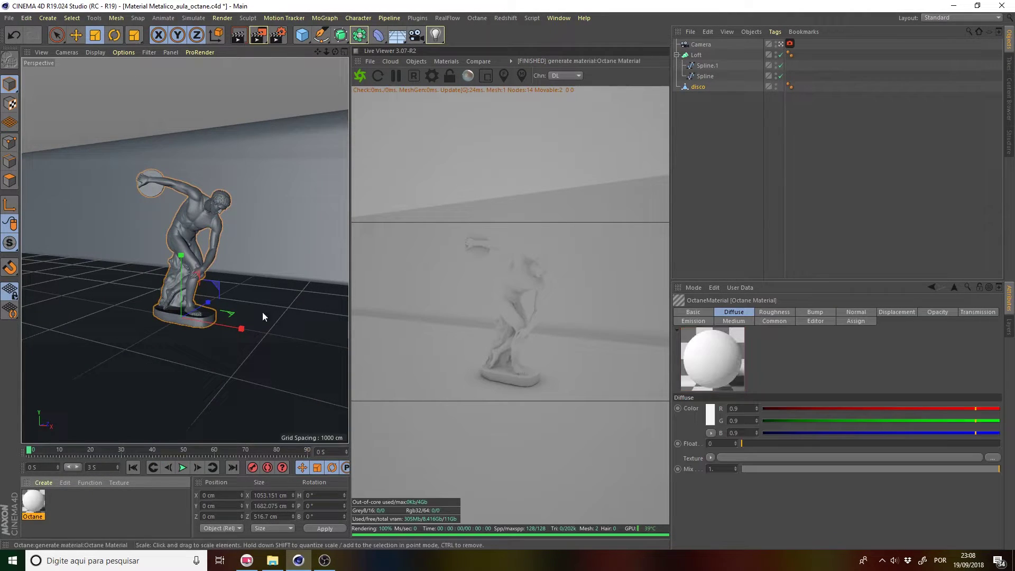
pyautogui.doubleClick(33, 501)
pyautogui.moveTo(264, 75)
pyautogui.mouseDown()
pyautogui.moveTo(514, 154)
pyautogui.moveTo(387, 138)
pyautogui.mouseUp()
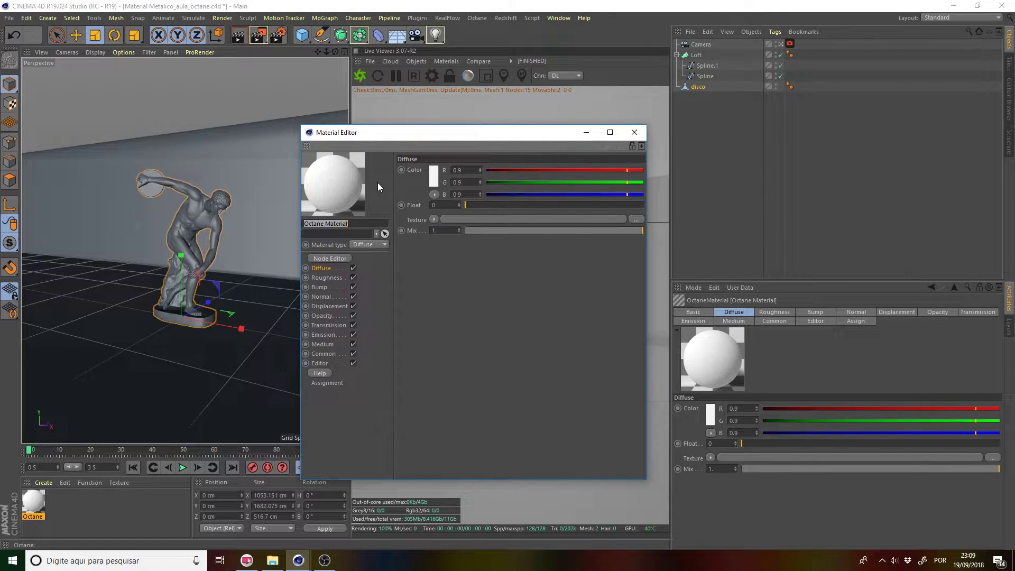
pyautogui.click(394, 294)
# Make the Octane material Glossy and apply it to the disco statue.
pyautogui.moveTo(370, 132); pyautogui.dragTo(345, 108)
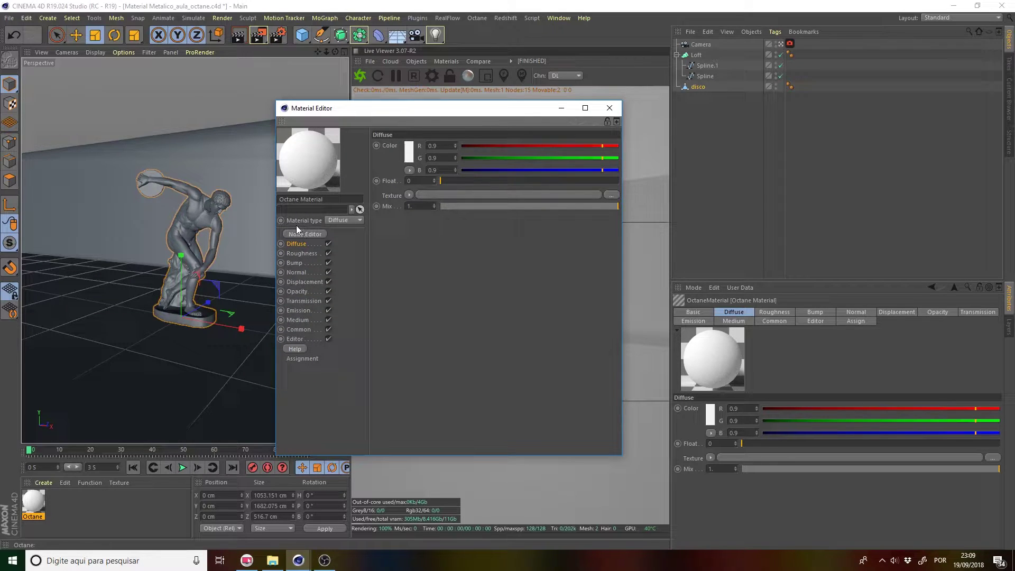
pyautogui.click(336, 221)
pyautogui.click(352, 243)
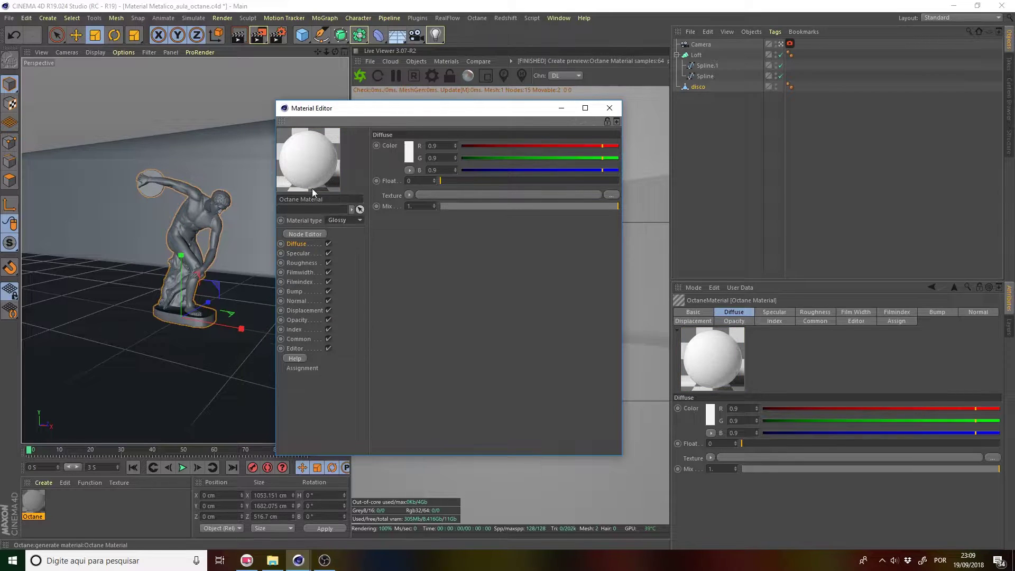
pyautogui.moveTo(358, 108)
pyautogui.mouseDown()
pyautogui.moveTo(623, 132)
pyautogui.moveTo(322, 132)
pyautogui.moveTo(301, 120)
pyautogui.mouseUp()
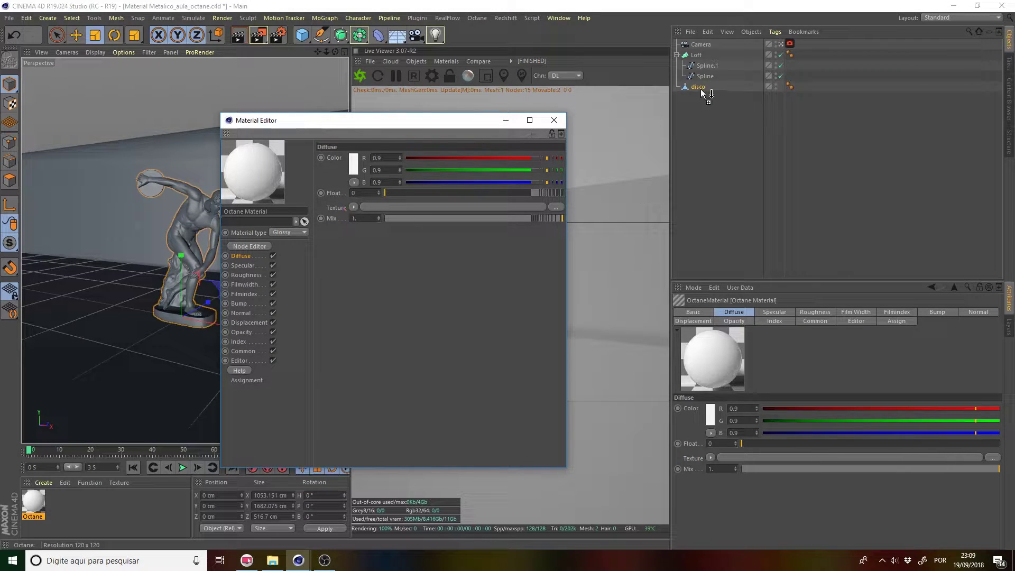
pyautogui.moveTo(265, 195); pyautogui.dragTo(699, 87)
pyautogui.moveTo(386, 126)
pyautogui.mouseDown()
pyautogui.moveTo(880, 271)
pyautogui.moveTo(835, 179)
pyautogui.mouseUp()
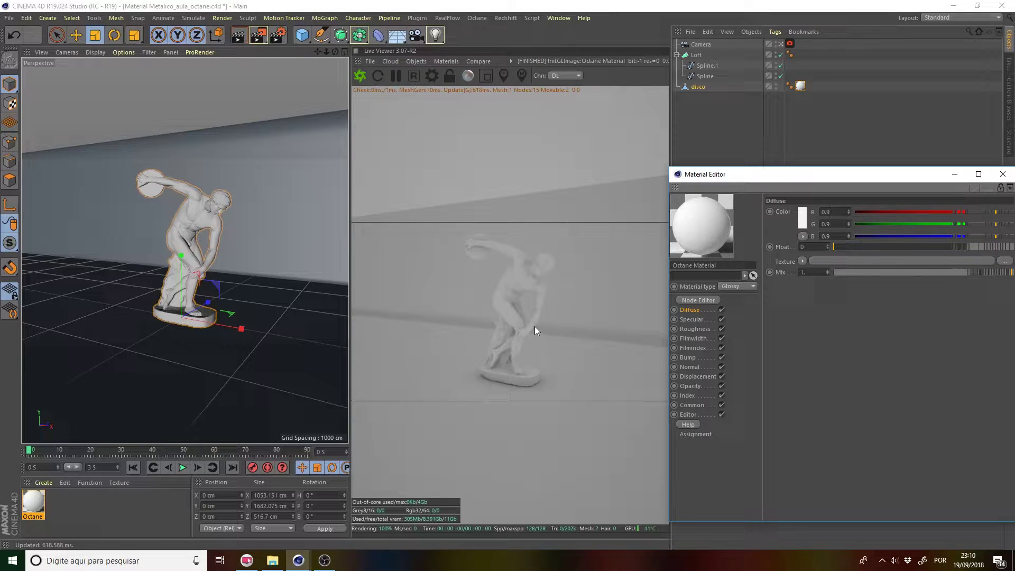
# Add an OctaneSky environment and an Octane area light to the scene.
pyautogui.click(421, 62)
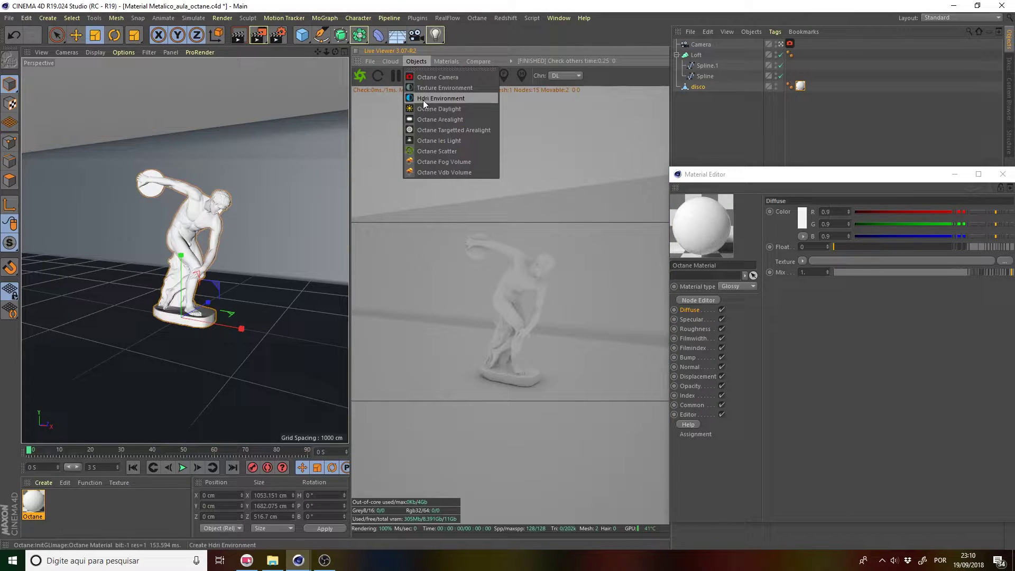
pyautogui.click(437, 99)
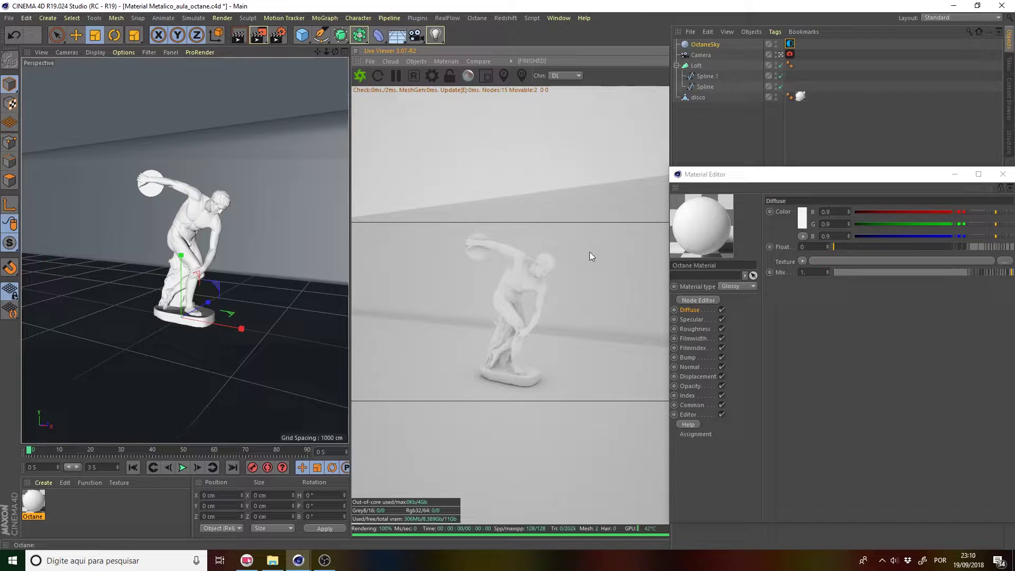
pyautogui.click(416, 62)
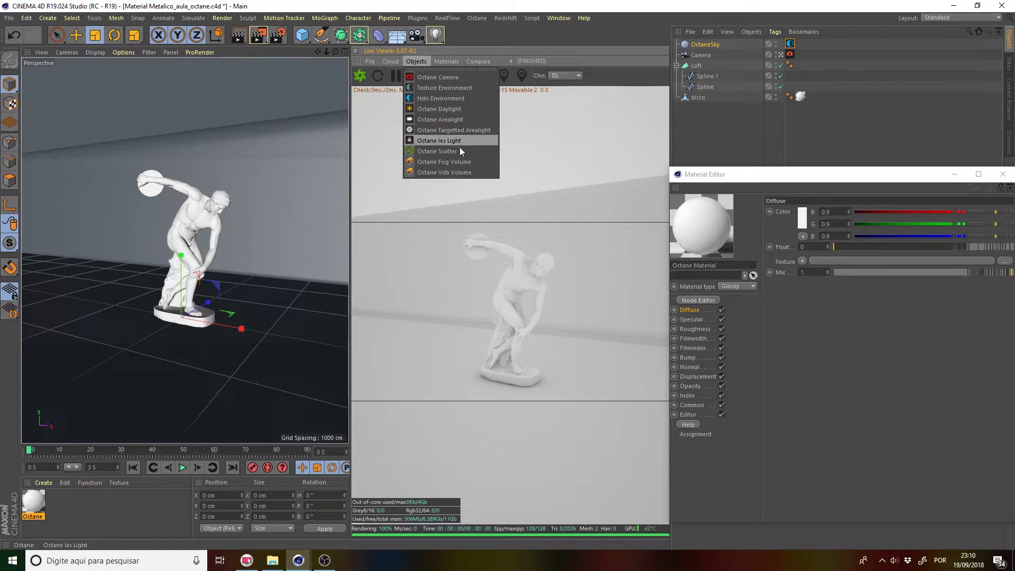
pyautogui.click(442, 119)
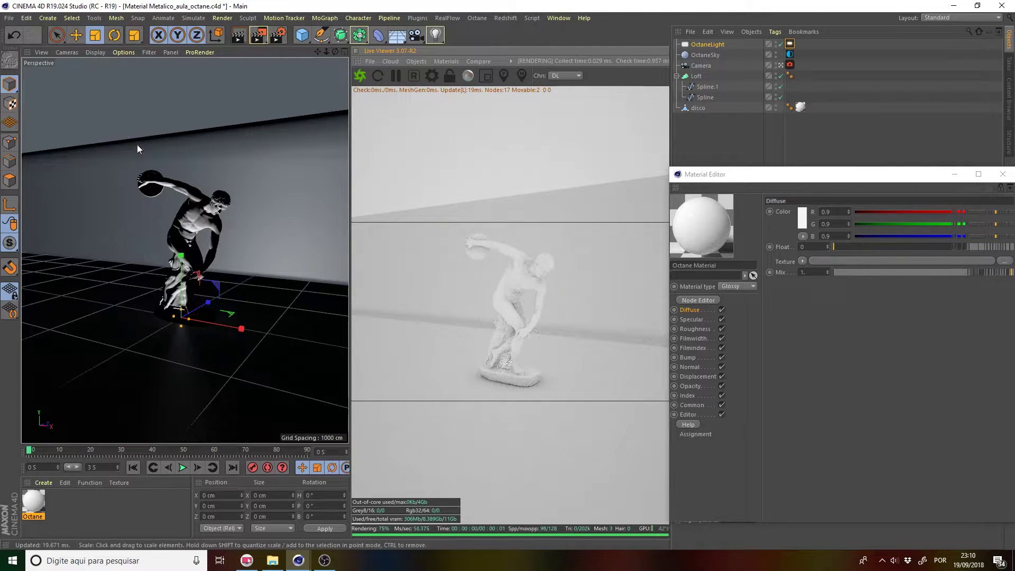
# Raise the area light above the statue and set its power to about 2.73.
pyautogui.click(76, 35)
pyautogui.moveTo(182, 275); pyautogui.dragTo(183, 201)
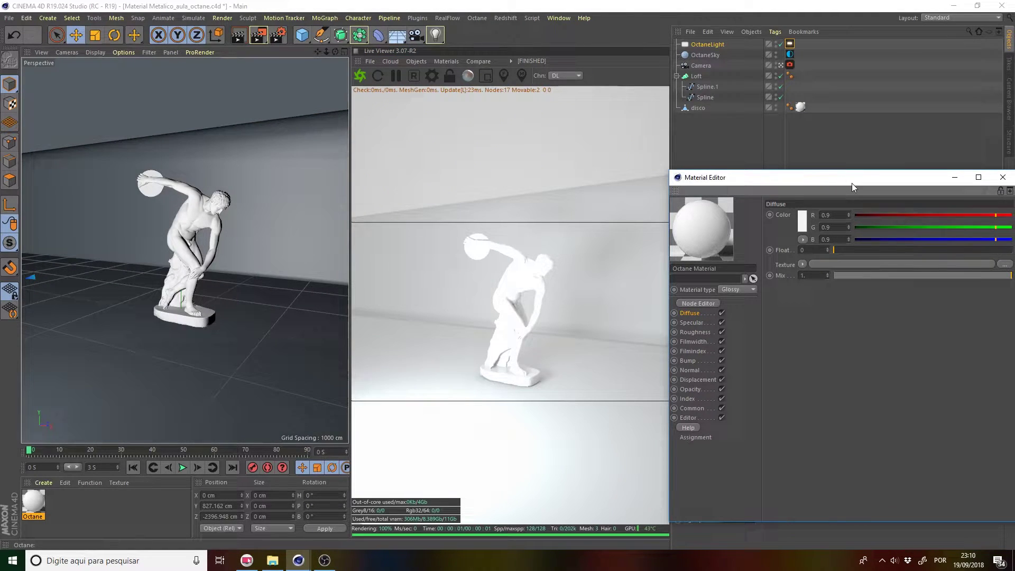
pyautogui.moveTo(848, 175); pyautogui.dragTo(452, 102)
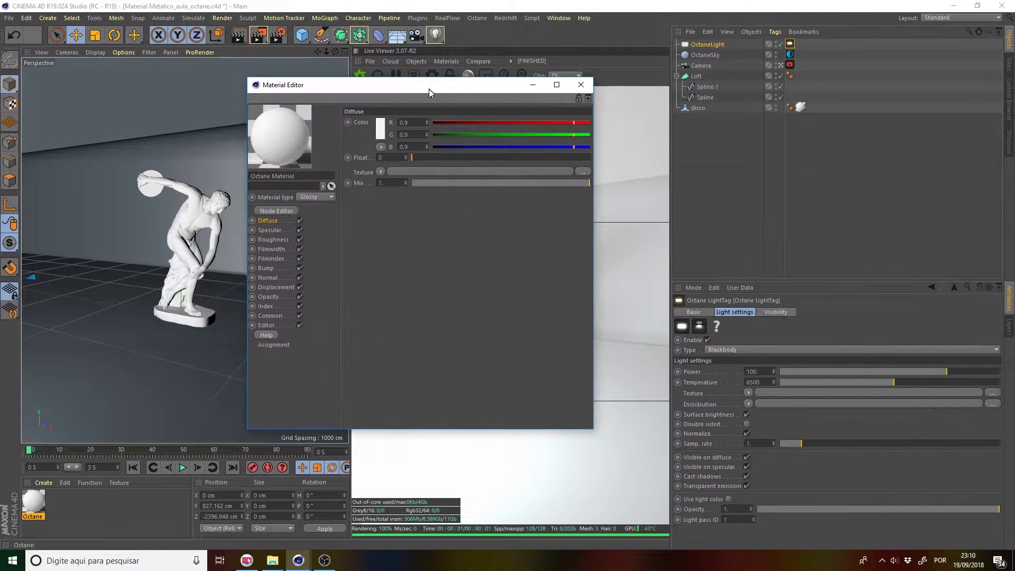
pyautogui.moveTo(930, 370); pyautogui.dragTo(883, 375)
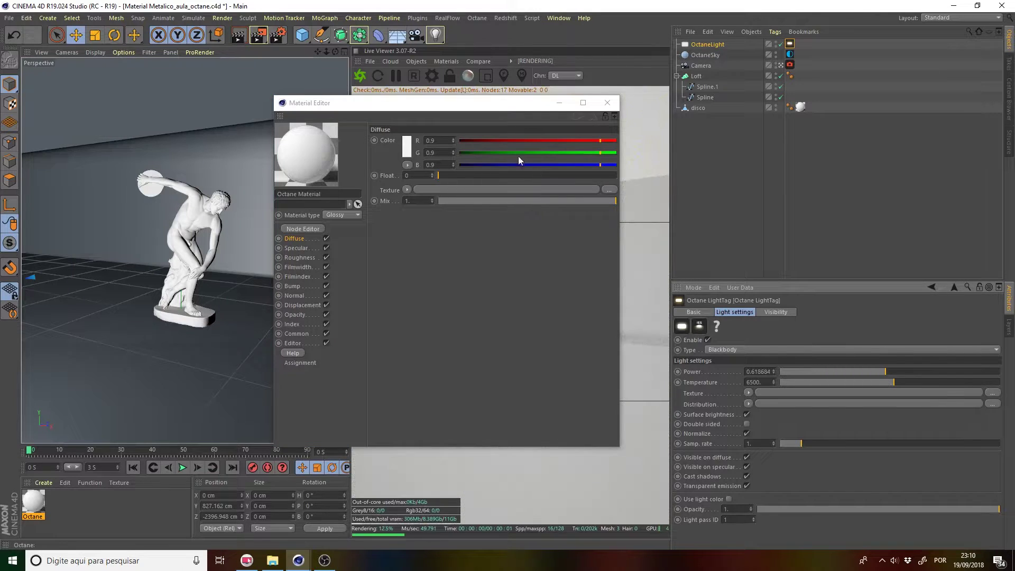
pyautogui.moveTo(463, 108); pyautogui.dragTo(523, 107)
pyautogui.moveTo(884, 371); pyautogui.dragTo(897, 371)
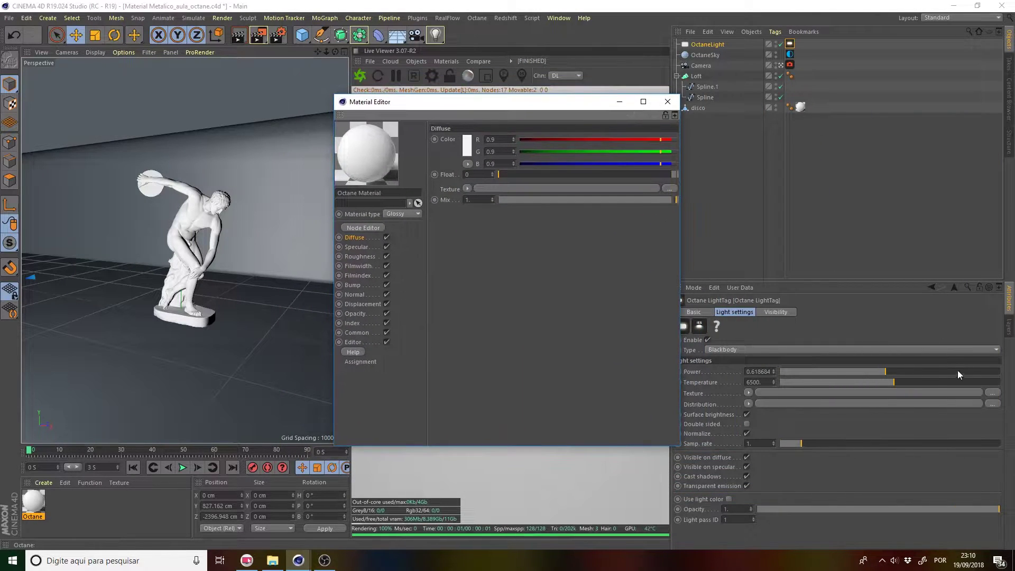
pyautogui.moveTo(512, 103)
pyautogui.mouseDown()
pyautogui.moveTo(791, 119)
pyautogui.moveTo(486, 128)
pyautogui.mouseUp()
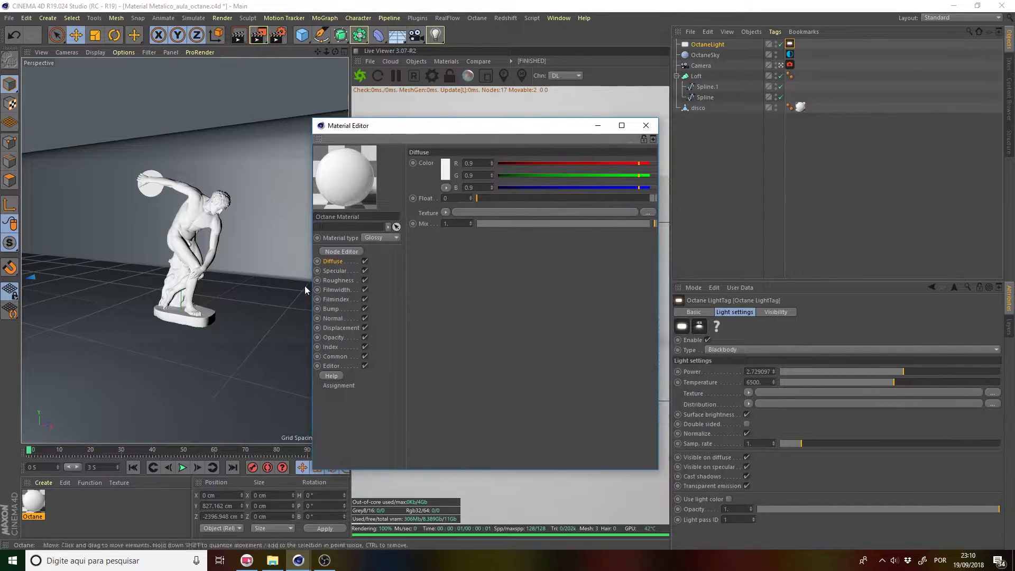
# Open the material's node graph in an enlarged window with the Octane Material node centred.
pyautogui.click(349, 250)
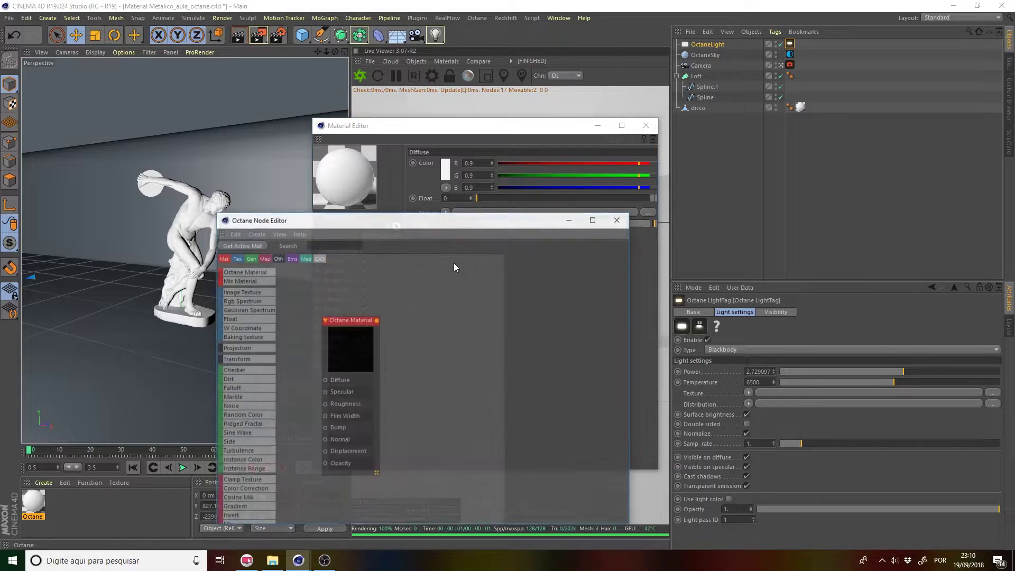
pyautogui.moveTo(385, 221); pyautogui.dragTo(302, 65)
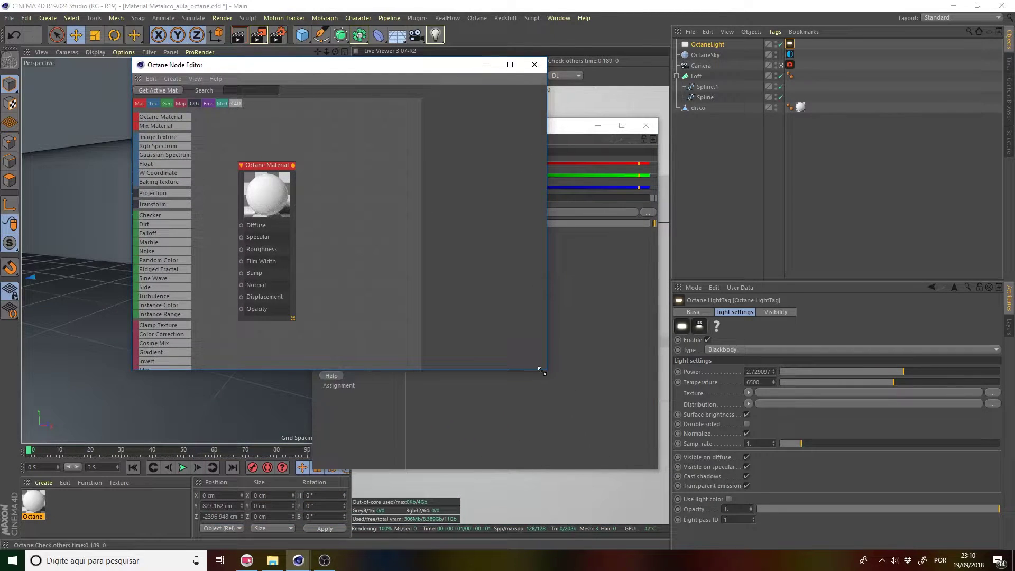
pyautogui.moveTo(541, 372); pyautogui.dragTo(969, 522)
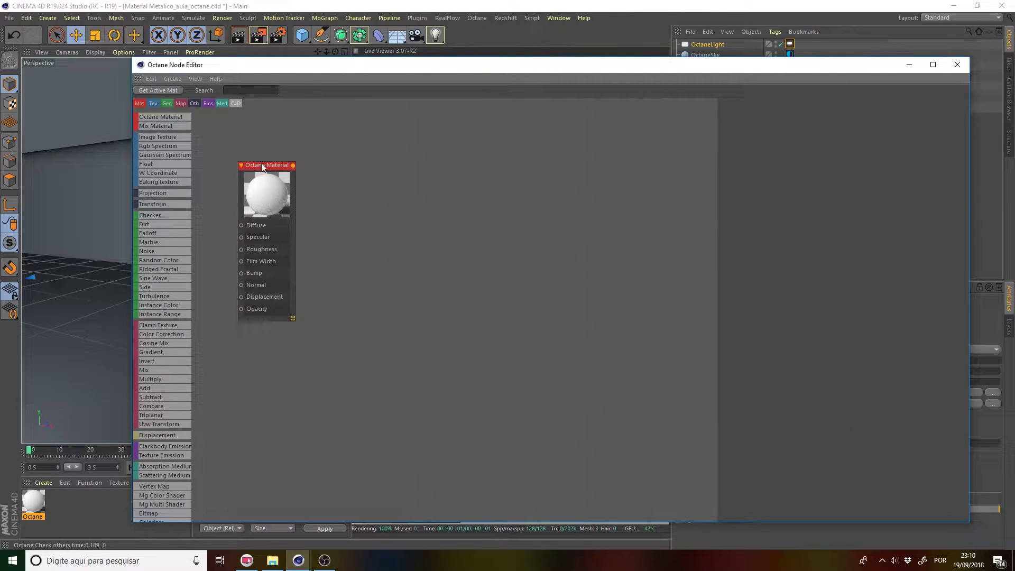
pyautogui.moveTo(261, 166)
pyautogui.mouseDown()
pyautogui.moveTo(568, 213)
pyautogui.moveTo(642, 341)
pyautogui.moveTo(606, 308)
pyautogui.mouseUp()
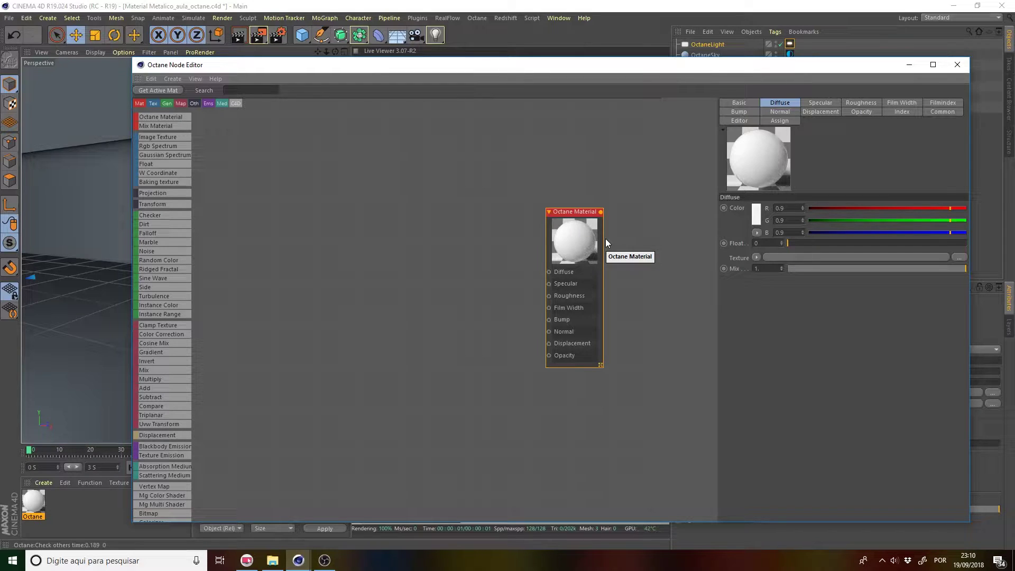
pyautogui.moveTo(606, 295); pyautogui.dragTo(575, 284, button='middle')
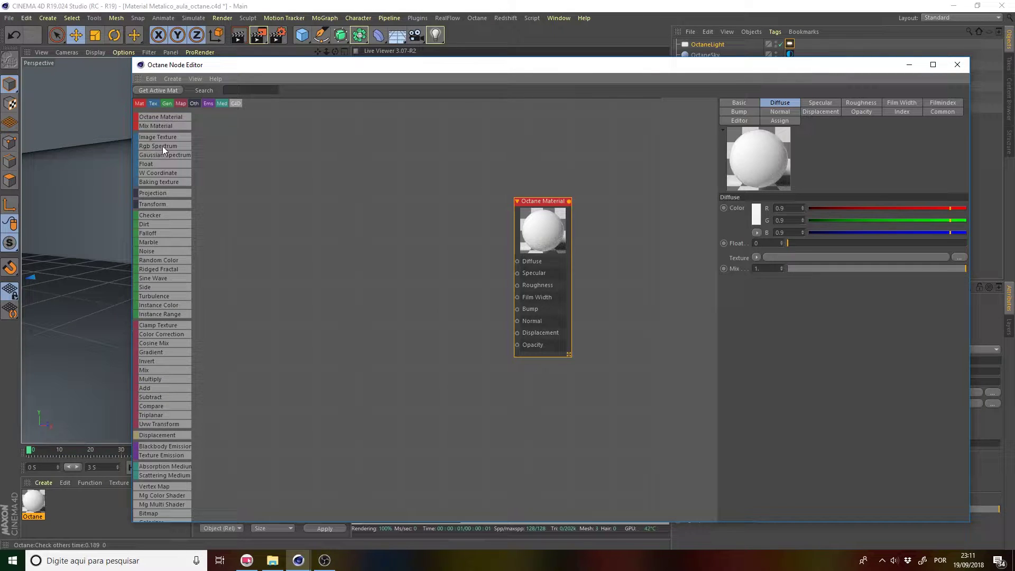
# Add an RgbSpectrum node and connect it to the material's Diffuse input.
pyautogui.moveTo(318, 186); pyautogui.dragTo(318, 188)
pyautogui.click(354, 196)
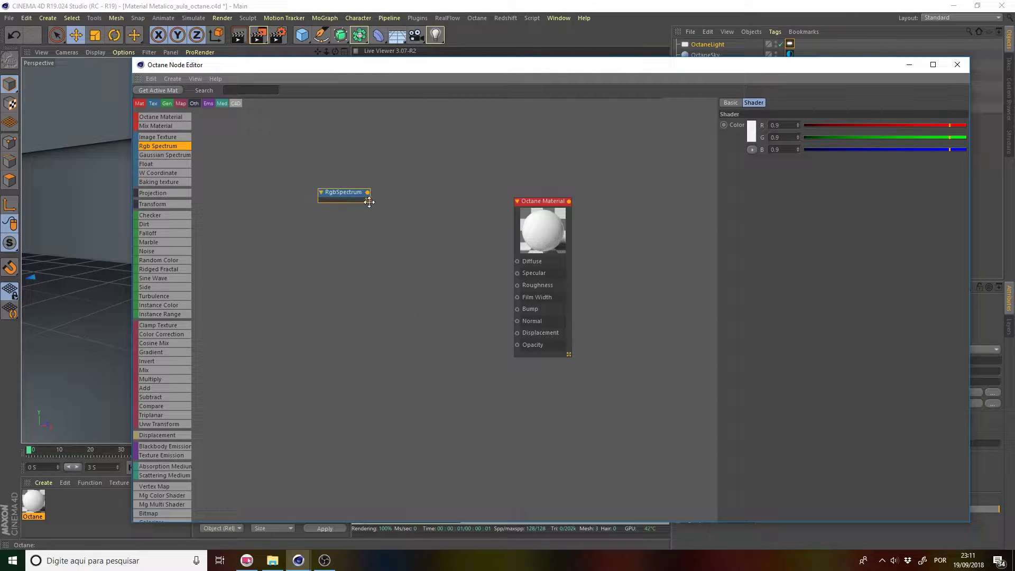
pyautogui.moveTo(352, 196); pyautogui.dragTo(517, 261)
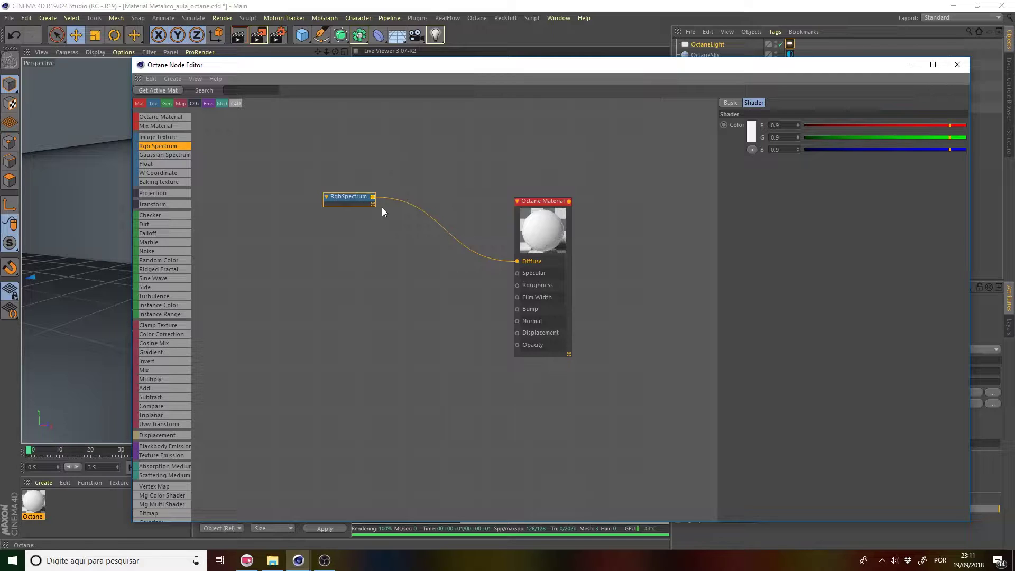
pyautogui.moveTo(358, 205)
pyautogui.mouseDown()
pyautogui.moveTo(429, 243)
pyautogui.moveTo(414, 241)
pyautogui.mouseUp()
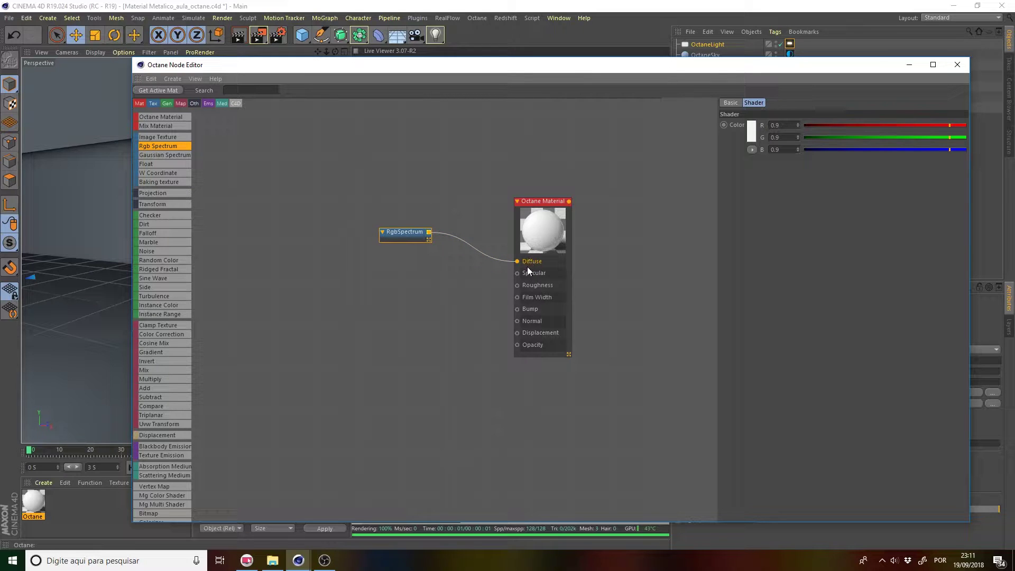
# Raise the Octane Material's index to about 2.7.
pyautogui.click(541, 237)
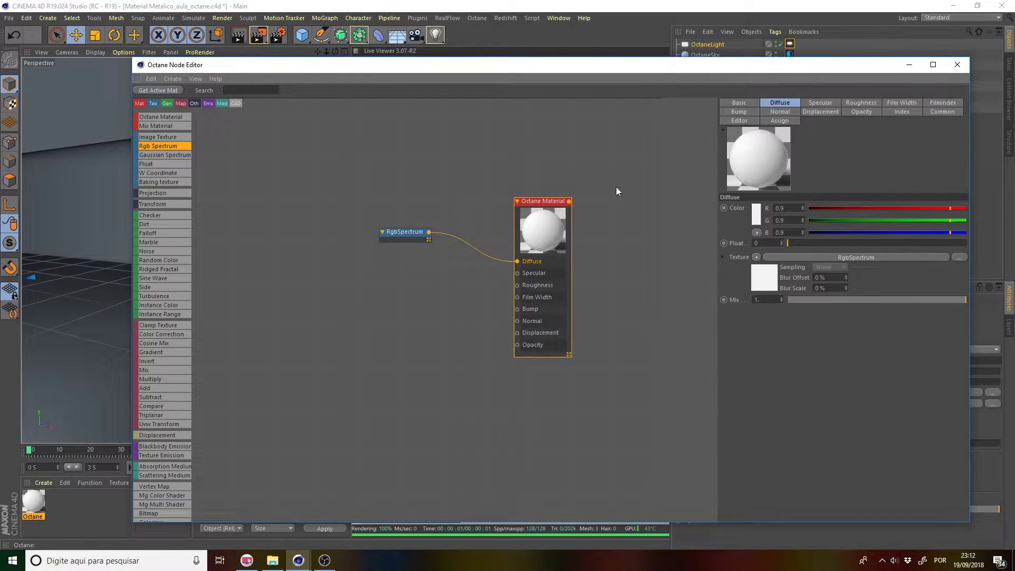
pyautogui.click(835, 102)
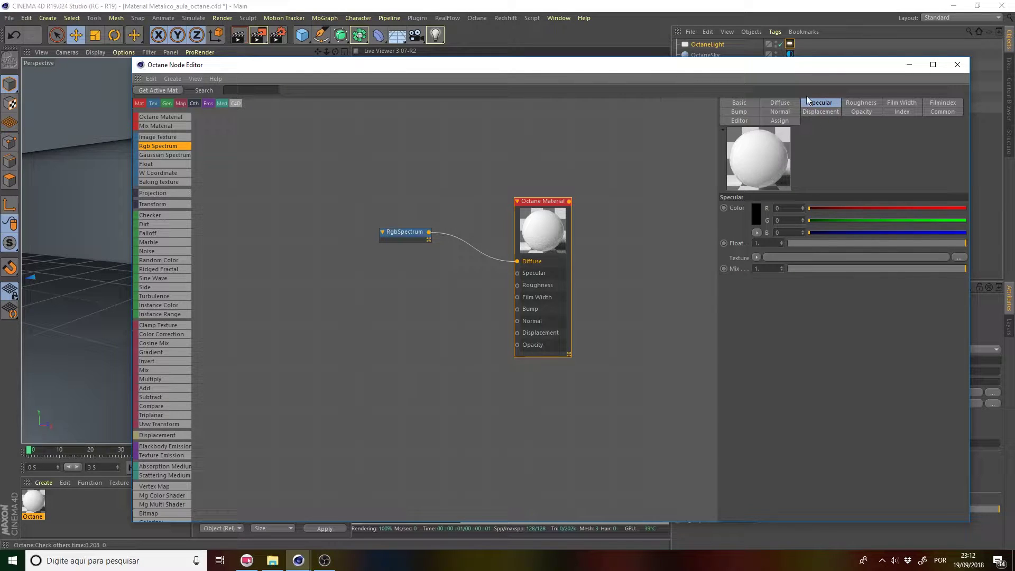
pyautogui.click(902, 113)
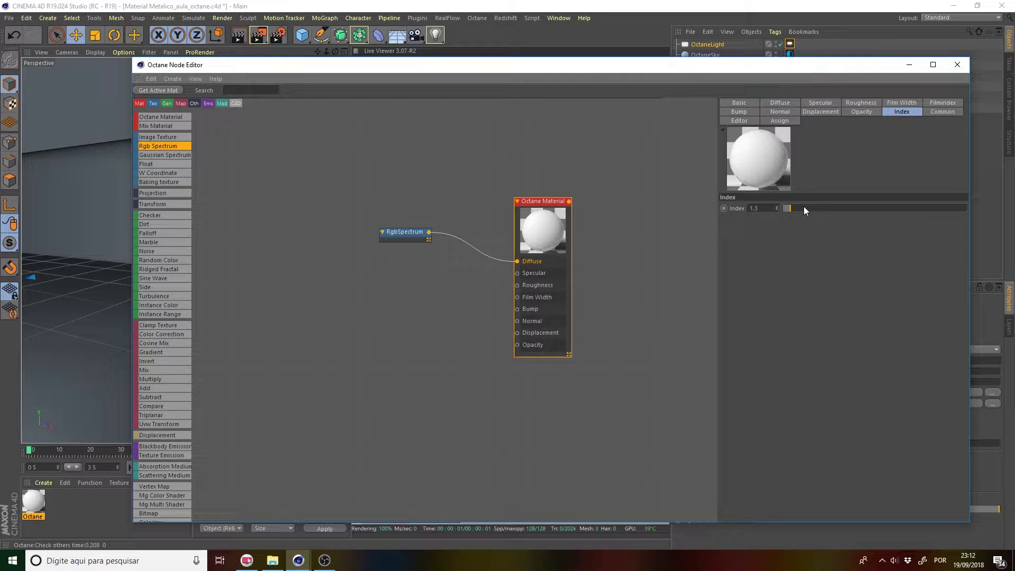
pyautogui.moveTo(803, 206)
pyautogui.mouseDown()
pyautogui.moveTo(870, 205)
pyautogui.moveTo(858, 207)
pyautogui.mouseUp()
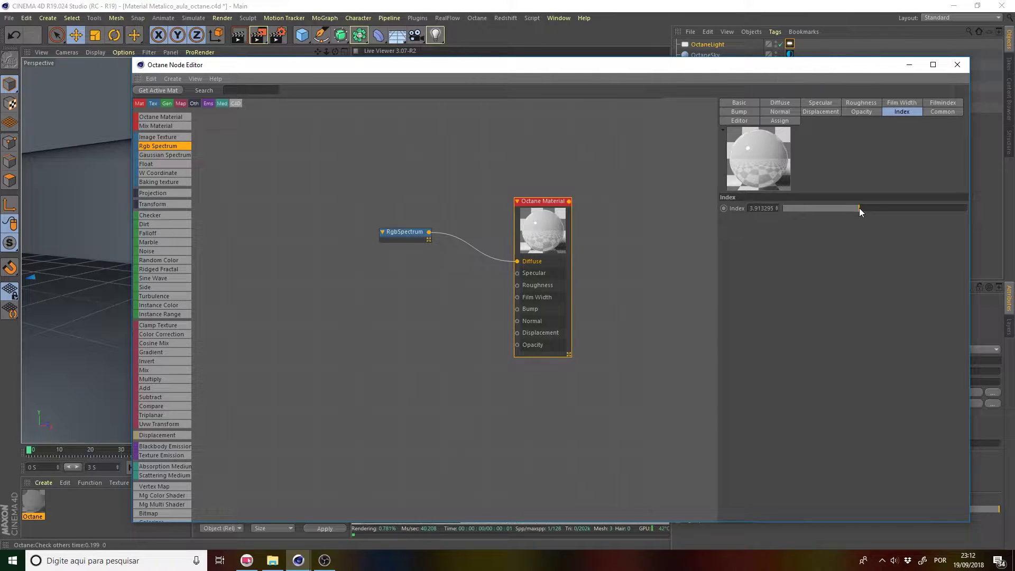
# Set the RgbSpectrum colour to black with V at 0%.
pyautogui.click(426, 239)
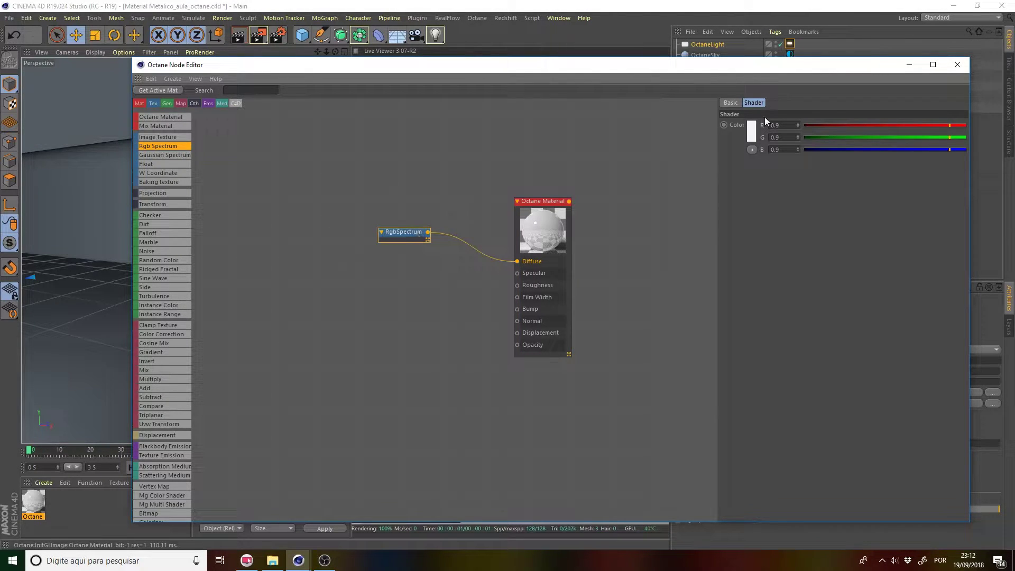
pyautogui.click(751, 137)
pyautogui.click(714, 154)
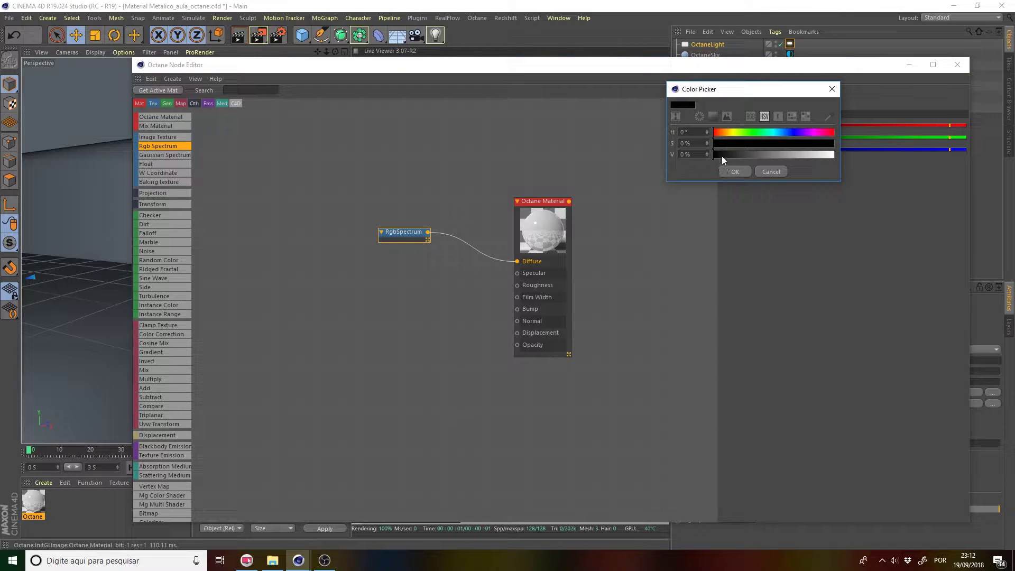
pyautogui.click(734, 172)
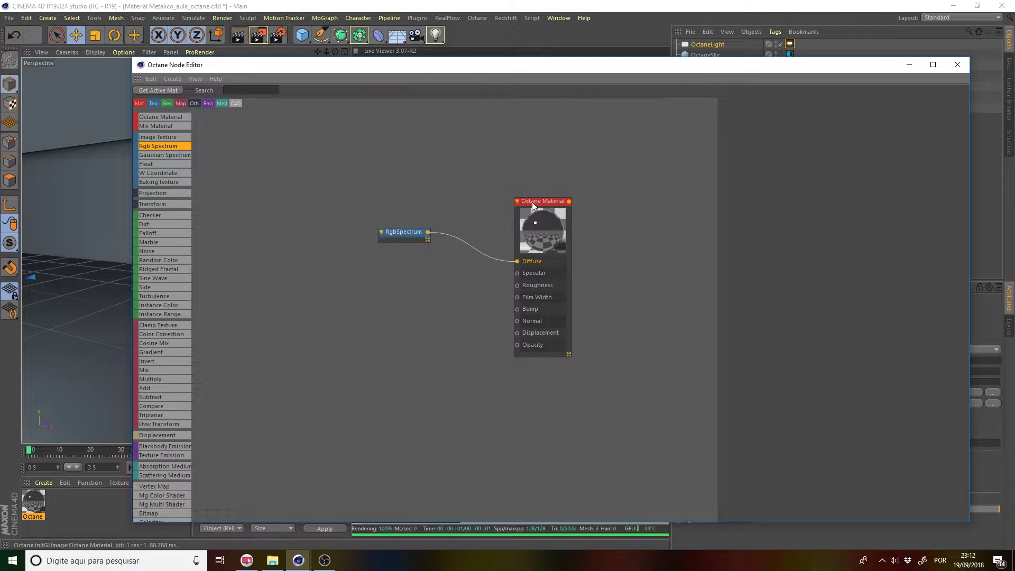
# Rearrange the Octane Material and RgbSpectrum nodes in the graph.
pyautogui.scroll(2, 523, 230)
pyautogui.scroll(2, 520, 246)
pyautogui.scroll(-1, 502, 291)
pyautogui.scroll(-2, 484, 354)
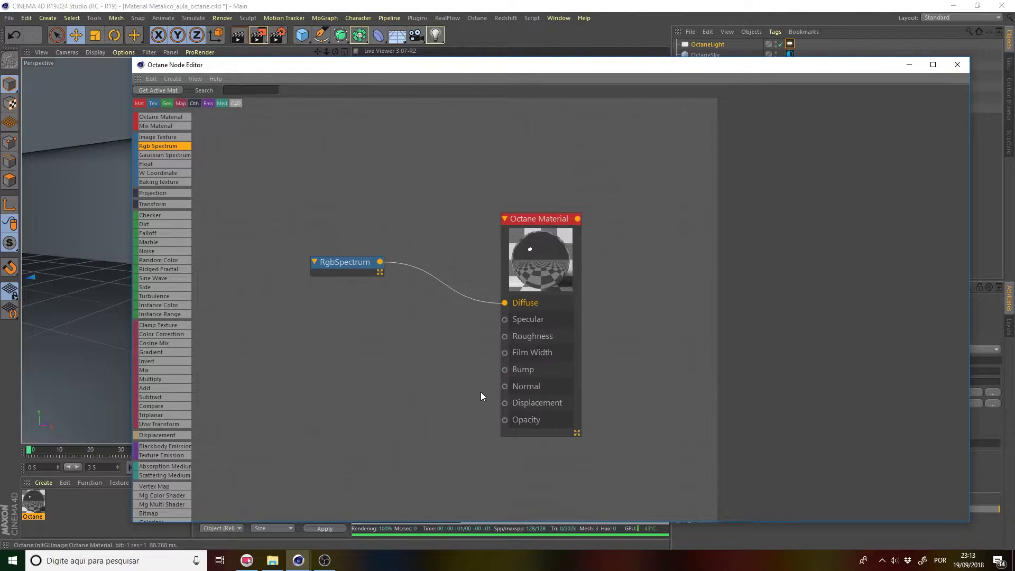
pyautogui.scroll(1, 481, 395)
pyautogui.click(537, 303)
pyautogui.moveTo(581, 199)
pyautogui.mouseDown()
pyautogui.moveTo(573, 166)
pyautogui.moveTo(559, 165)
pyautogui.mouseUp()
pyautogui.click(472, 99)
pyautogui.moveTo(341, 246); pyautogui.dragTo(385, 206)
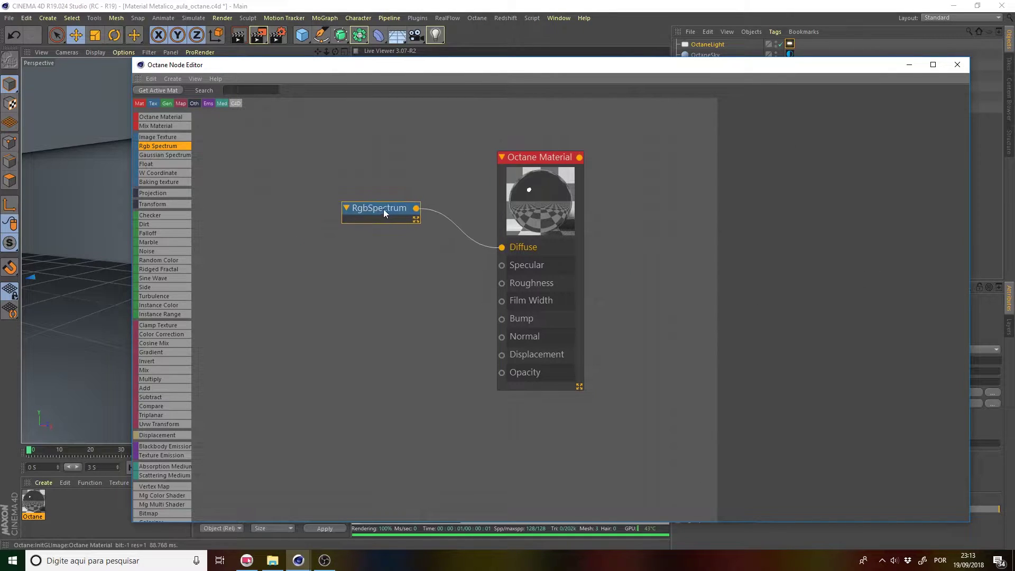
# Lower the material's index to about 3.69.
pyautogui.click(551, 188)
pyautogui.click(900, 112)
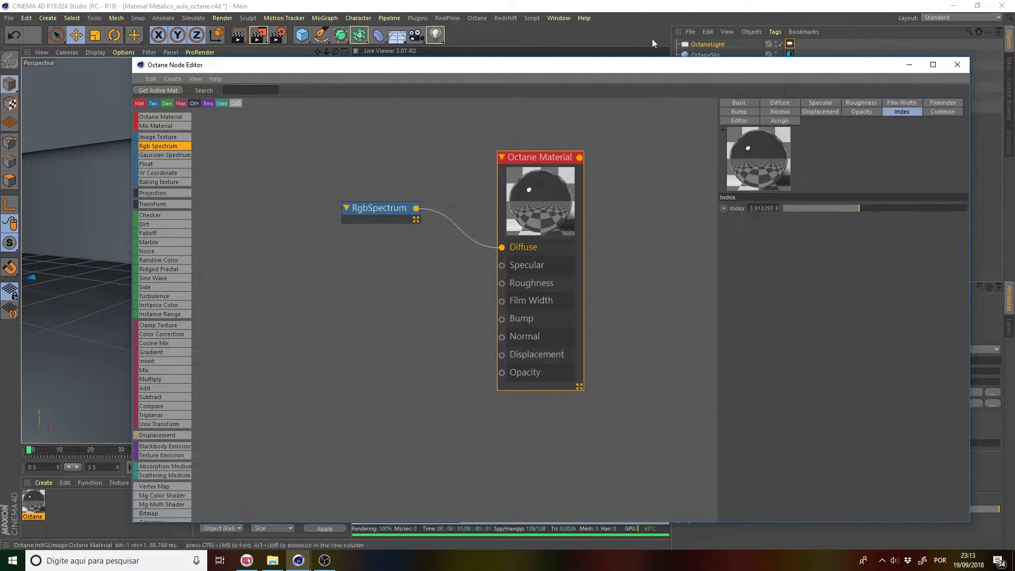
pyautogui.moveTo(863, 208)
pyautogui.mouseDown()
pyautogui.moveTo(888, 210)
pyautogui.moveTo(832, 208)
pyautogui.moveTo(853, 208)
pyautogui.mouseUp()
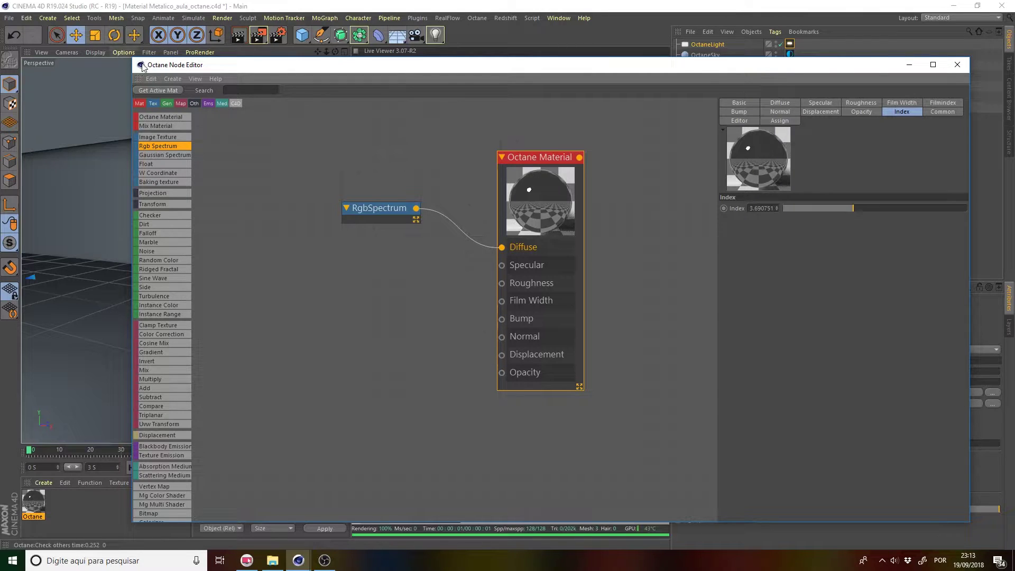
pyautogui.moveTo(143, 66)
pyautogui.mouseDown()
pyautogui.moveTo(446, 113)
pyautogui.moveTo(595, 78)
pyautogui.mouseUp()
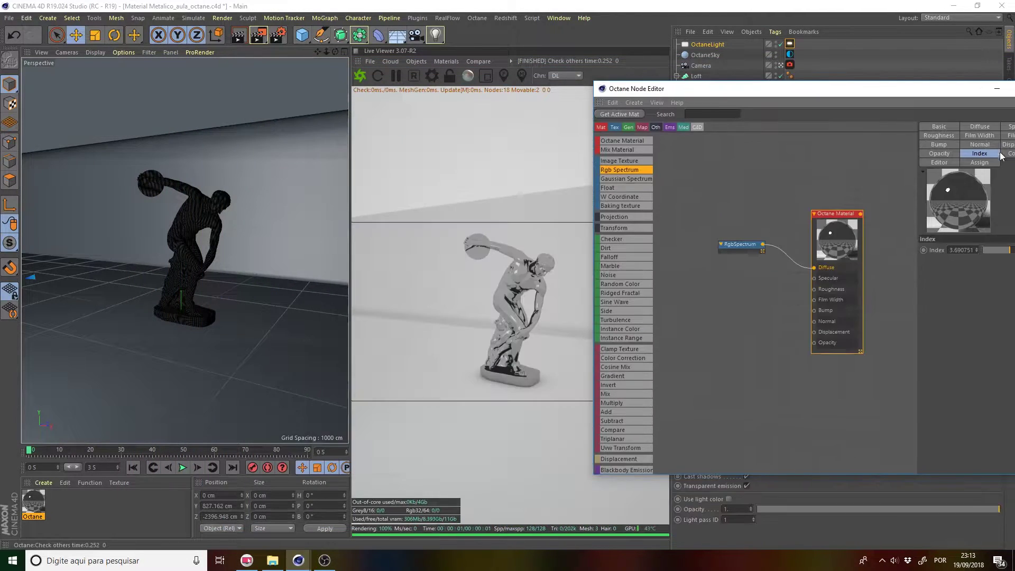
# Set the material's index to 4.
pyautogui.moveTo(821, 88)
pyautogui.mouseDown()
pyautogui.moveTo(690, 79)
pyautogui.moveTo(719, 90)
pyautogui.mouseUp()
pyautogui.doubleClick(835, 248)
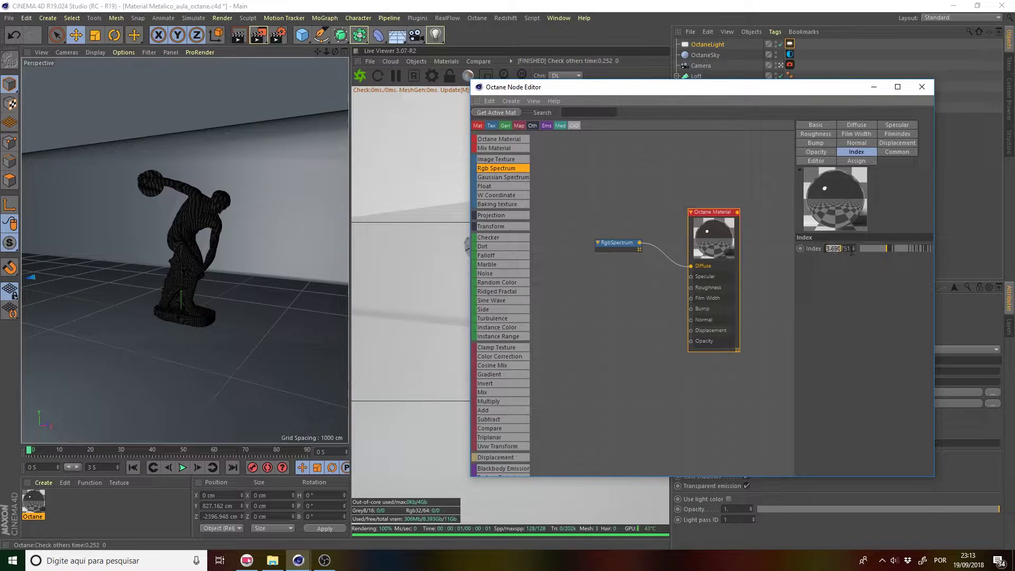
pyautogui.write('4')
pyautogui.press('Return')
# Add a Gradient node to the graph and bring up its mode options.
pyautogui.moveTo(494, 374); pyautogui.dragTo(618, 271)
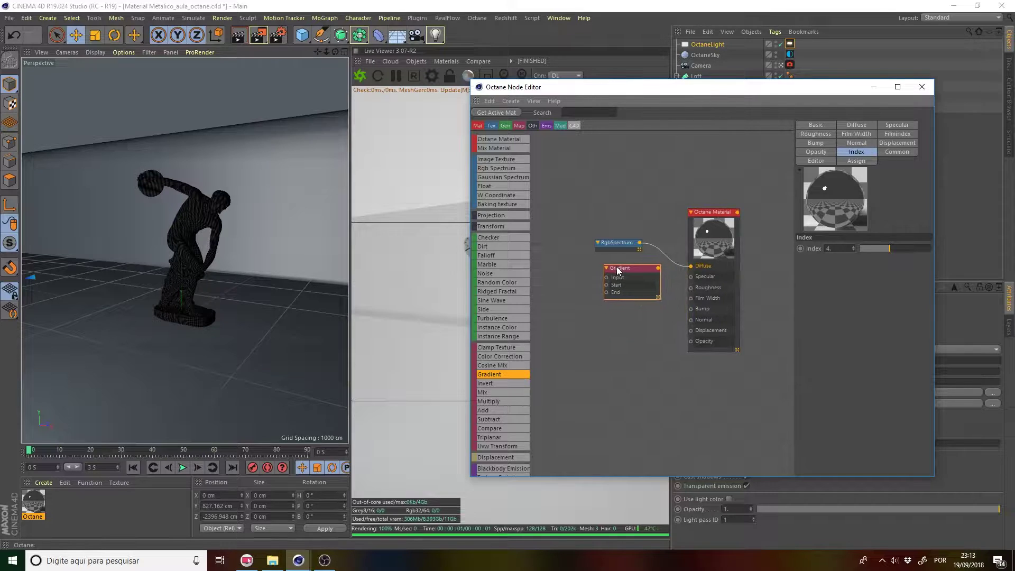
pyautogui.click(617, 268)
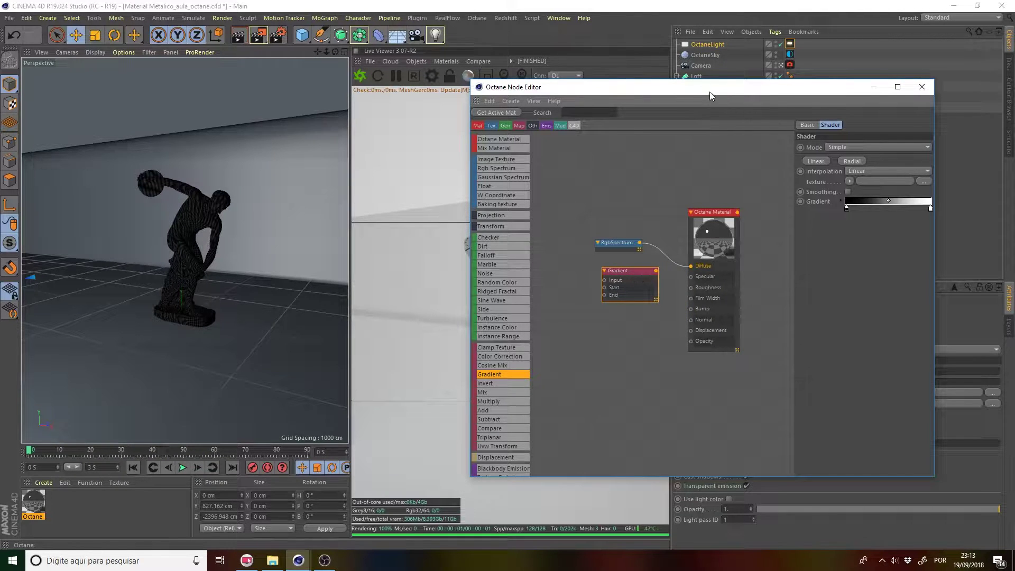
pyautogui.moveTo(695, 86); pyautogui.dragTo(576, 88)
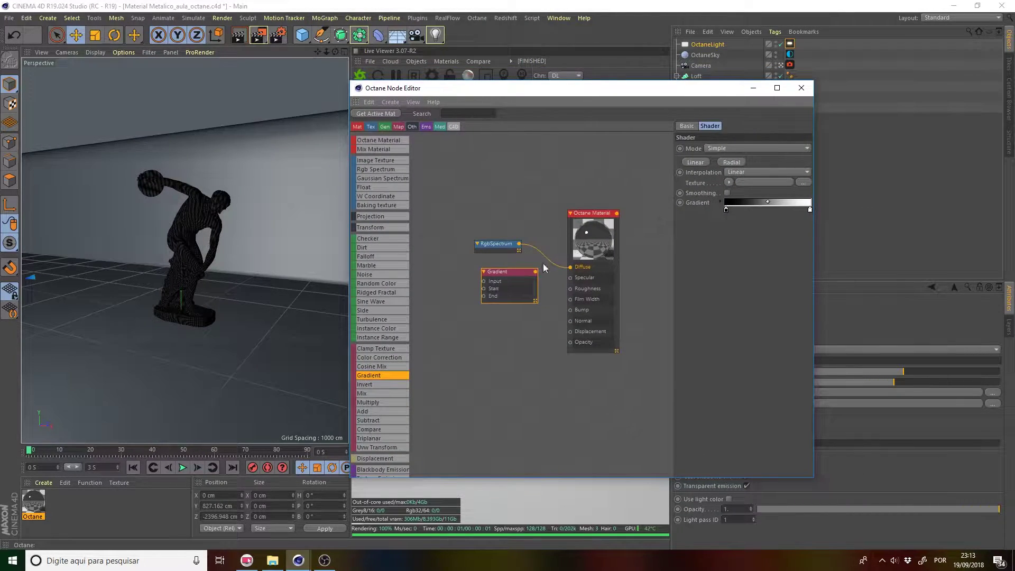
pyautogui.click(727, 149)
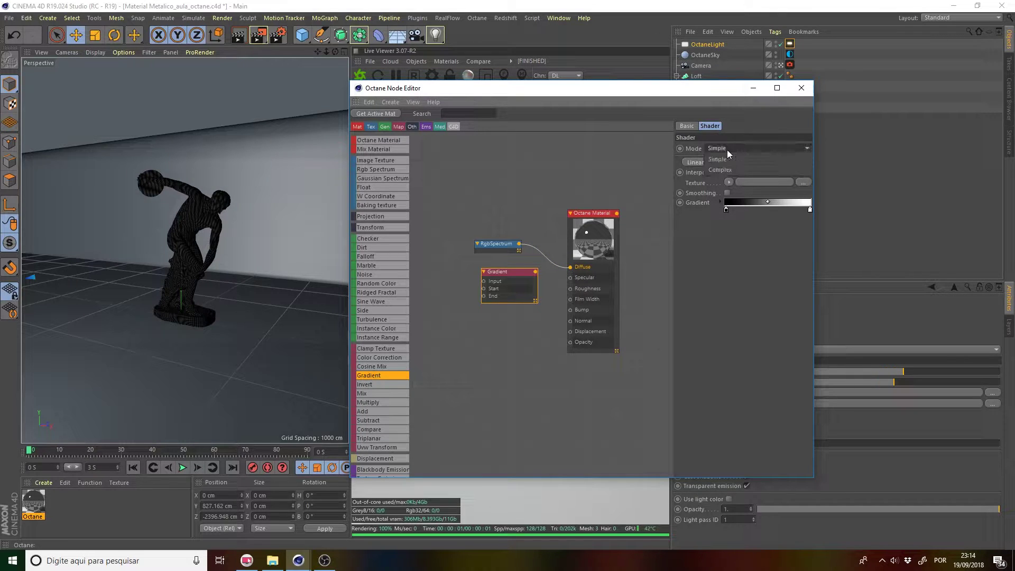
# Set the Gradient to Complex mode, enlarge it, and wire it into the Specular input.
pyautogui.click(721, 170)
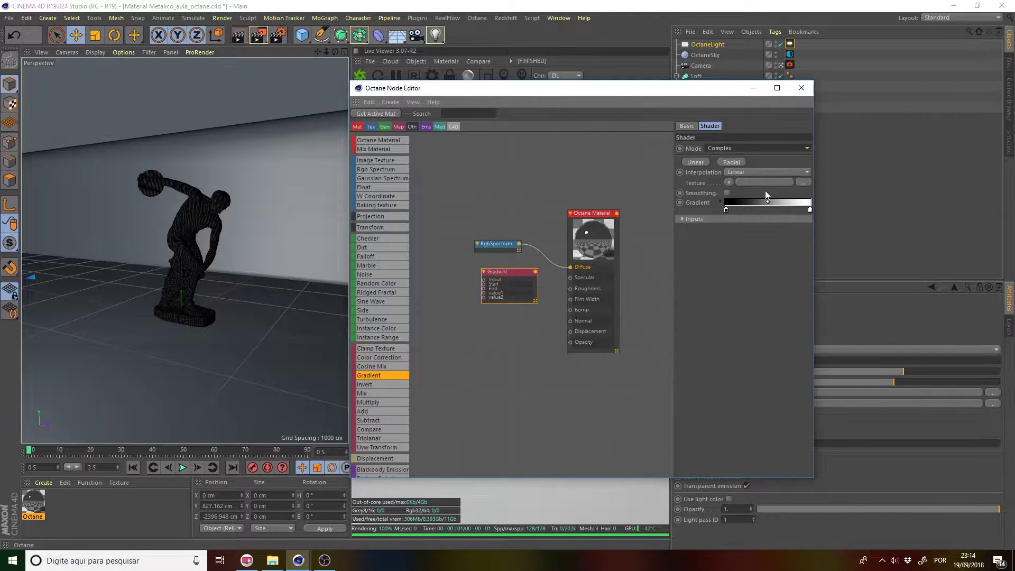
pyautogui.scroll(1, 528, 299)
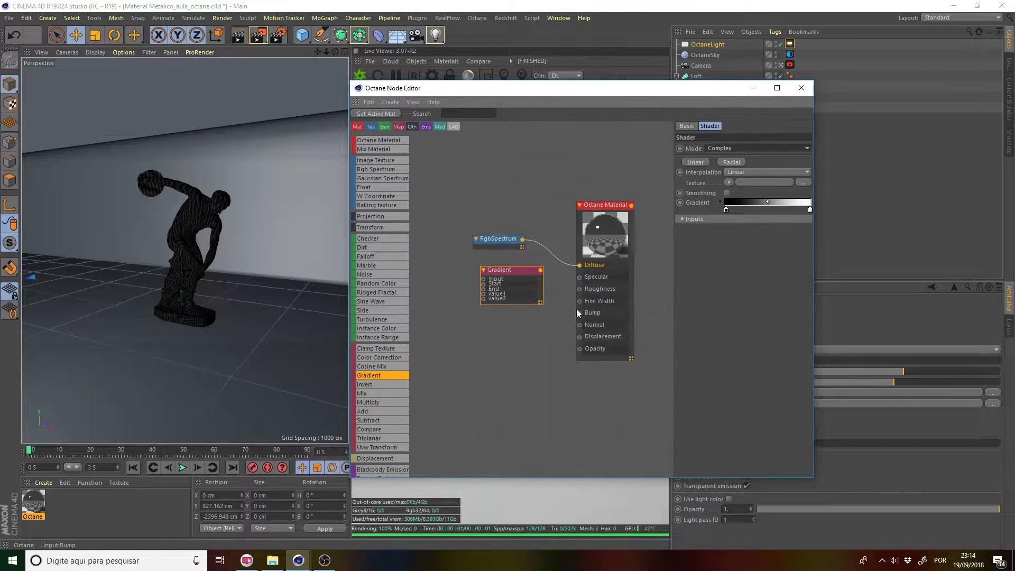
pyautogui.scroll(1, 555, 308)
pyautogui.moveTo(539, 302); pyautogui.dragTo(555, 360)
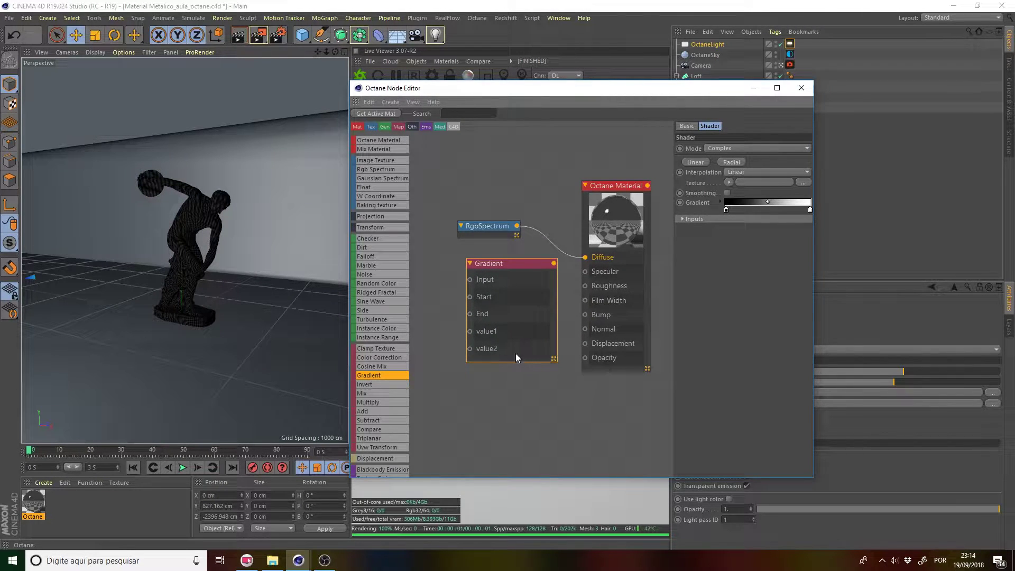
pyautogui.moveTo(512, 263); pyautogui.dragTo(509, 270)
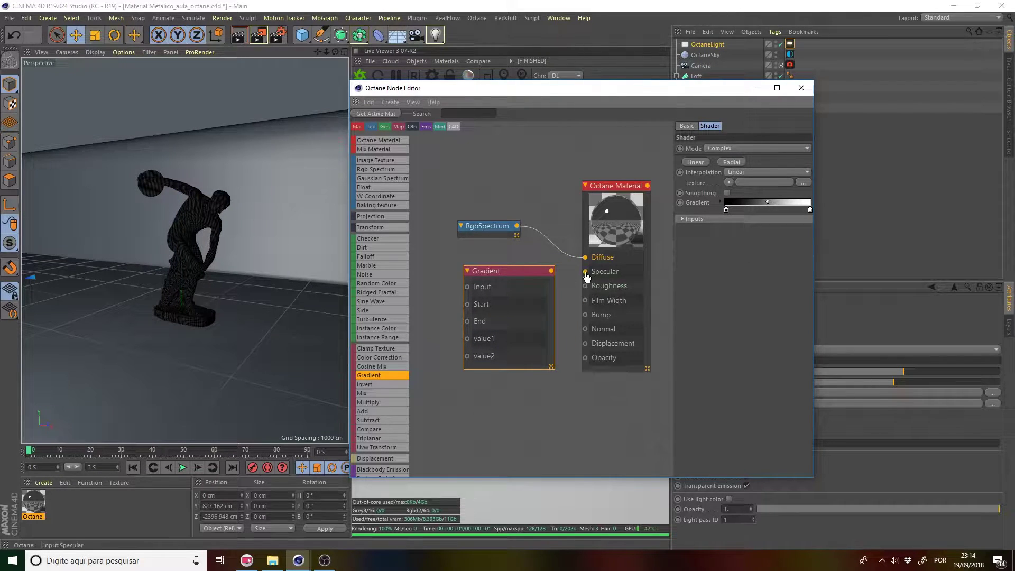
pyautogui.moveTo(585, 271); pyautogui.dragTo(551, 270)
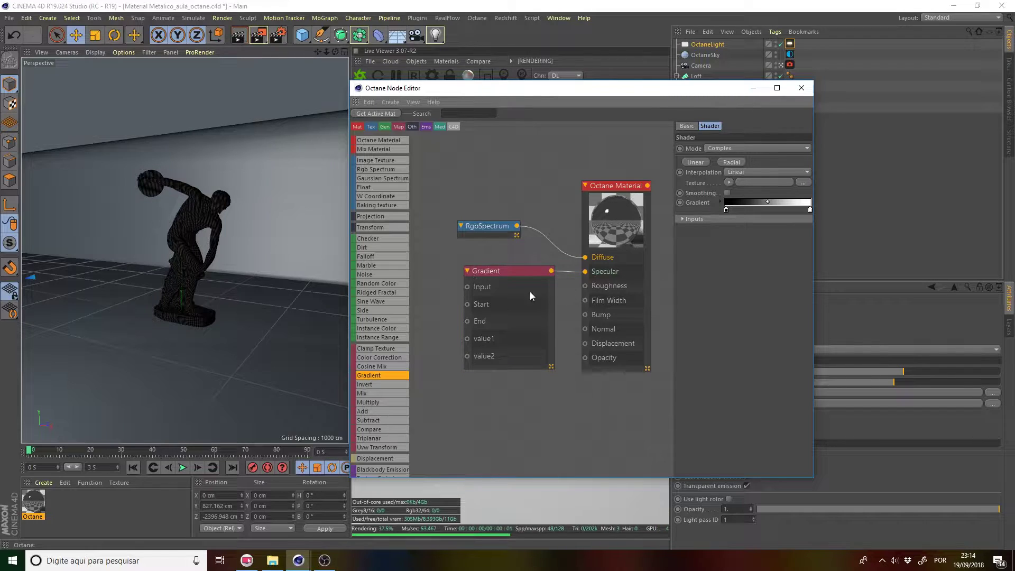
pyautogui.click(511, 281)
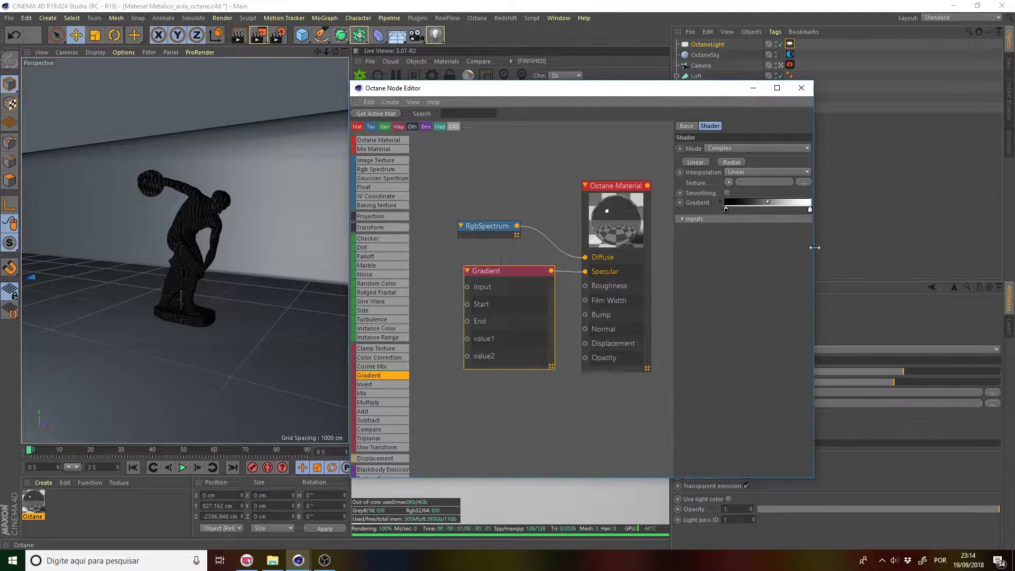
# Delete the gradient's left black colour knot.
pyautogui.click(726, 209)
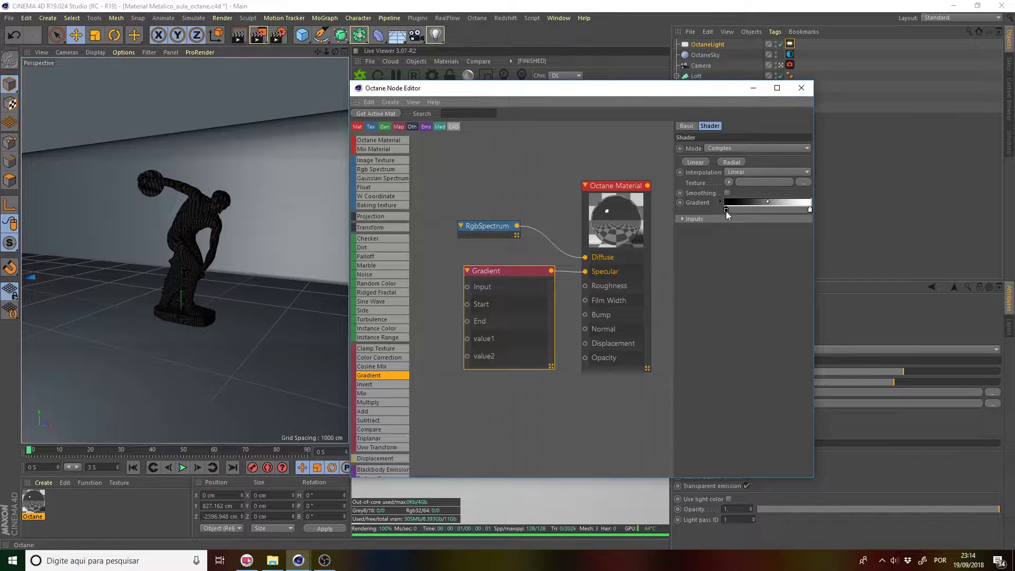
pyautogui.moveTo(726, 210)
pyautogui.mouseDown()
pyautogui.moveTo(810, 212)
pyautogui.moveTo(625, 128)
pyautogui.mouseUp()
pyautogui.moveTo(536, 93); pyautogui.dragTo(701, 86)
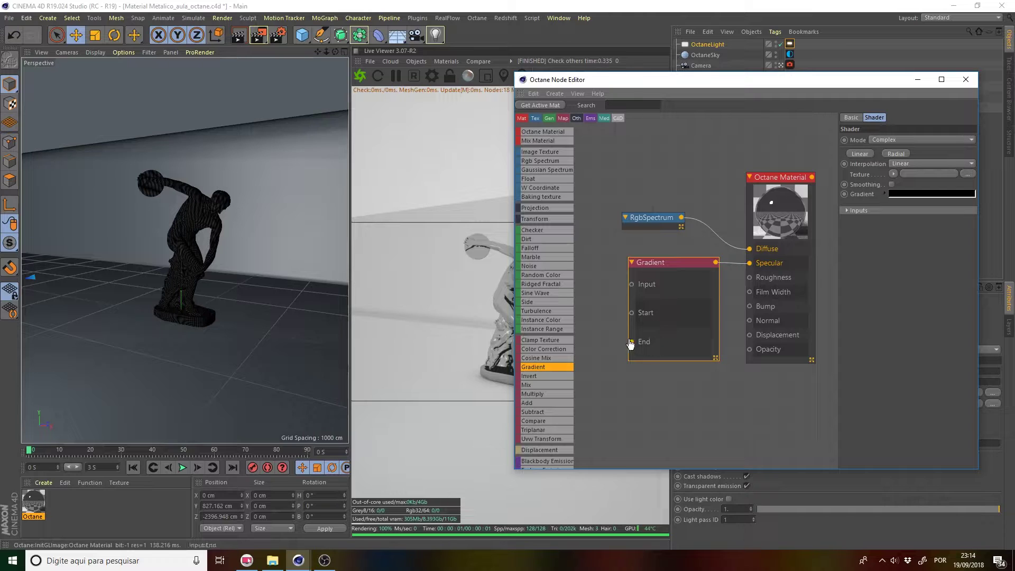
# Zoom out and shift all three nodes right and down.
pyautogui.scroll(-1, 611, 303)
pyautogui.scroll(-1, 611, 301)
pyautogui.hotkey('ctrl', 'a')
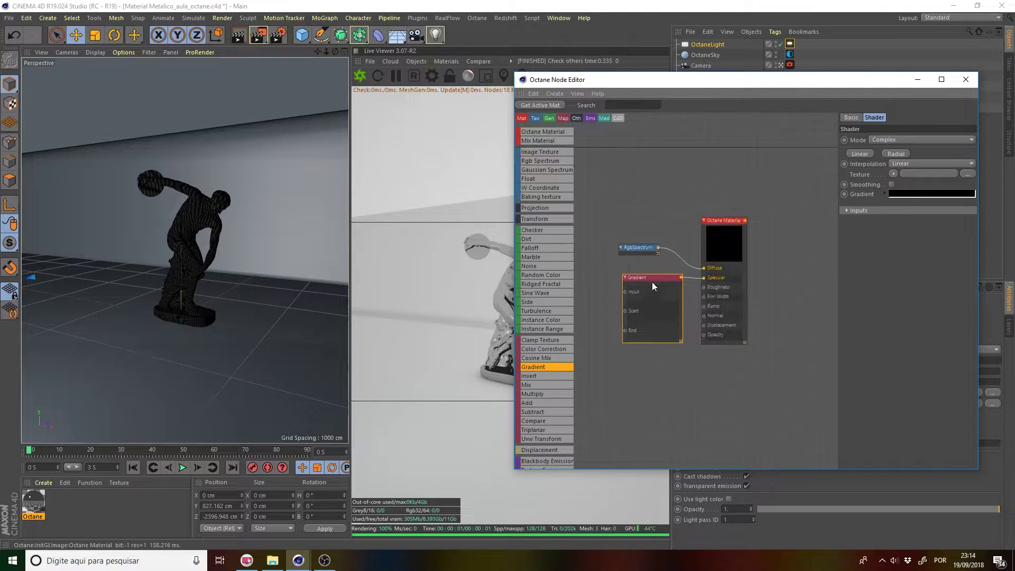
pyautogui.scroll(1, 728, 315)
pyautogui.moveTo(728, 315); pyautogui.dragTo(781, 327, button='middle')
pyautogui.click(652, 188)
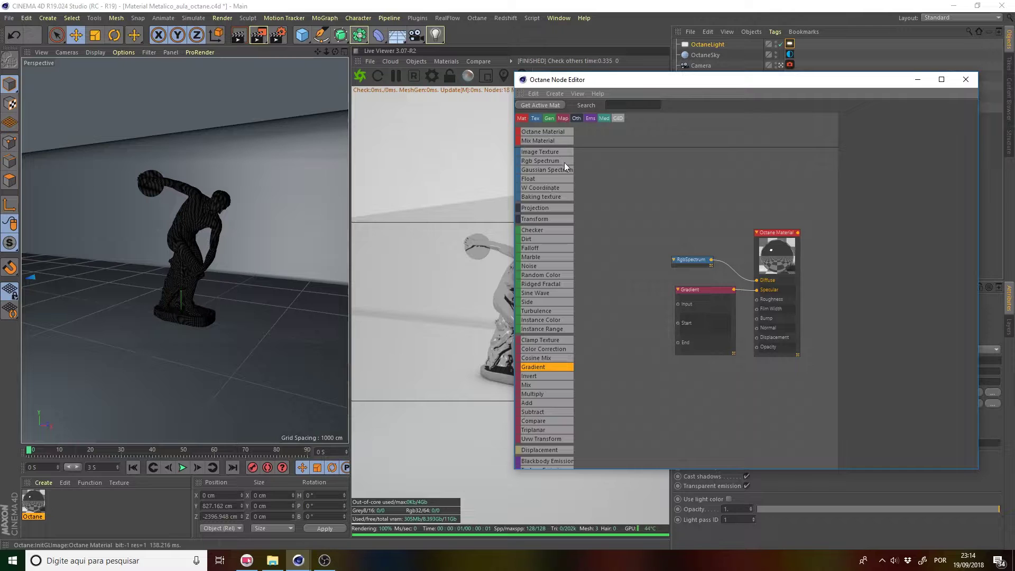
# Wire two new RgbSpectrum nodes into the Gradient's Start and End, then expand its knot settings.
pyautogui.moveTo(535, 160)
pyautogui.mouseDown()
pyautogui.moveTo(603, 276)
pyautogui.moveTo(678, 323)
pyautogui.mouseUp()
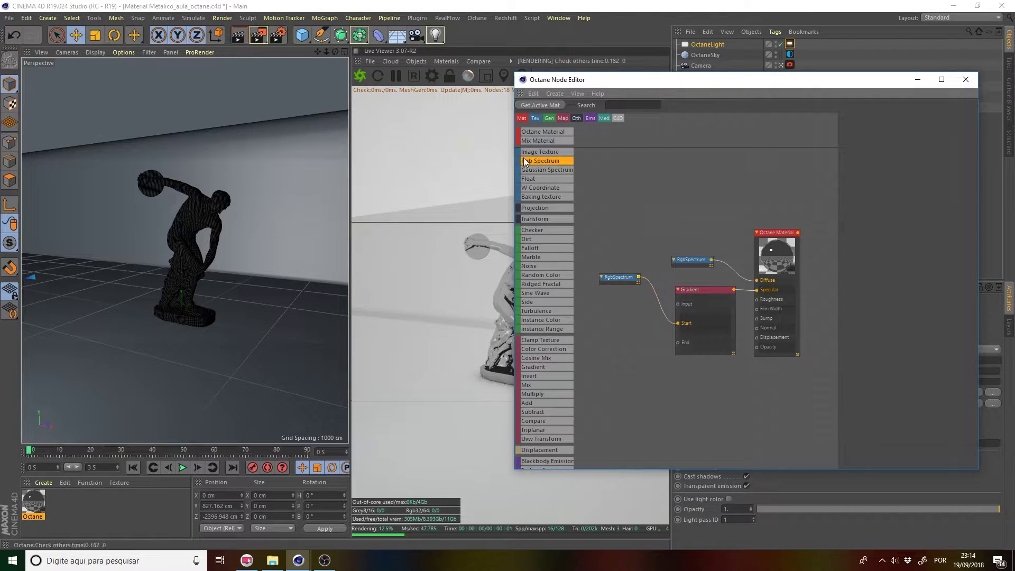
pyautogui.moveTo(610, 257)
pyautogui.mouseDown()
pyautogui.moveTo(604, 300)
pyautogui.moveTo(677, 343)
pyautogui.mouseUp()
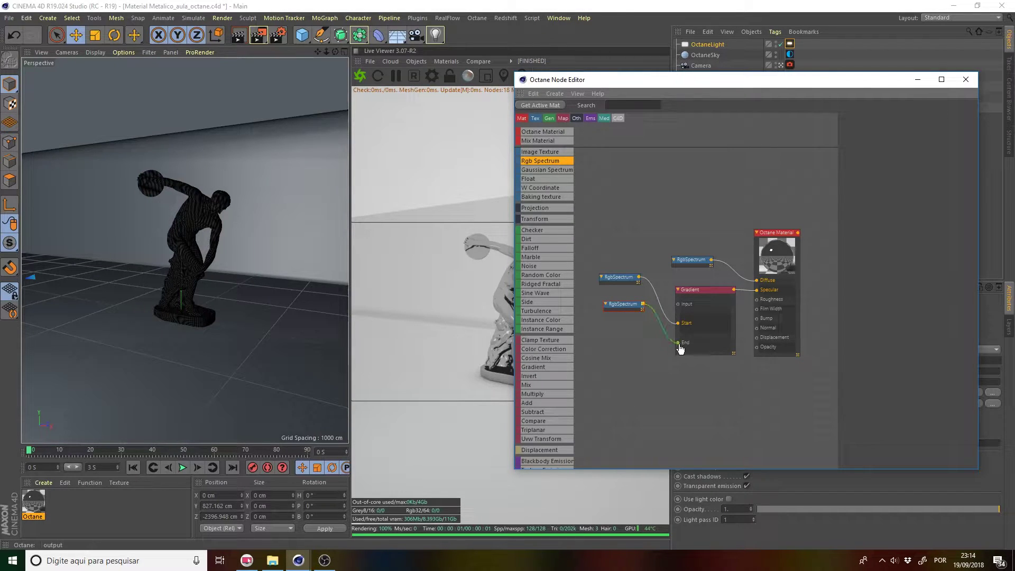
pyautogui.moveTo(704, 83)
pyautogui.mouseDown()
pyautogui.moveTo(810, 108)
pyautogui.moveTo(517, 87)
pyautogui.mouseUp()
pyautogui.click(494, 351)
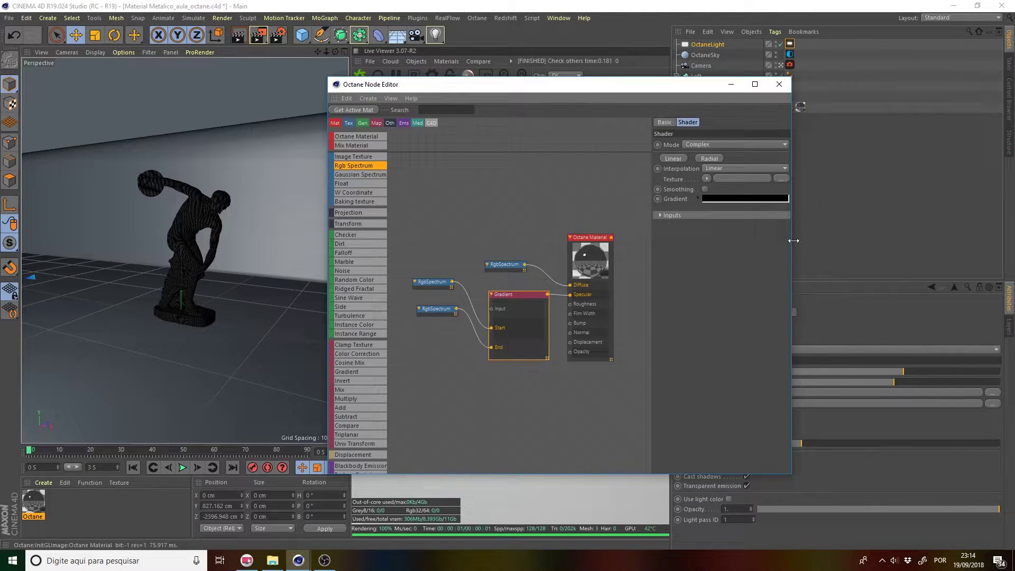
pyautogui.moveTo(793, 235); pyautogui.dragTo(923, 237)
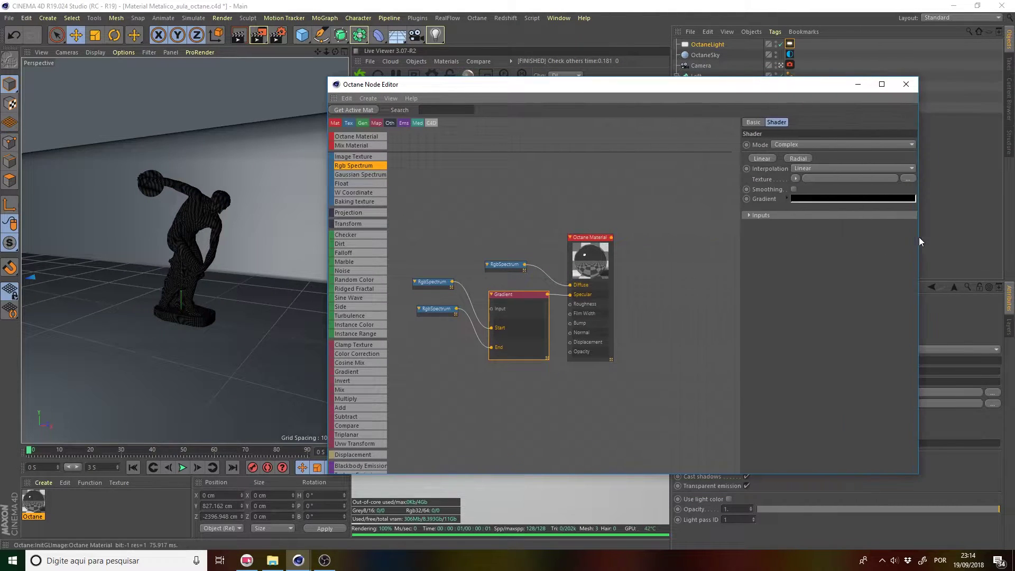
pyautogui.click(791, 198)
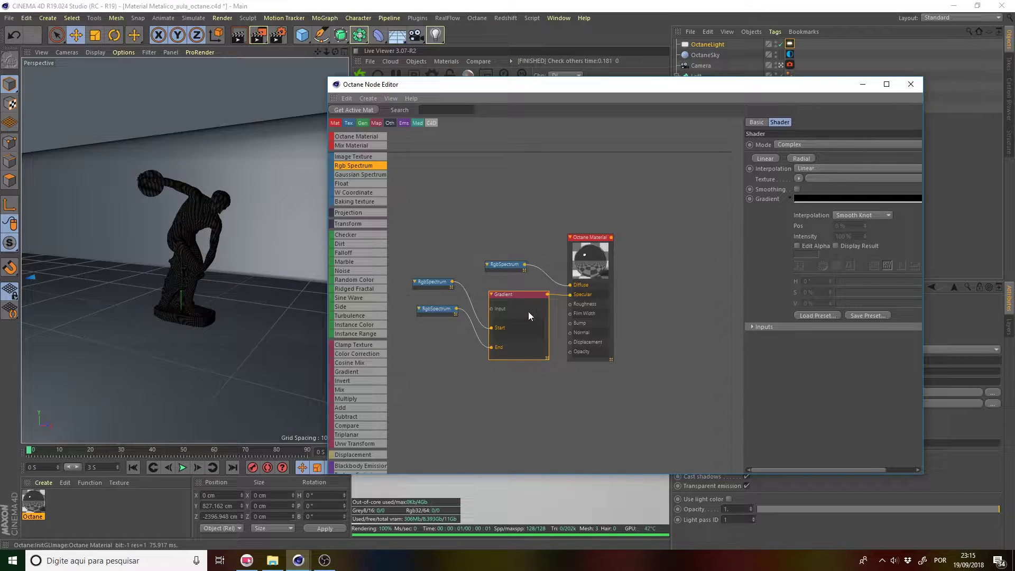
# Arrange both RgbSpectrum nodes neatly beside the Gradient, checking each node's settings along the way.
pyautogui.click(520, 338)
pyautogui.click(435, 284)
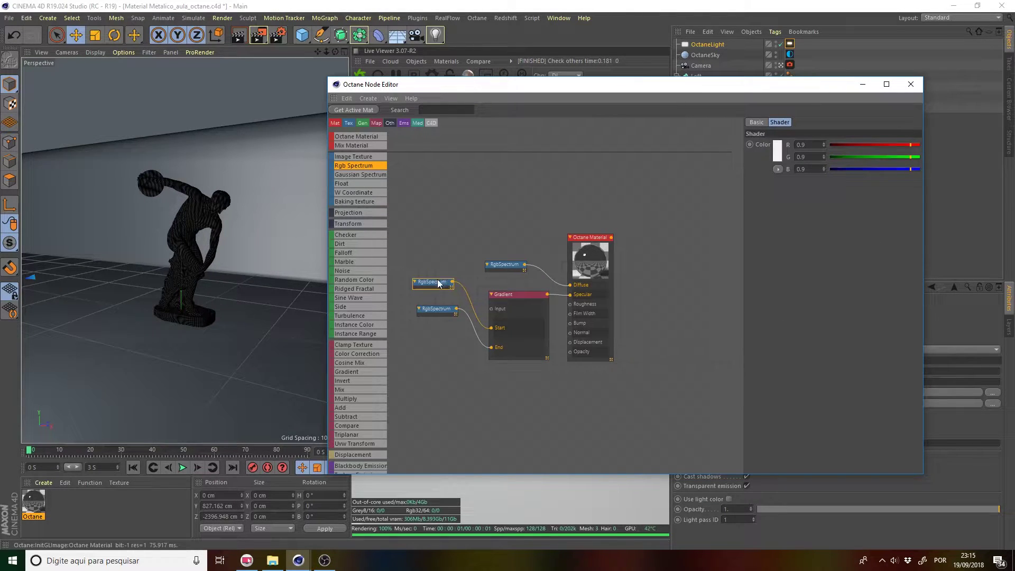
pyautogui.moveTo(435, 285); pyautogui.dragTo(441, 285)
pyautogui.moveTo(434, 311); pyautogui.dragTo(438, 374)
pyautogui.click(525, 330)
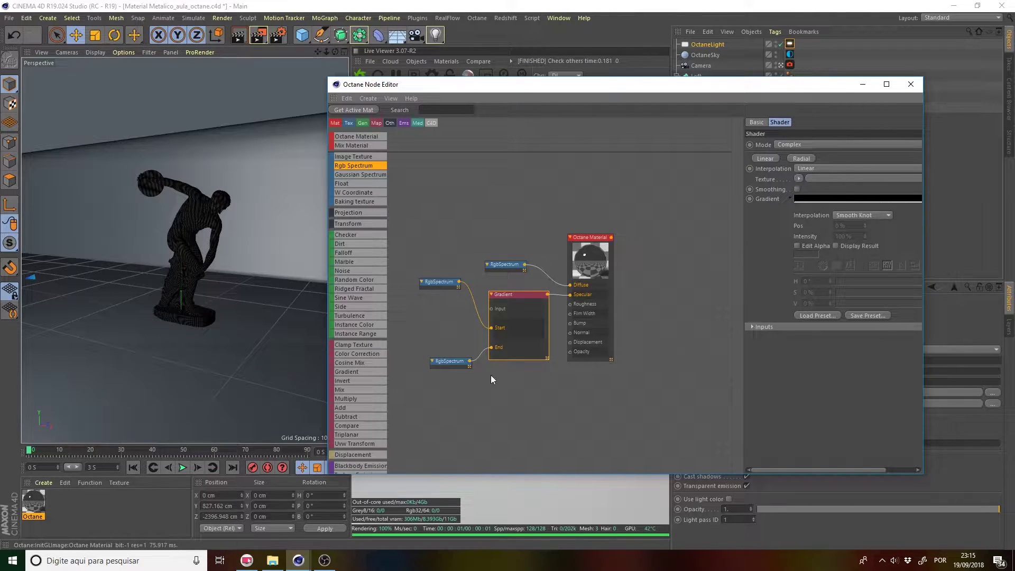
pyautogui.click(447, 363)
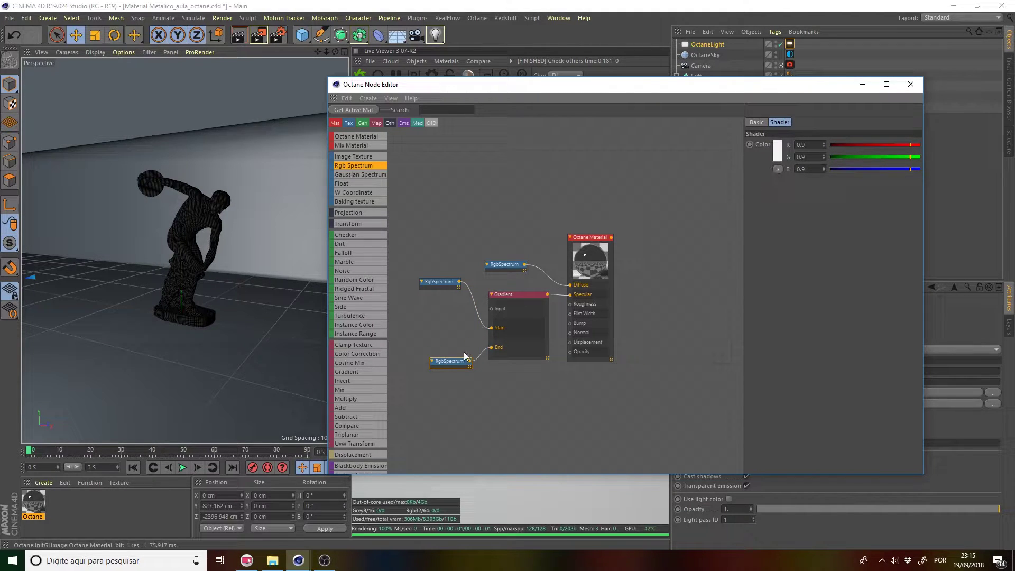
pyautogui.moveTo(446, 362); pyautogui.dragTo(437, 303)
pyautogui.click(516, 300)
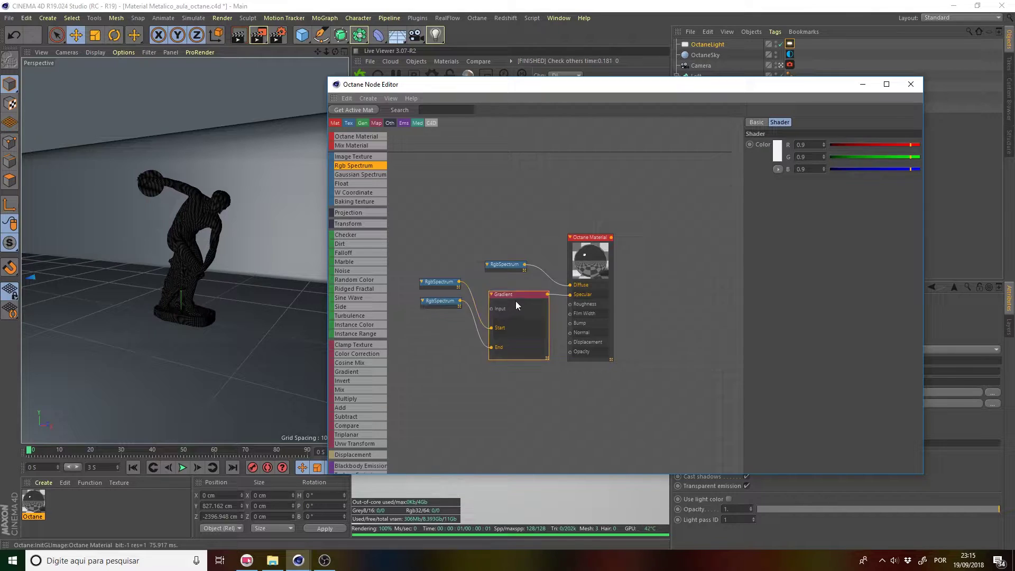
pyautogui.moveTo(519, 296)
pyautogui.mouseDown()
pyautogui.moveTo(513, 358)
pyautogui.moveTo(518, 300)
pyautogui.mouseUp()
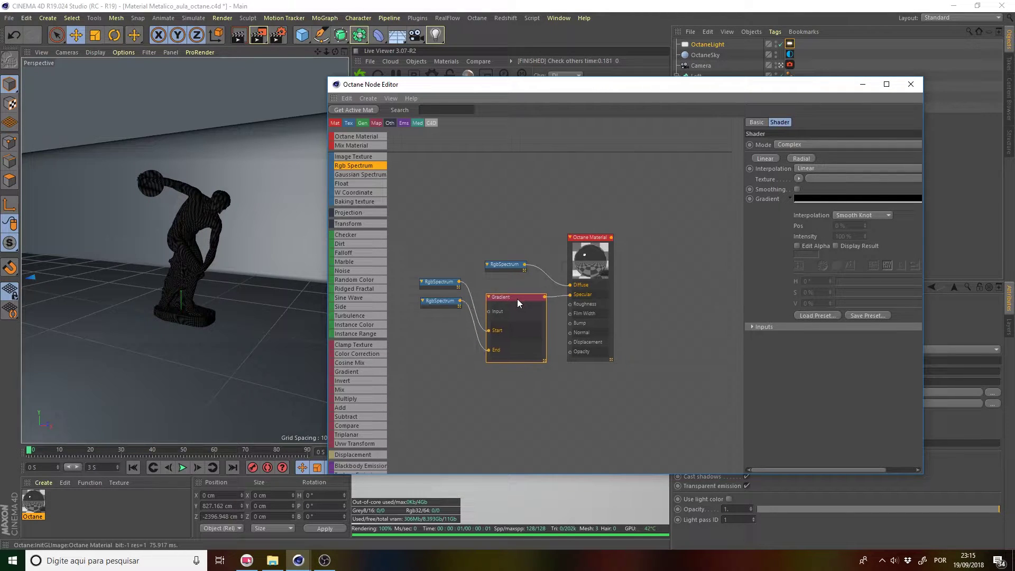
pyautogui.click(639, 293)
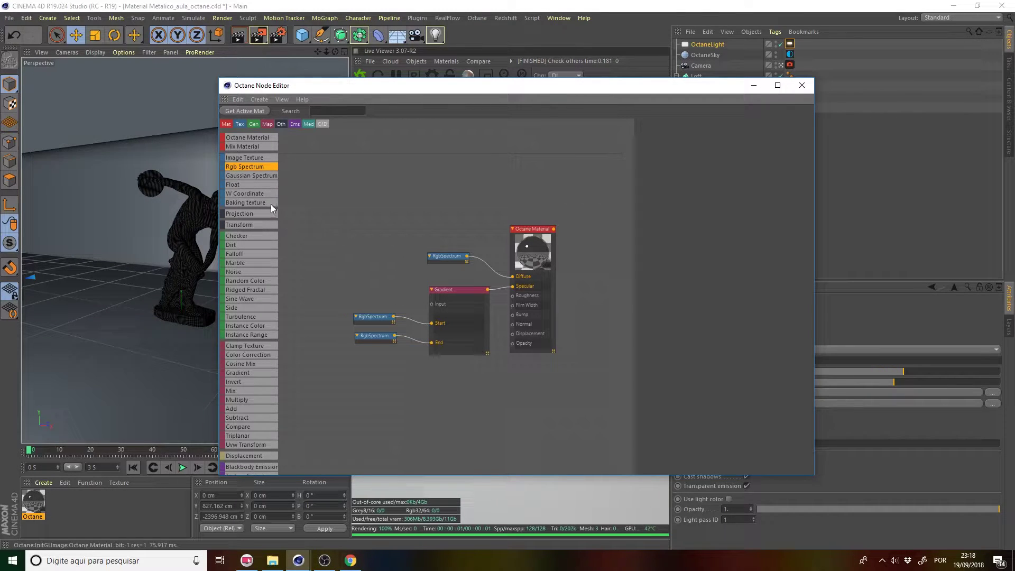
# Add a Falloff map node and wire it into the Gradient's Input.
pyautogui.moveTo(240, 255); pyautogui.dragTo(372, 269)
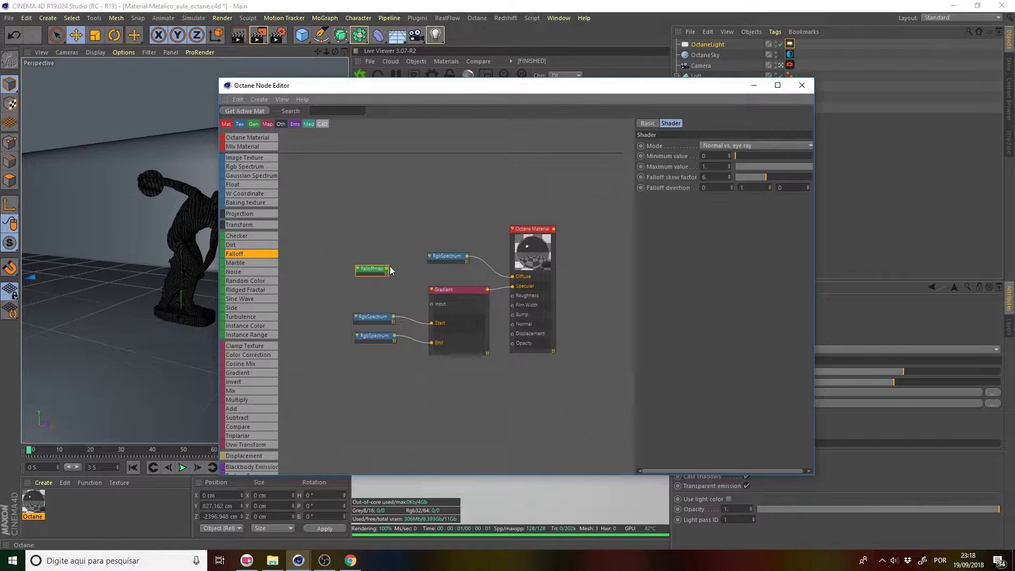
pyautogui.moveTo(386, 269); pyautogui.dragTo(431, 304)
pyautogui.moveTo(364, 273); pyautogui.dragTo(376, 284)
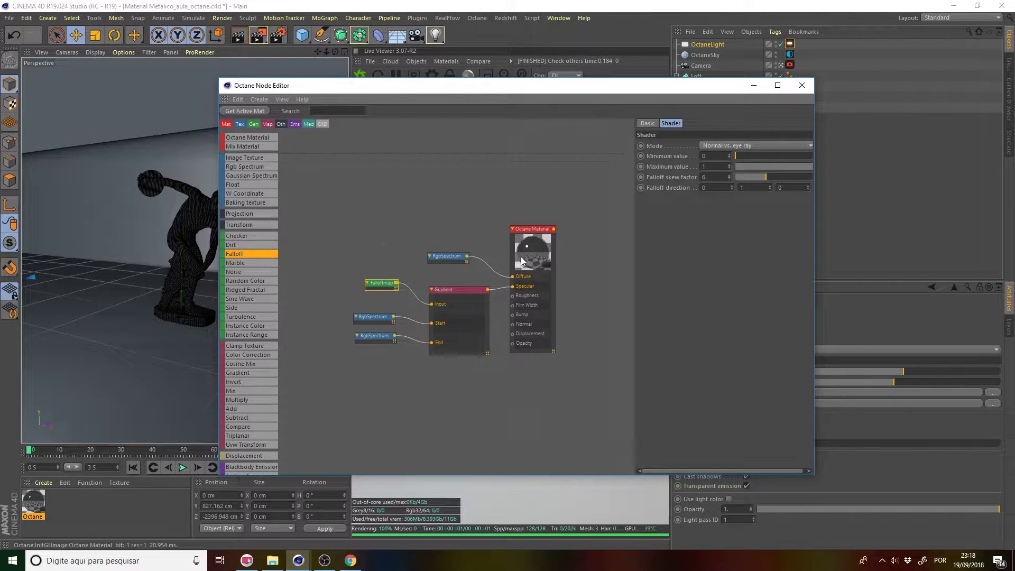
# Move the node editor aside and zoom in to see the streaked chrome render.
pyautogui.moveTo(464, 87); pyautogui.dragTo(832, 97)
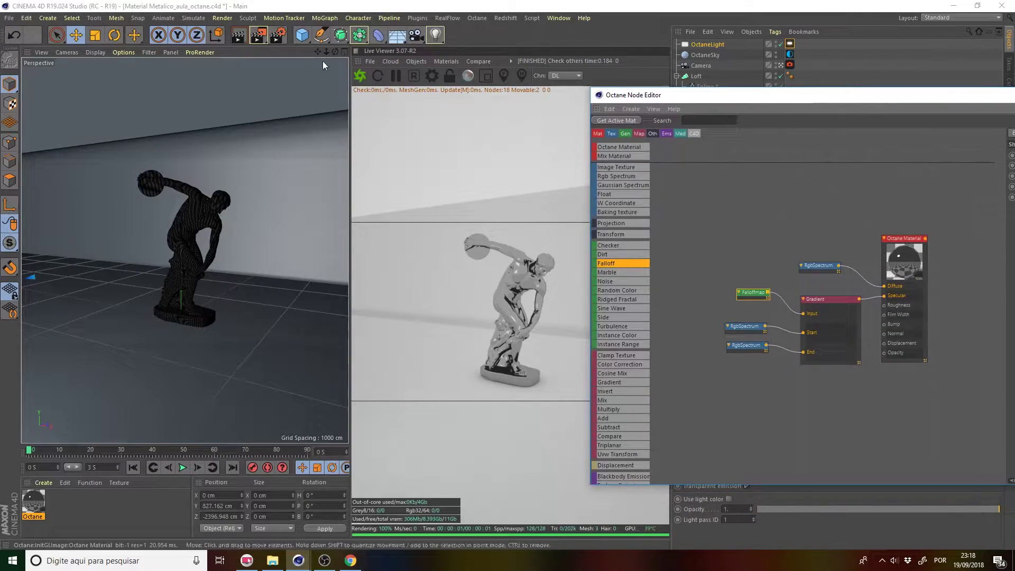
pyautogui.moveTo(326, 52)
pyautogui.mouseDown()
pyautogui.moveTo(328, 39)
pyautogui.moveTo(318, 85)
pyautogui.moveTo(322, 41)
pyautogui.mouseUp()
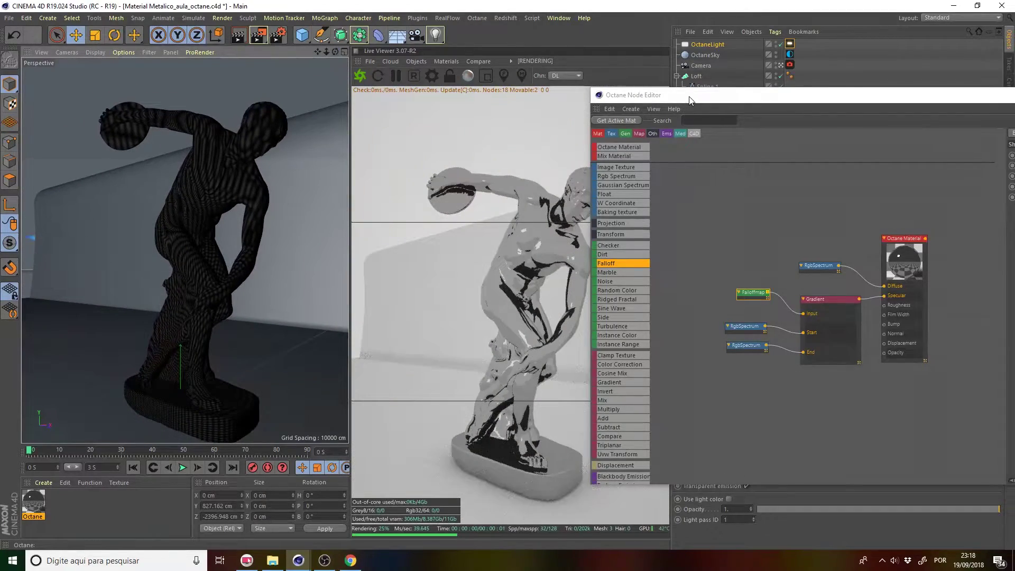
pyautogui.moveTo(681, 95); pyautogui.dragTo(766, 96)
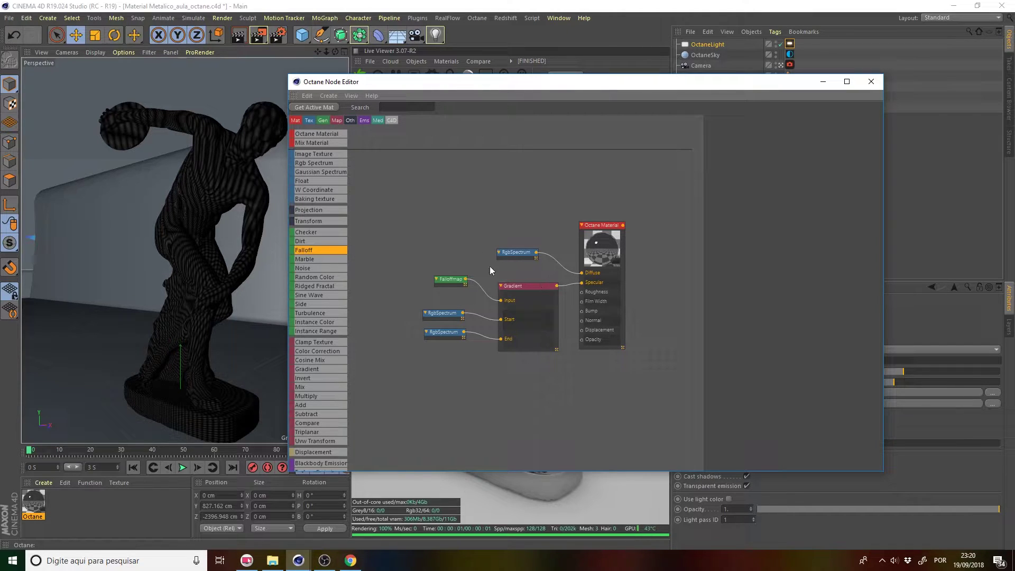
# Place a second Gradient node on the canvas below the first.
pyautogui.moveTo(313, 373); pyautogui.dragTo(386, 303)
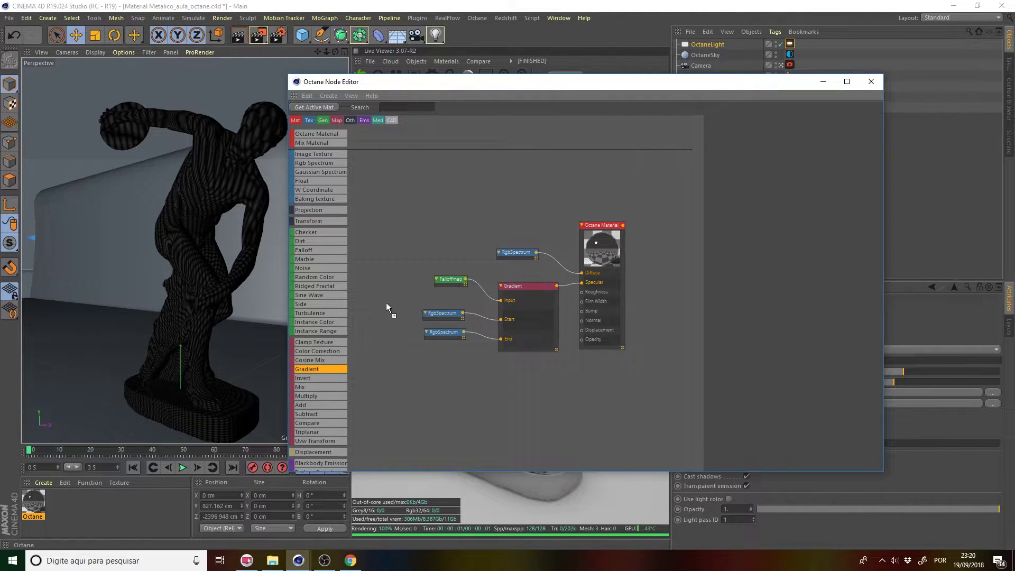
pyautogui.moveTo(486, 402)
pyautogui.mouseDown()
pyautogui.moveTo(517, 396)
pyautogui.moveTo(600, 452)
pyautogui.mouseUp()
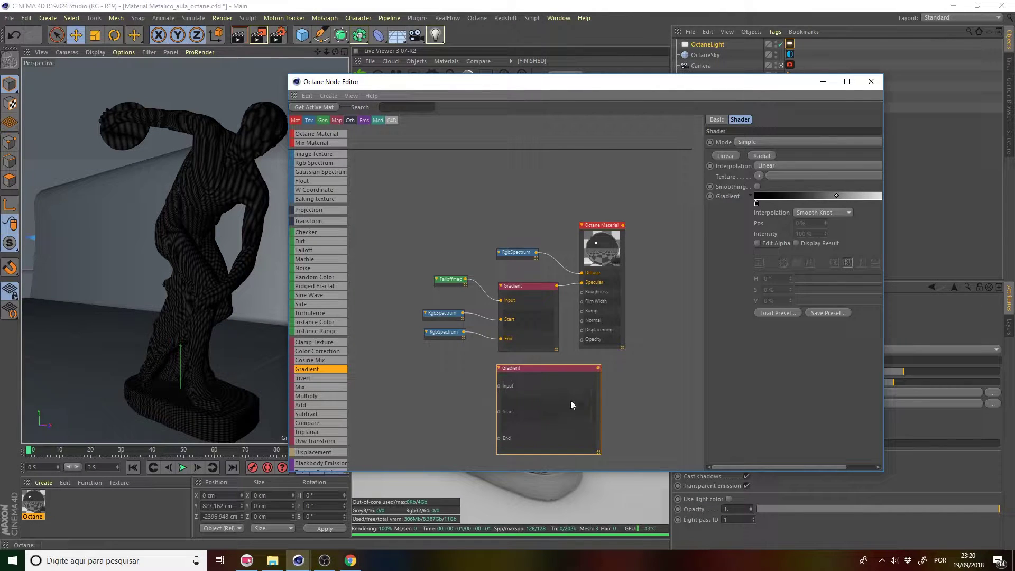
pyautogui.moveTo(550, 368); pyautogui.dragTo(547, 377)
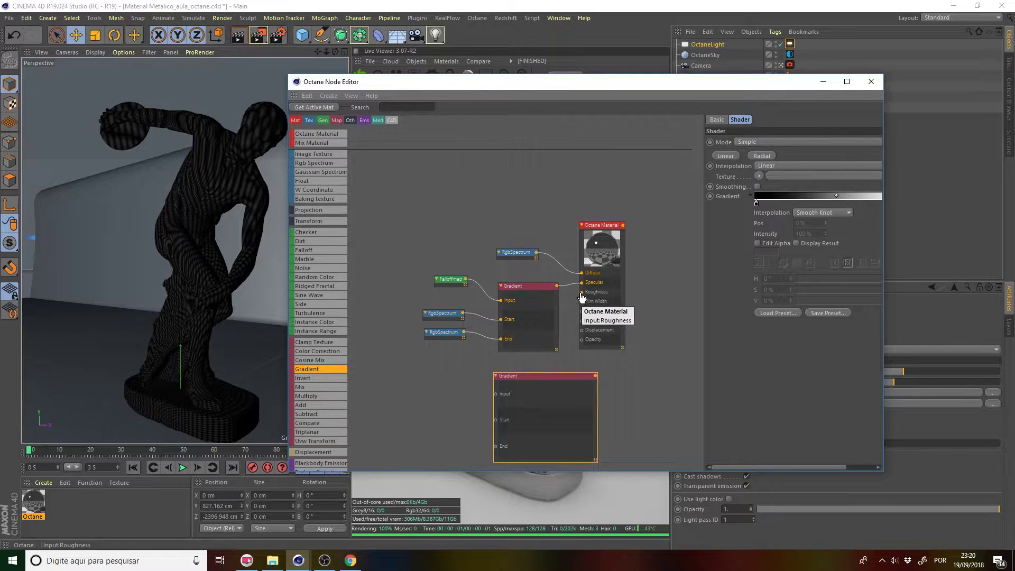
pyautogui.click(350, 560)
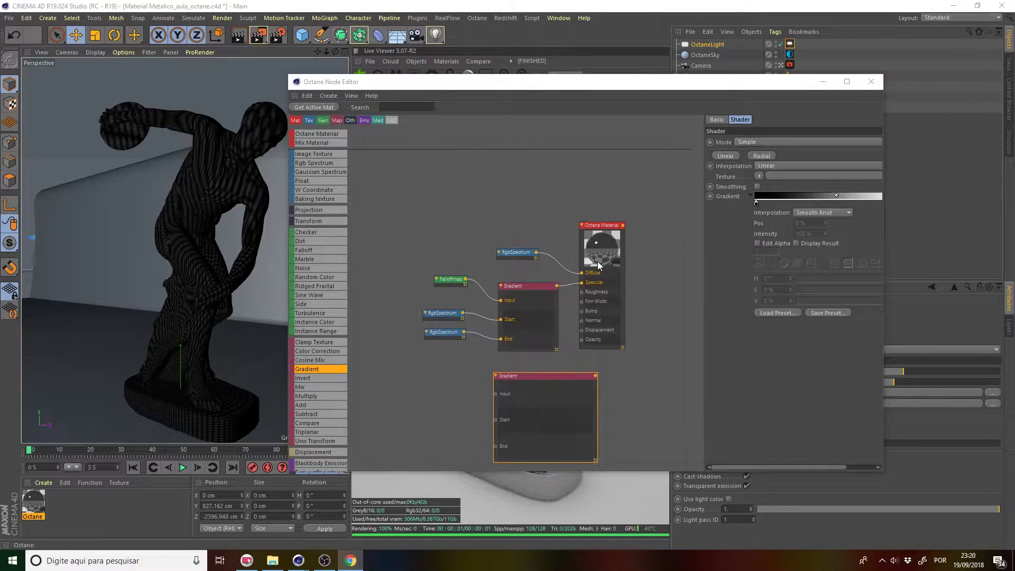
pyautogui.click(547, 391)
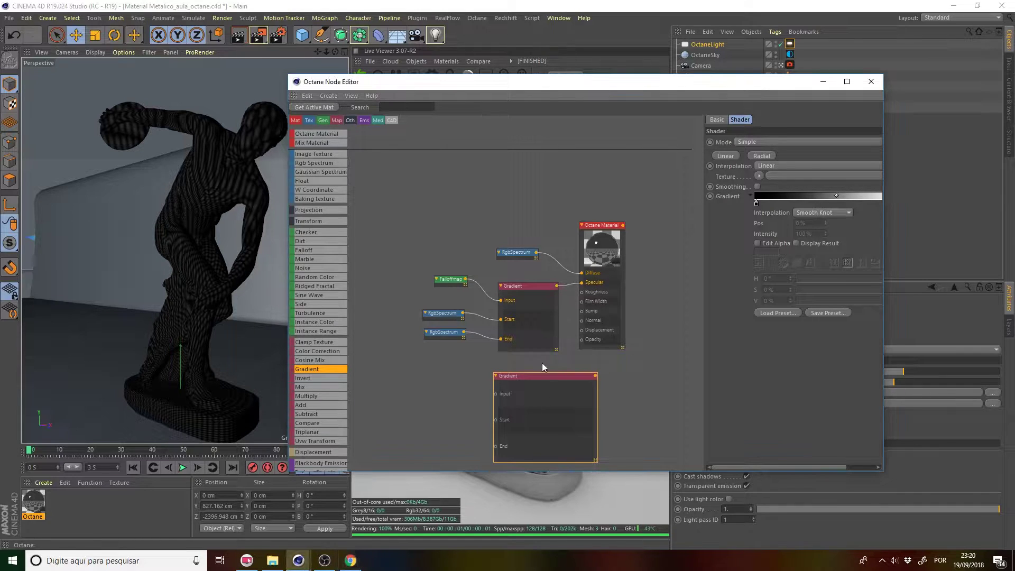
pyautogui.moveTo(555, 372); pyautogui.dragTo(556, 368)
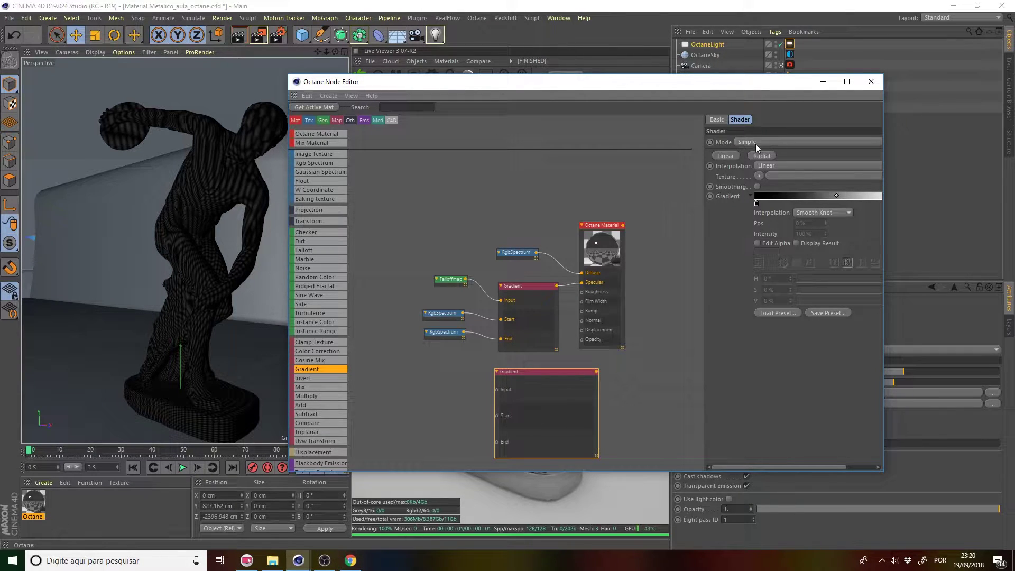
# Set the new Gradient to Complex mode and wire it into the material's Roughness.
pyautogui.click(775, 141)
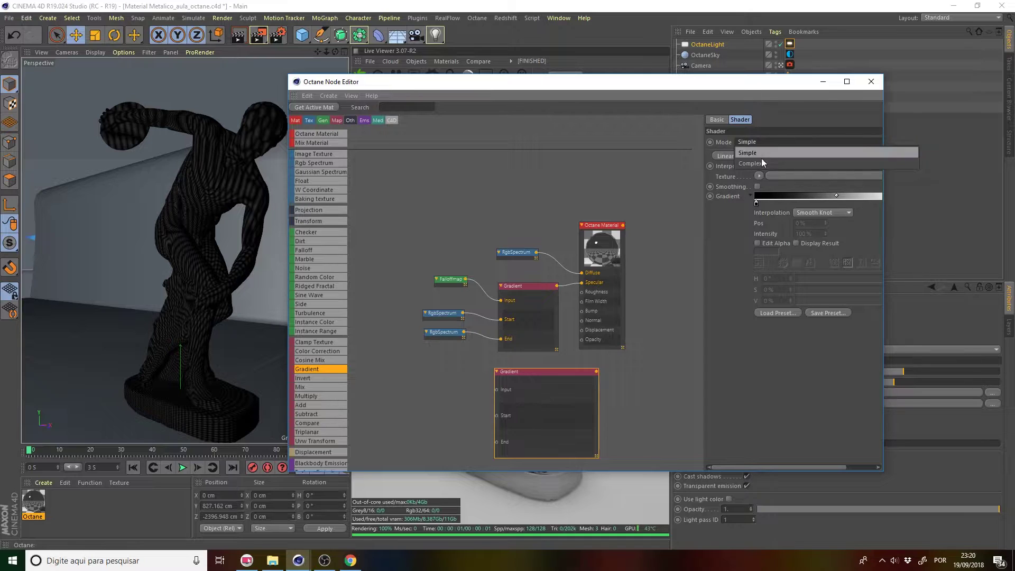
pyautogui.click(760, 157)
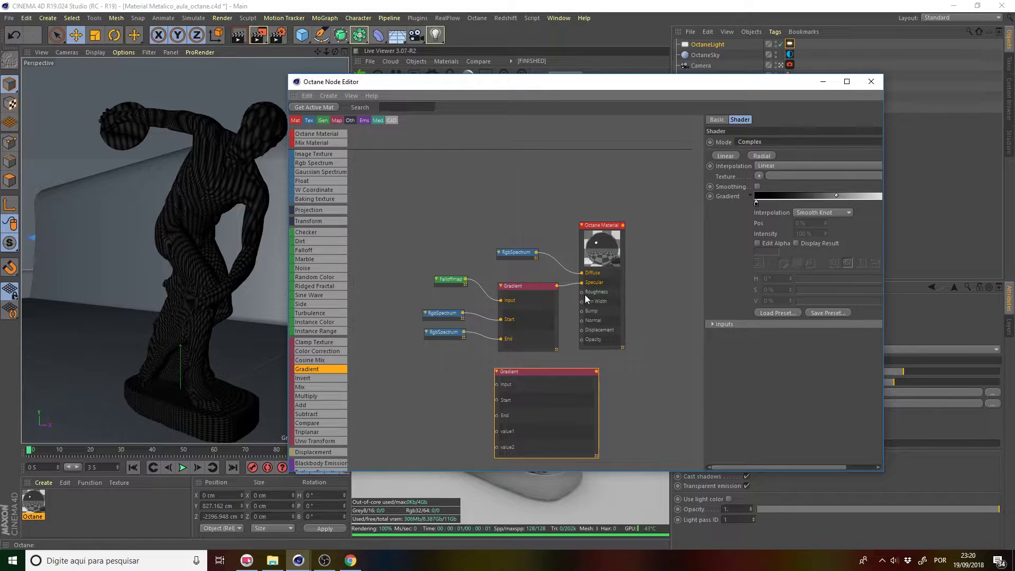
pyautogui.moveTo(583, 292); pyautogui.dragTo(596, 372)
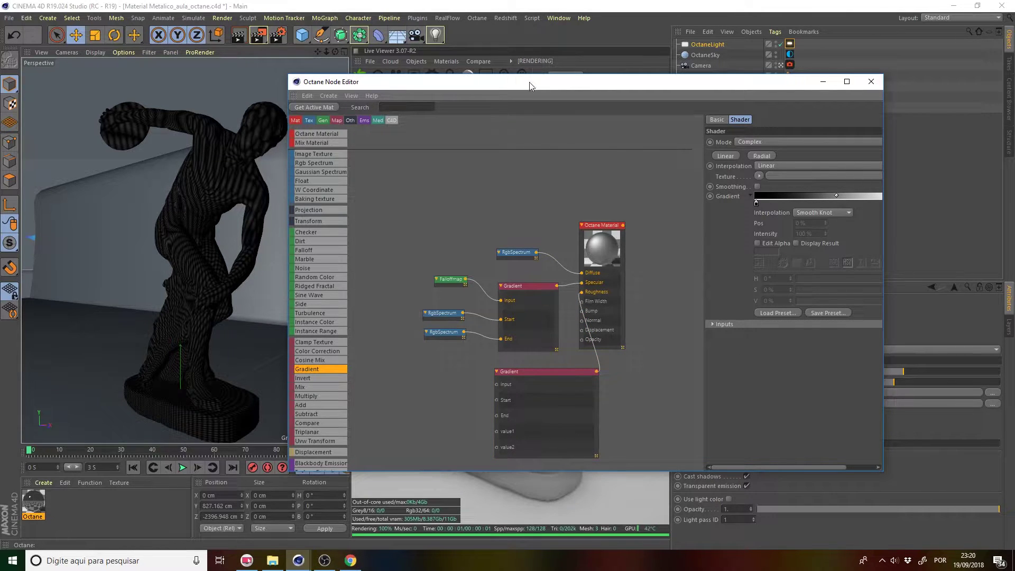
pyautogui.moveTo(524, 86)
pyautogui.mouseDown()
pyautogui.moveTo(661, 83)
pyautogui.moveTo(492, 76)
pyautogui.mouseUp()
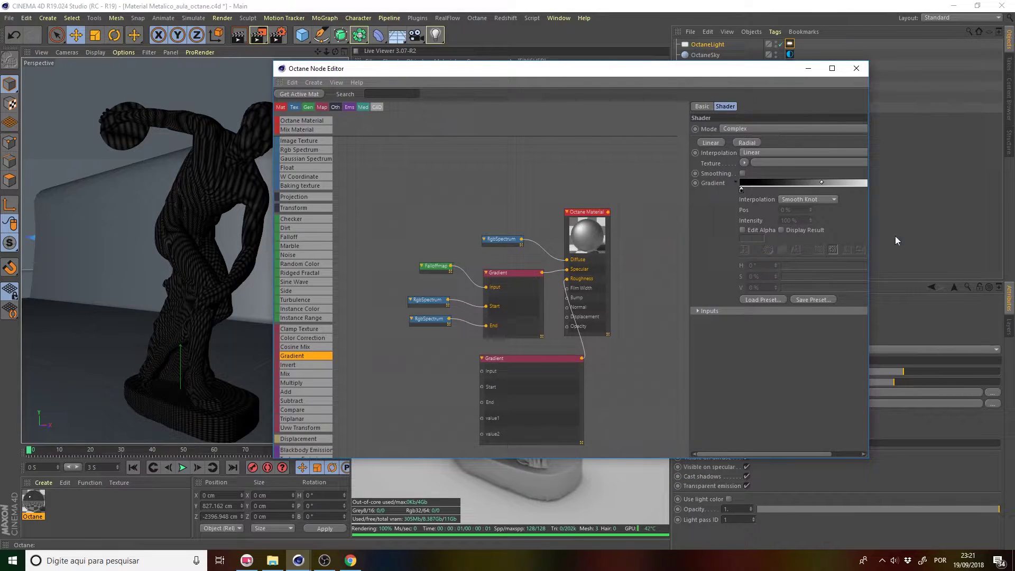
# Resize and reposition the node editor, dragging the roughness gradient's dark stop to about 10.9%.
pyautogui.moveTo(740, 72); pyautogui.dragTo(680, 73)
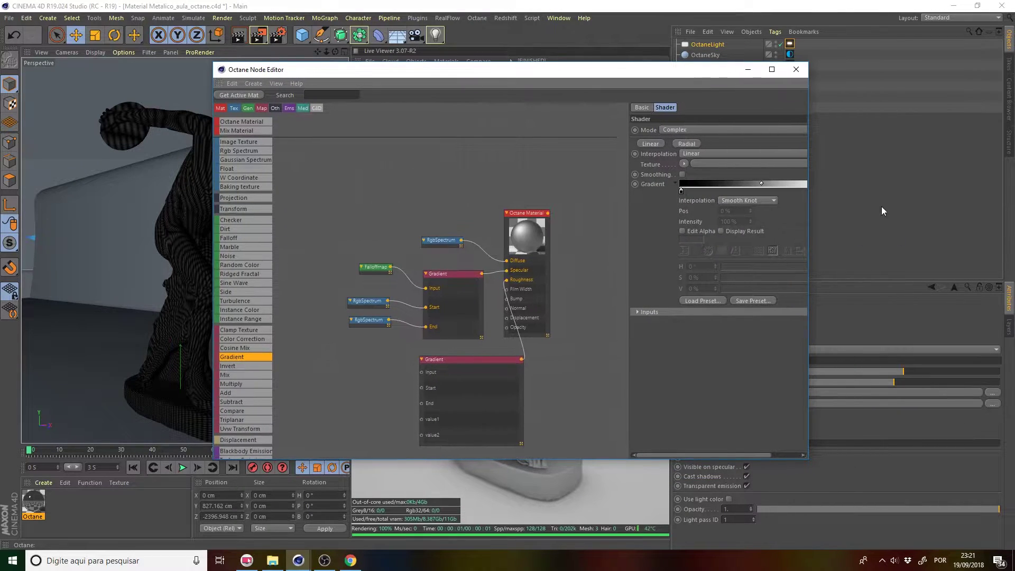
pyautogui.moveTo(811, 217); pyautogui.dragTo(976, 216)
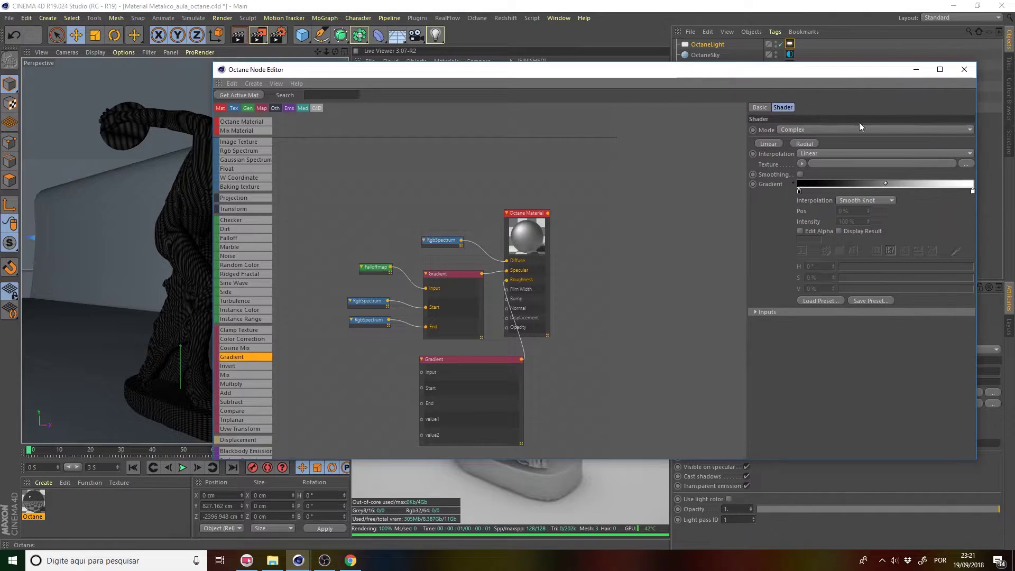
pyautogui.moveTo(762, 77); pyautogui.dragTo(636, 77)
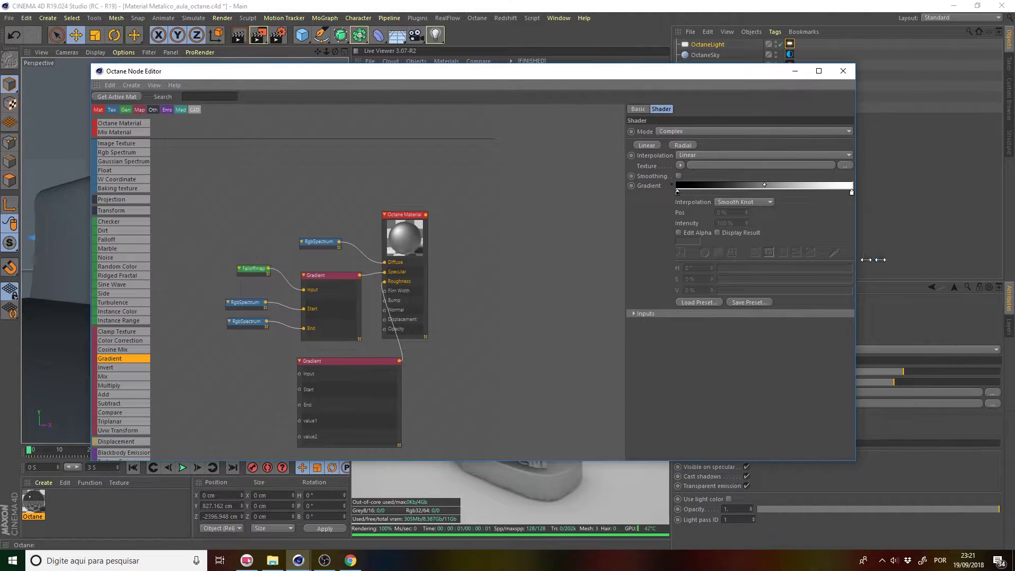
pyautogui.moveTo(853, 275); pyautogui.dragTo(935, 272)
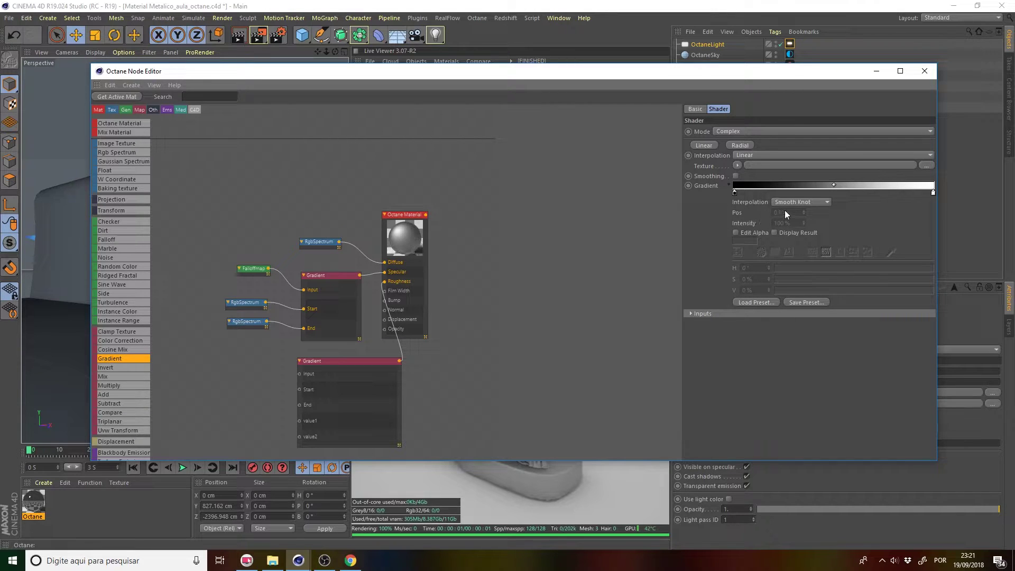
pyautogui.moveTo(734, 192); pyautogui.dragTo(756, 192)
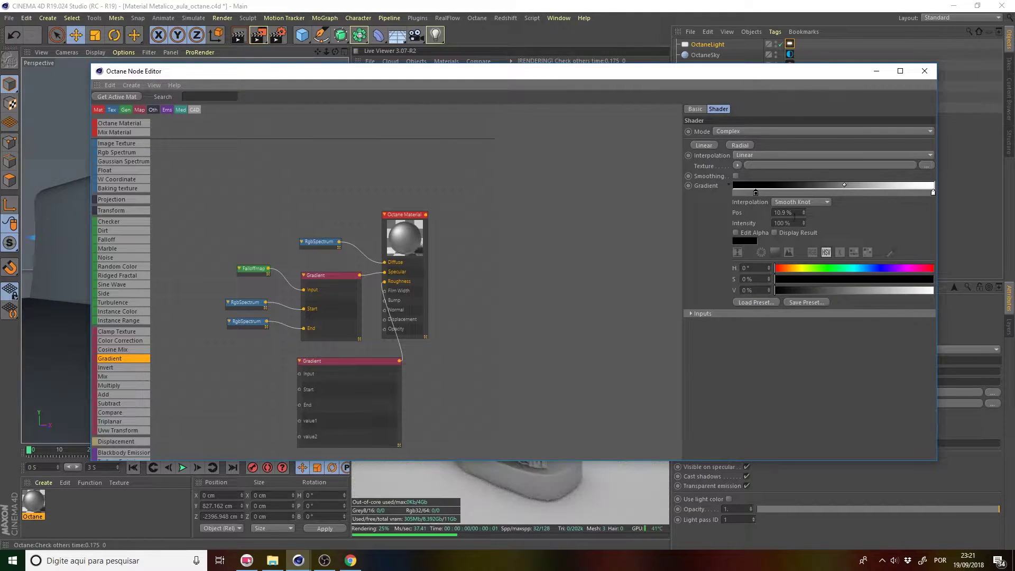
pyautogui.moveTo(646, 75); pyautogui.dragTo(671, 75)
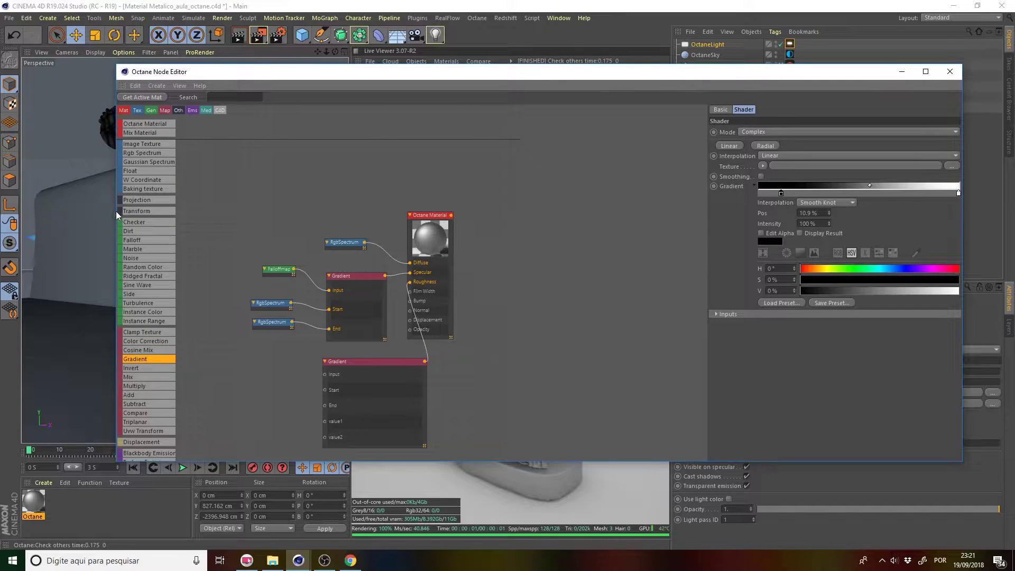
pyautogui.moveTo(117, 204); pyautogui.dragTo(582, 205)
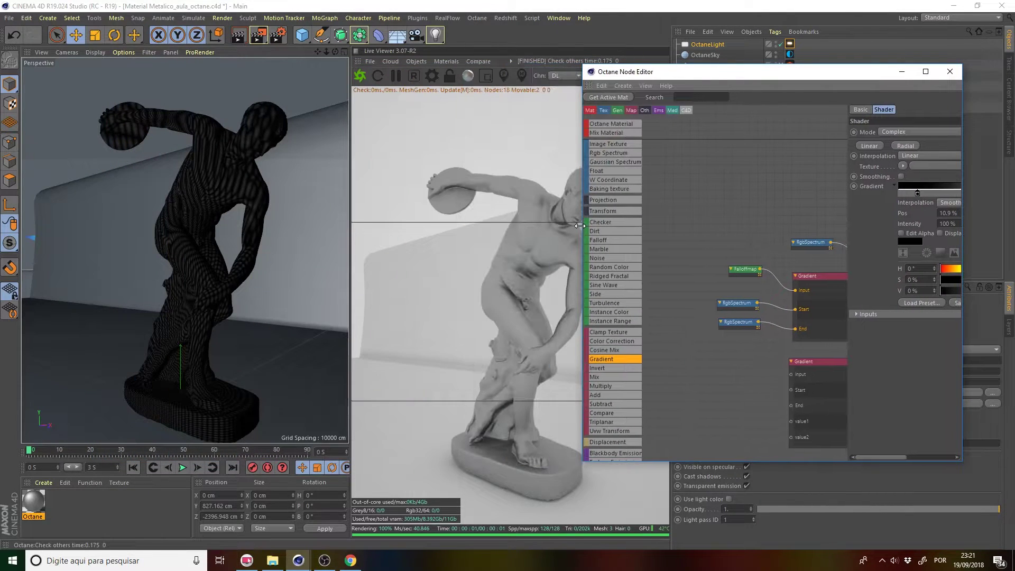
pyautogui.moveTo(772, 77); pyautogui.dragTo(239, 72)
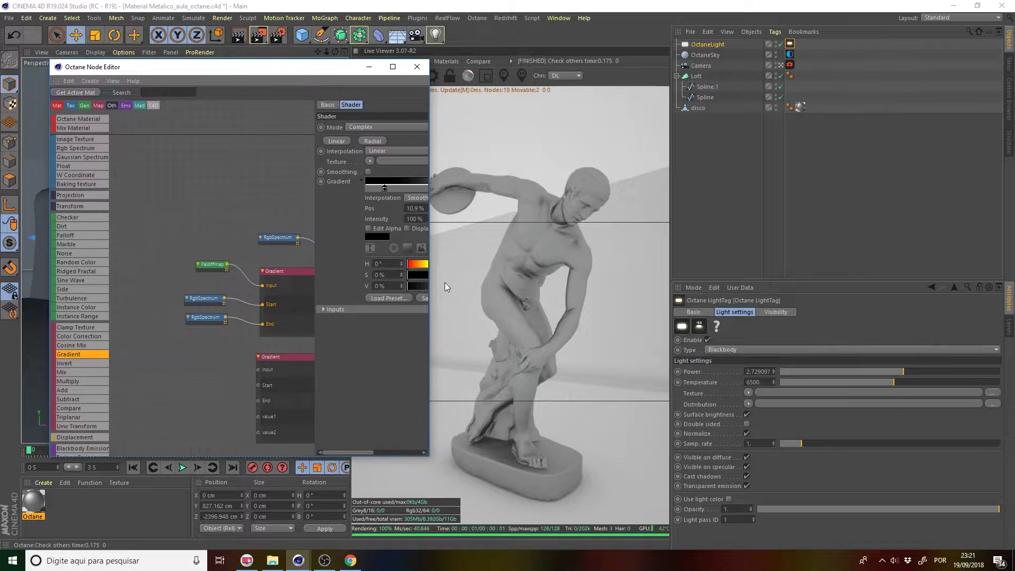
pyautogui.moveTo(430, 265); pyautogui.dragTo(583, 273)
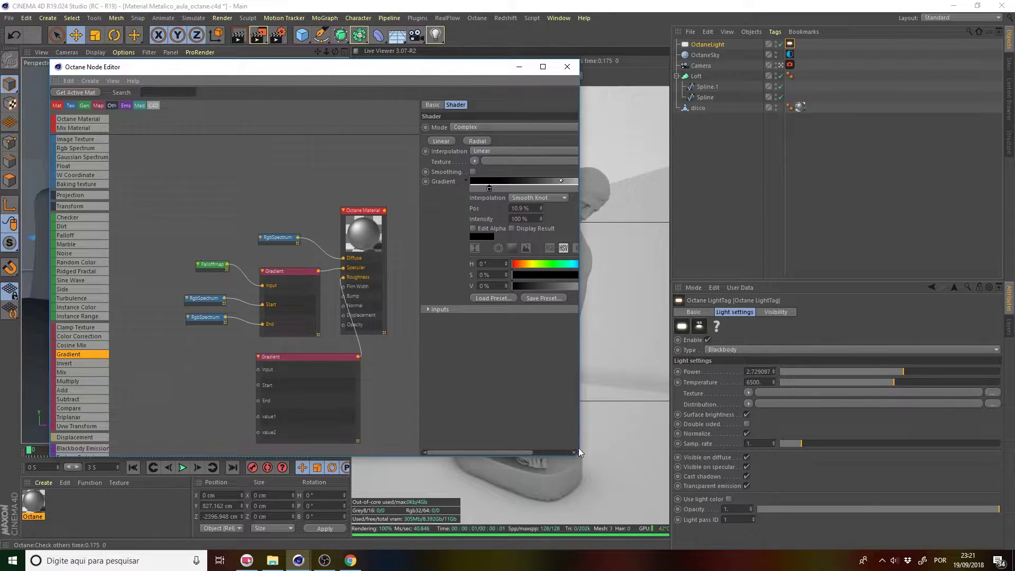
pyautogui.moveTo(580, 455); pyautogui.dragTo(549, 458)
pyautogui.moveTo(399, 67); pyautogui.dragTo(357, 74)
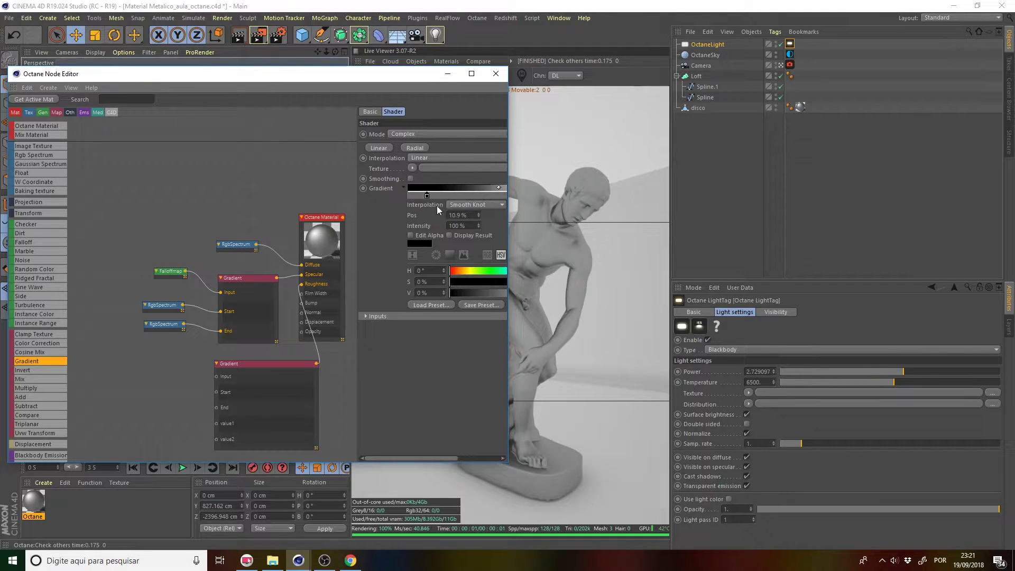
# Set the roughness gradient knot's position to 30%.
pyautogui.moveTo(427, 196)
pyautogui.mouseDown()
pyautogui.moveTo(480, 196)
pyautogui.moveTo(422, 195)
pyautogui.mouseUp()
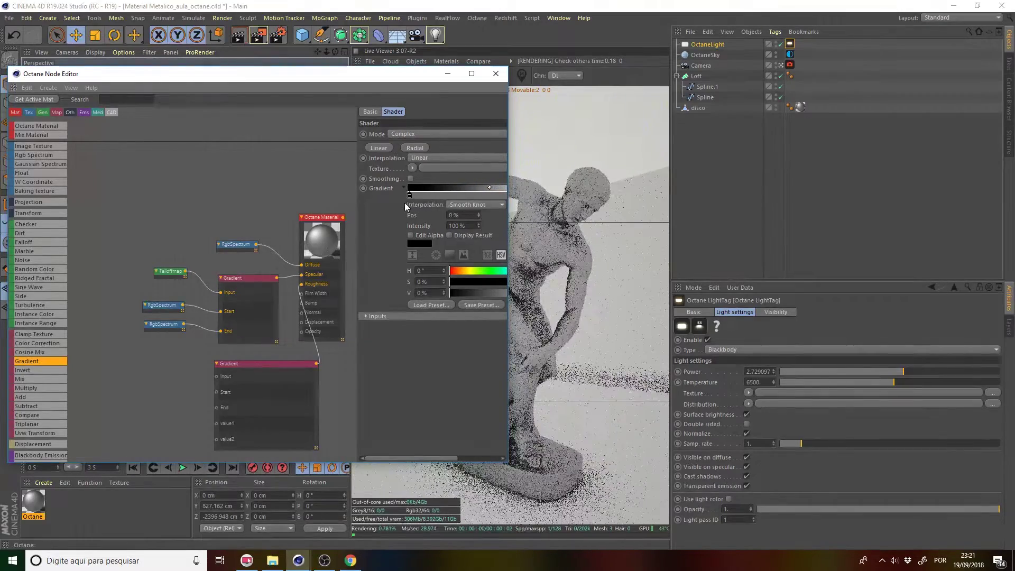
pyautogui.doubleClick(457, 215)
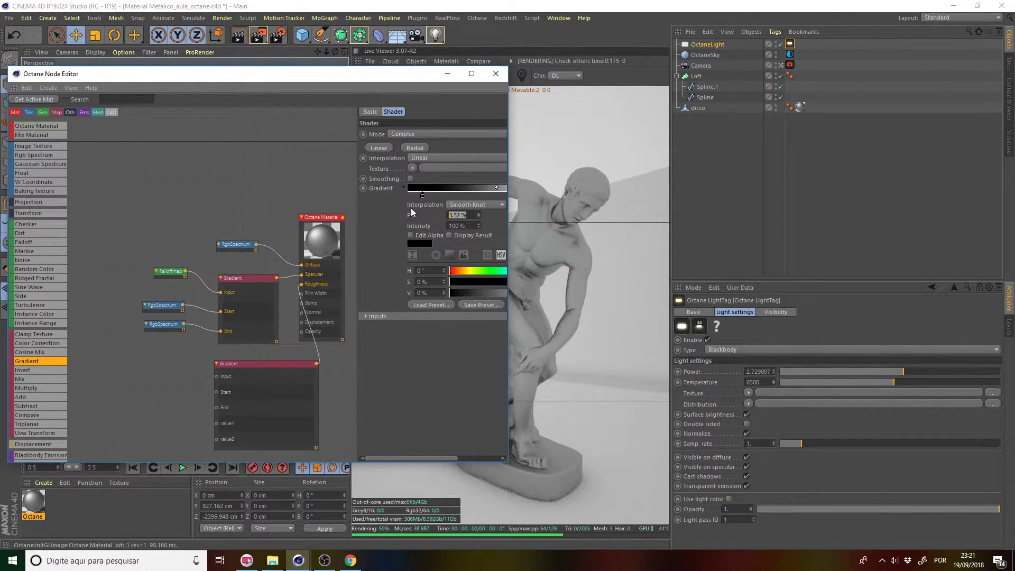
pyautogui.write('30')
pyautogui.press('Return')
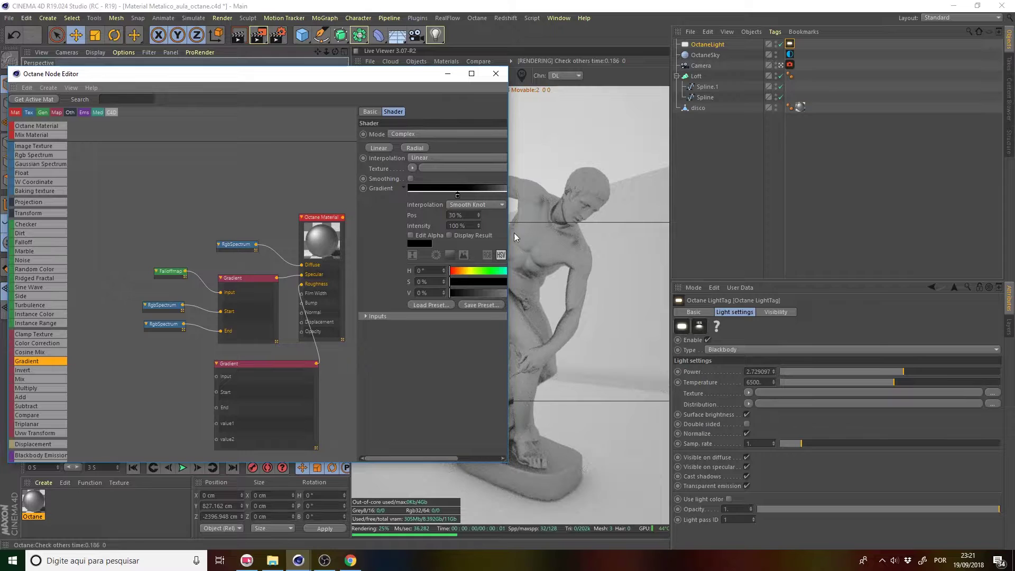
pyautogui.moveTo(401, 76); pyautogui.dragTo(321, 267)
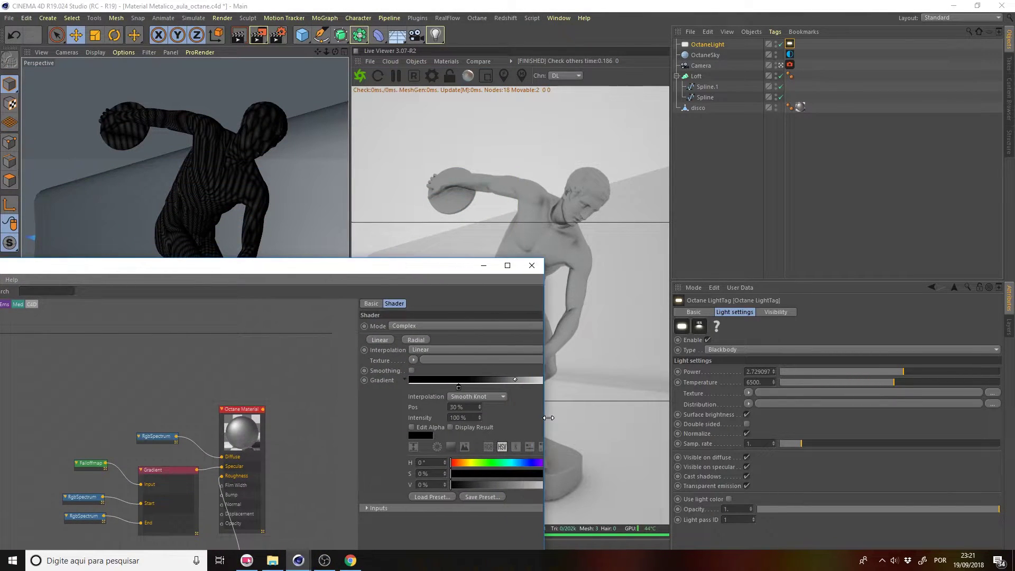
pyautogui.moveTo(429, 409); pyautogui.dragTo(619, 406)
# Readjust the gradient midpoint and knot, re-entering 30% as the knot position.
pyautogui.moveTo(568, 380)
pyautogui.mouseDown()
pyautogui.moveTo(535, 380)
pyautogui.moveTo(550, 380)
pyautogui.mouseUp()
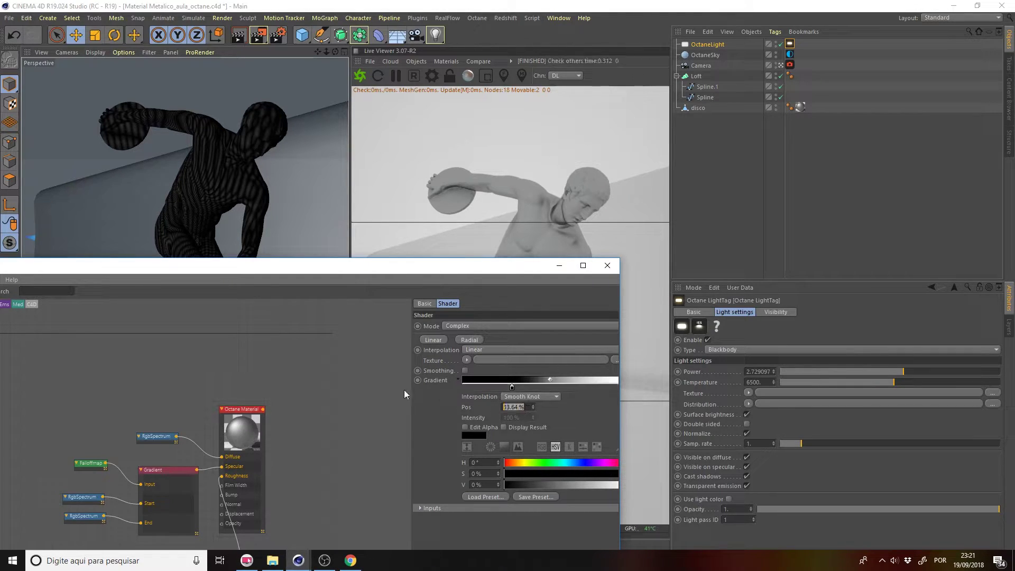
pyautogui.click(510, 387)
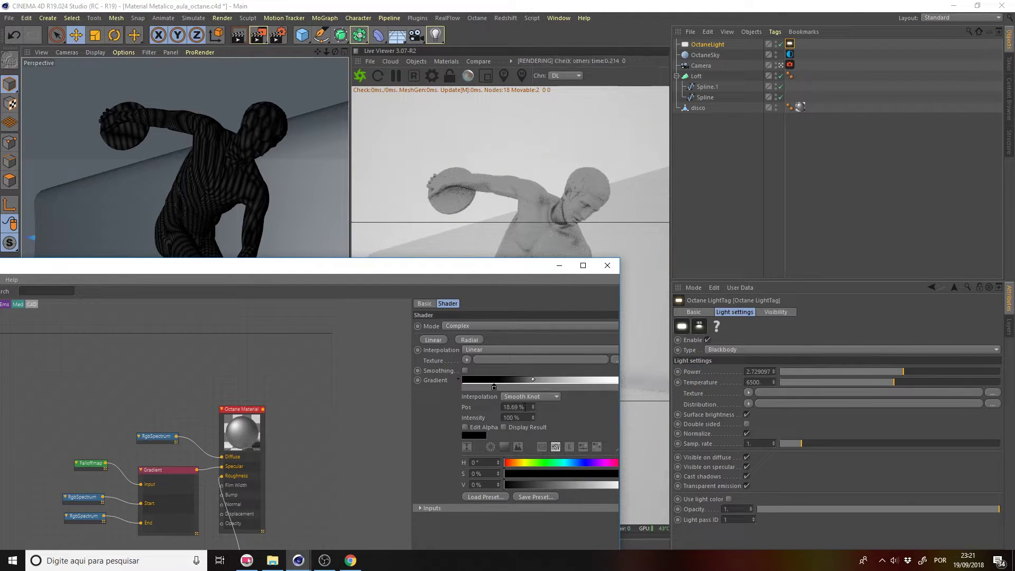
pyautogui.moveTo(511, 387); pyautogui.dragTo(494, 387)
pyautogui.write('30')
pyautogui.press('Return')
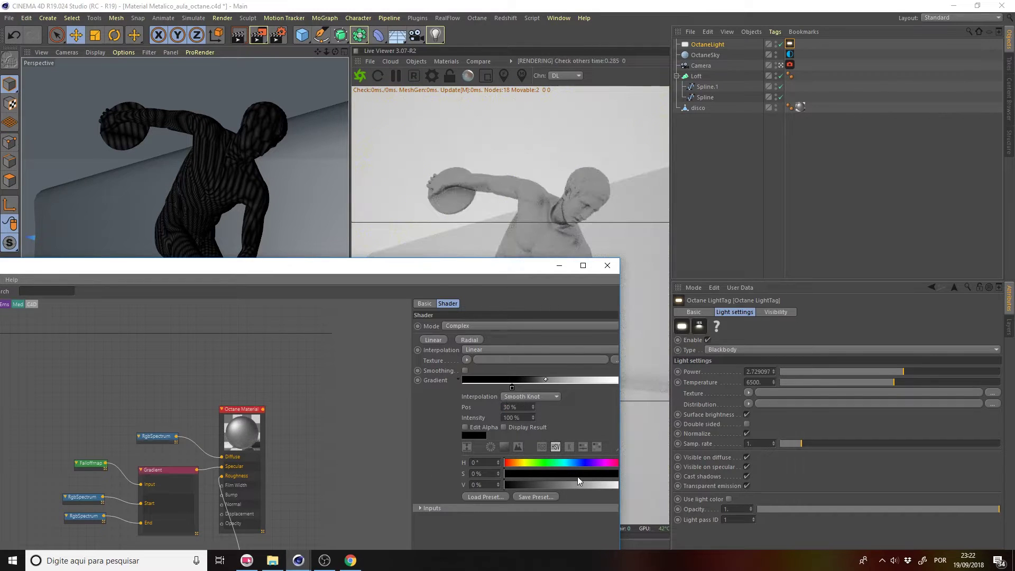
pyautogui.moveTo(455, 270); pyautogui.dragTo(745, 43)
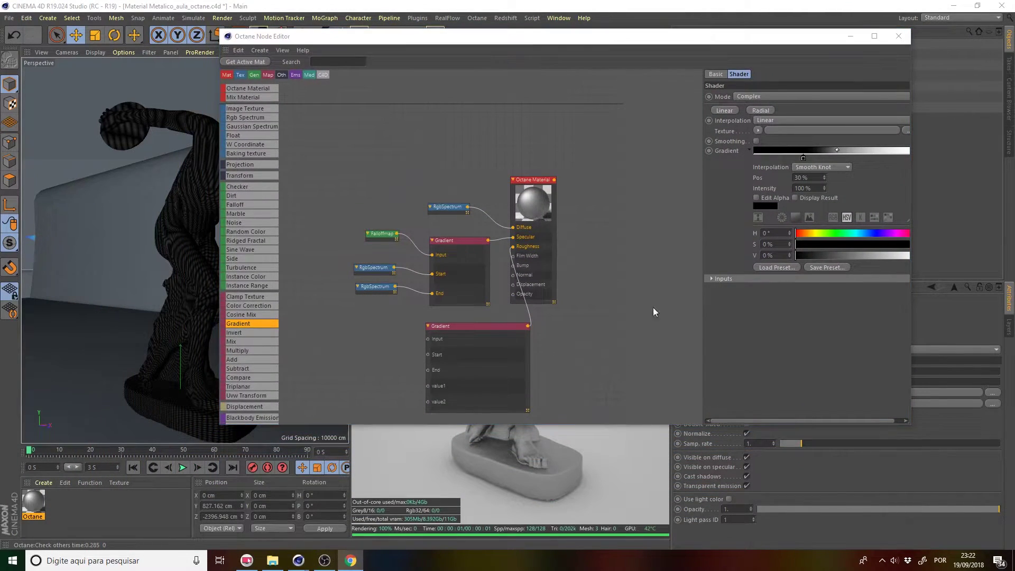
# Add an ImageTexture node beside the roughness Gradient, feeding its Input, and enlarge it.
pyautogui.moveTo(480, 329); pyautogui.dragTo(467, 329)
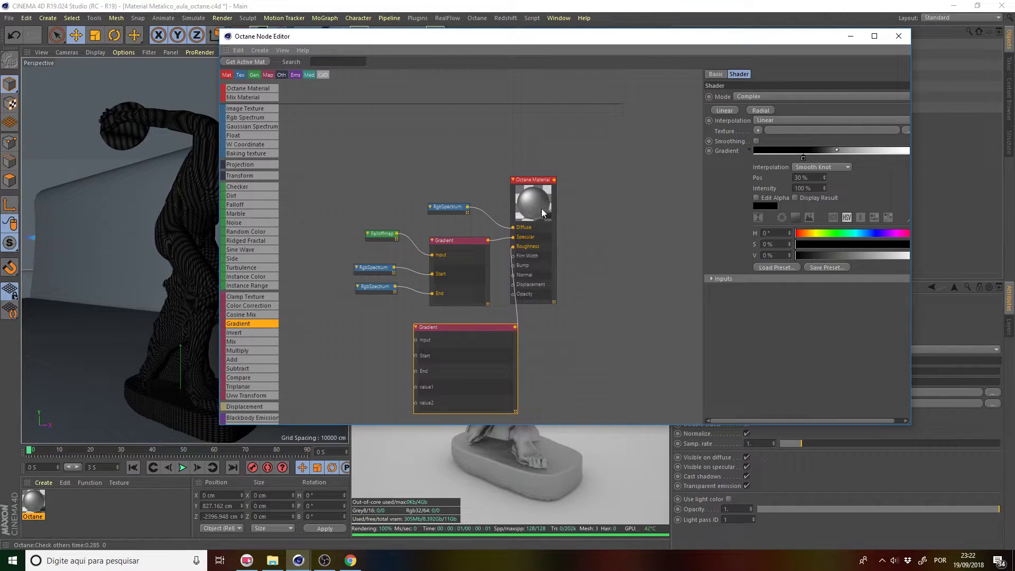
pyautogui.hotkey('alt', 'Tab')
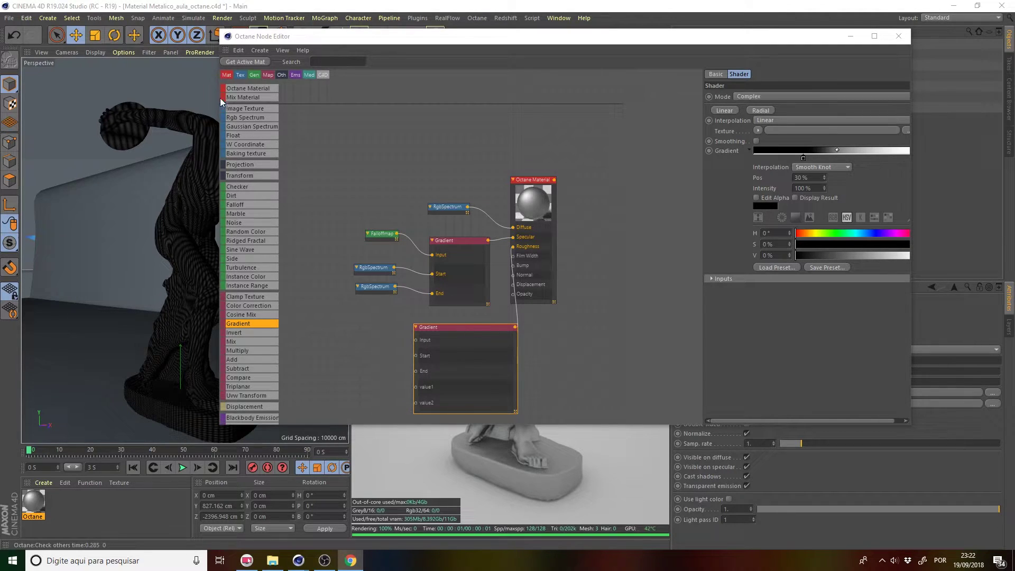
pyautogui.moveTo(247, 108)
pyautogui.mouseDown()
pyautogui.moveTo(347, 345)
pyautogui.moveTo(357, 325)
pyautogui.moveTo(416, 340)
pyautogui.mouseUp()
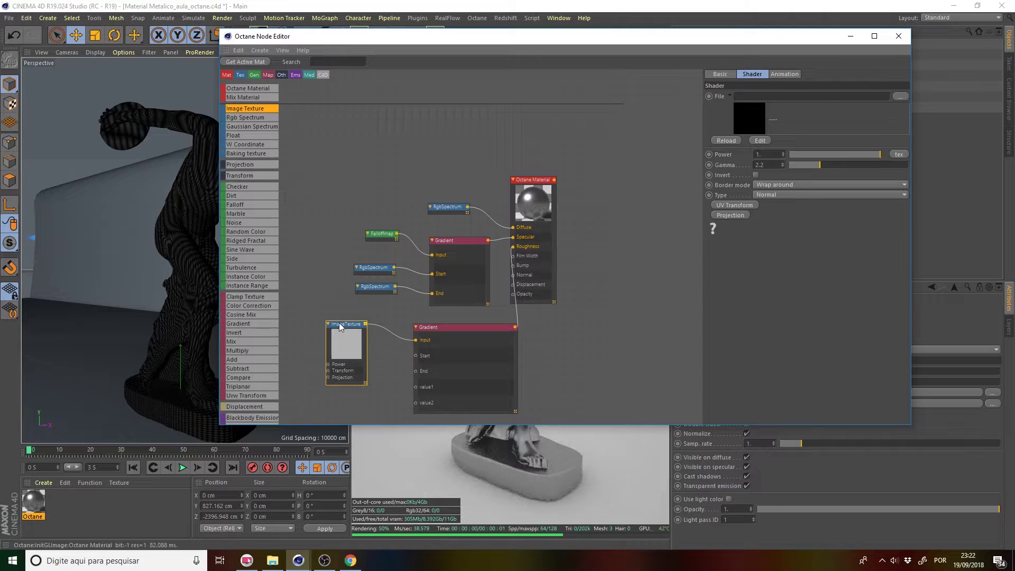
pyautogui.moveTo(339, 326); pyautogui.dragTo(358, 326)
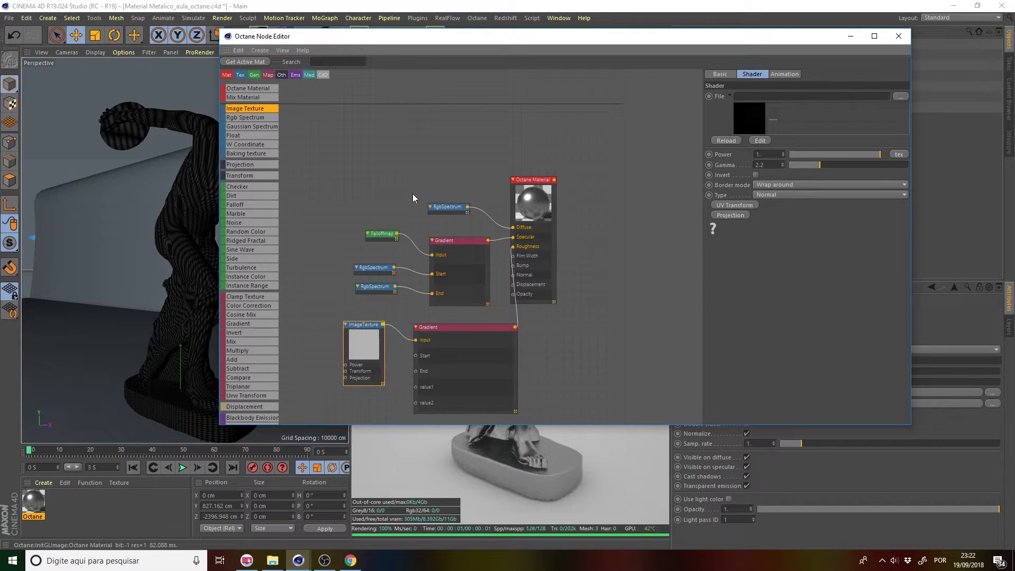
pyautogui.moveTo(397, 39); pyautogui.dragTo(782, 51)
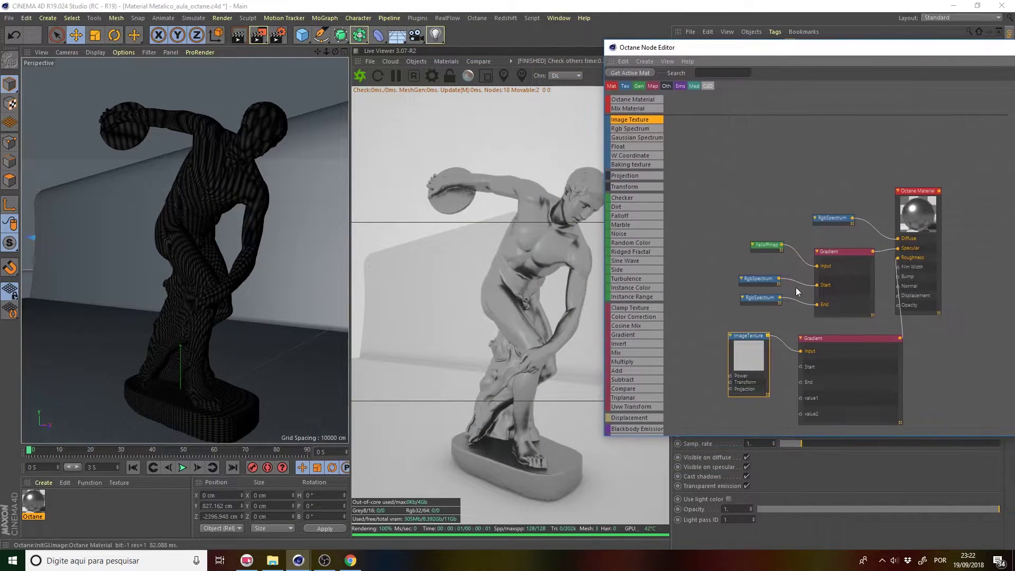
pyautogui.moveTo(746, 335); pyautogui.dragTo(737, 338)
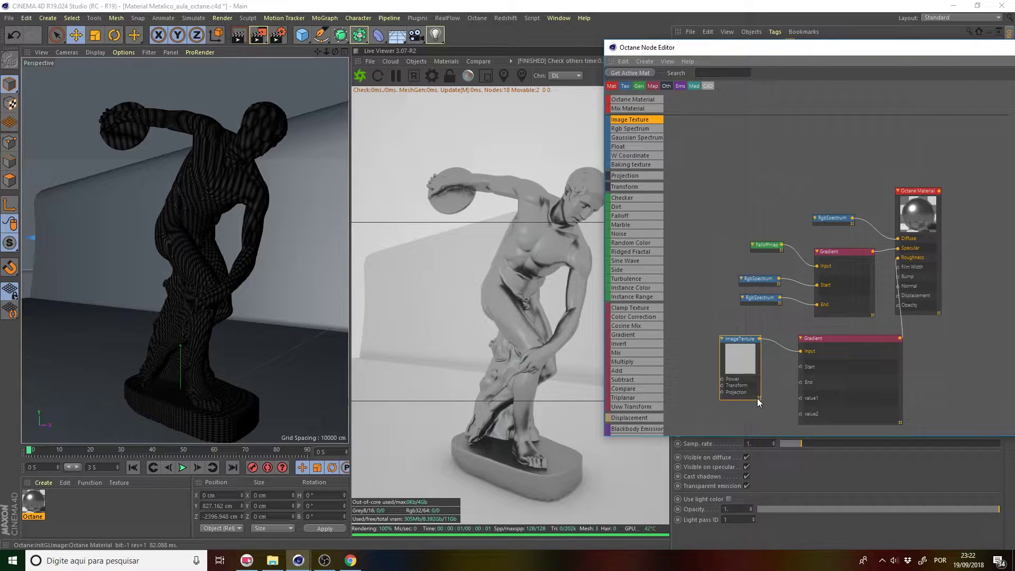
pyautogui.moveTo(758, 398); pyautogui.dragTo(769, 416)
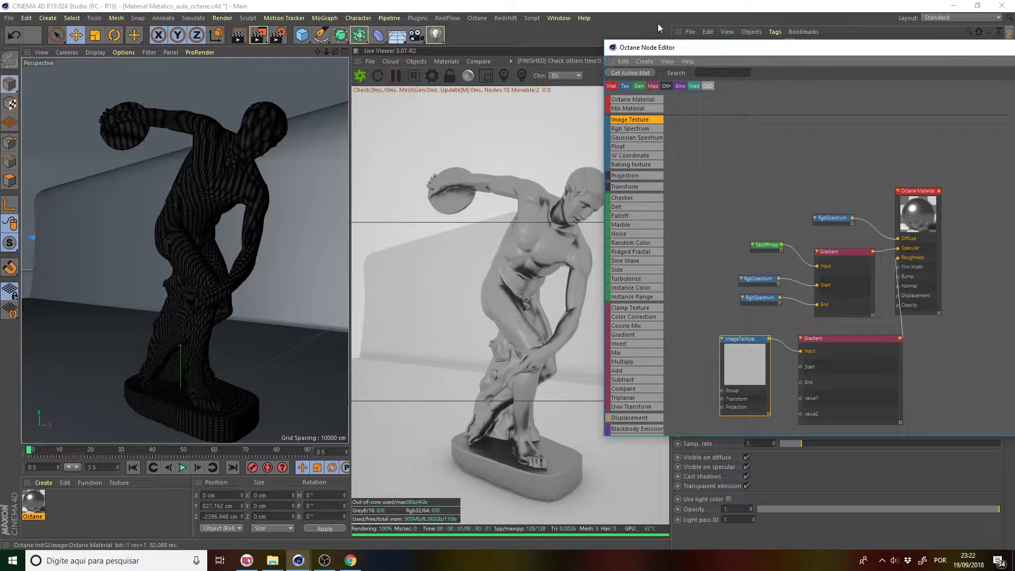
pyautogui.moveTo(661, 47); pyautogui.dragTo(666, 51)
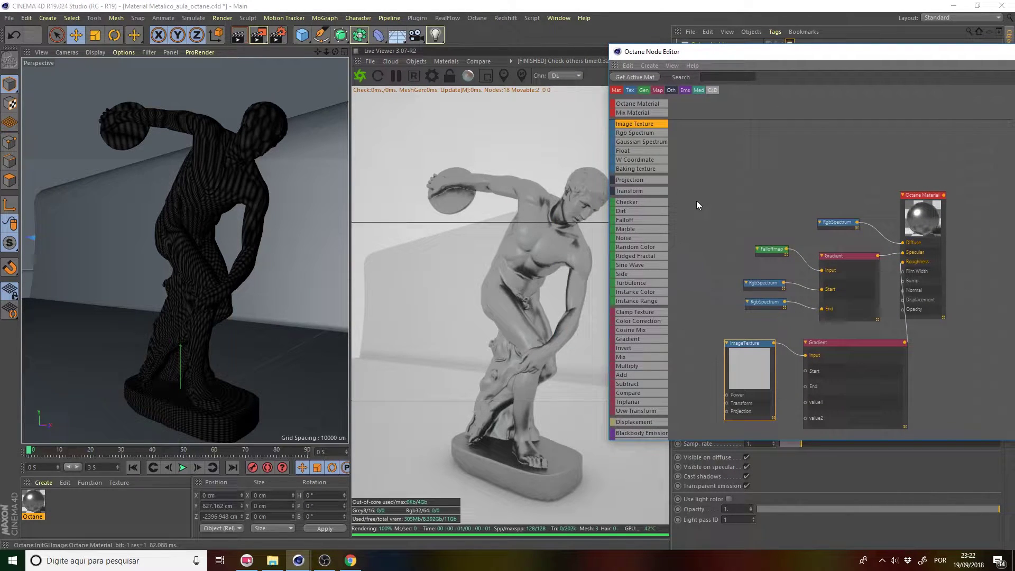
# Add Texture Projection and Transform nodes feeding the ImageTexture's Projection and Transform ports.
pyautogui.moveTo(632, 181); pyautogui.dragTo(676, 223)
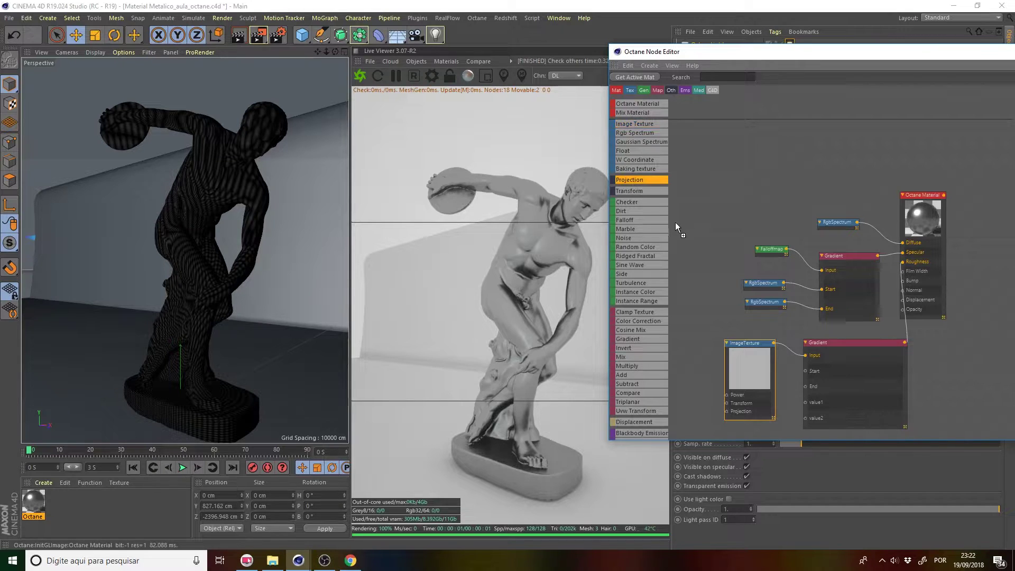
pyautogui.moveTo(690, 283)
pyautogui.mouseDown()
pyautogui.moveTo(705, 298)
pyautogui.moveTo(727, 412)
pyautogui.mouseUp()
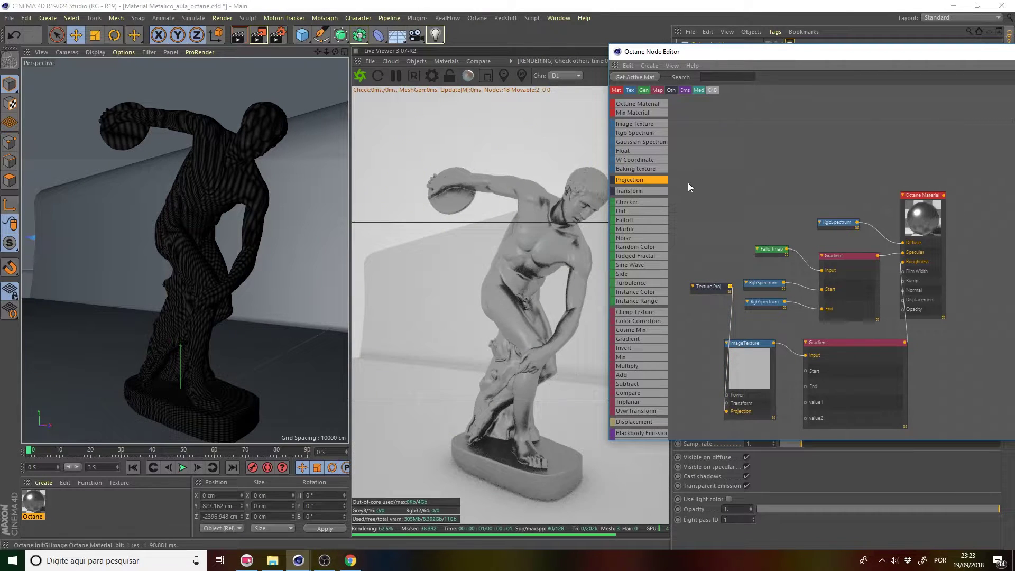
pyautogui.moveTo(635, 192); pyautogui.dragTo(726, 403)
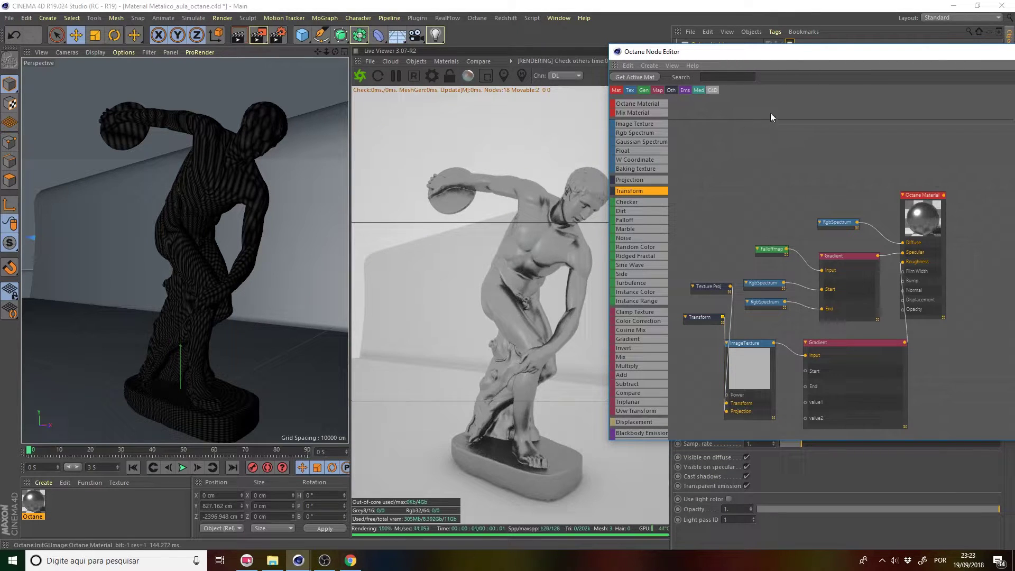
pyautogui.moveTo(806, 52); pyautogui.dragTo(314, 70)
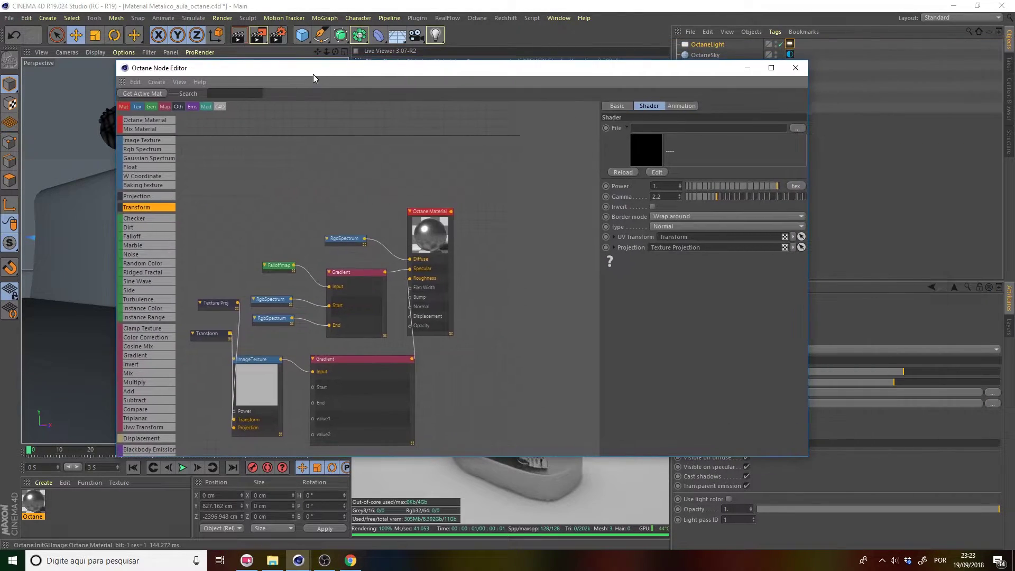
# Review the graph and the lower Gradient node, then close the node editor.
pyautogui.scroll(3, 436, 227)
pyautogui.scroll(1, 429, 224)
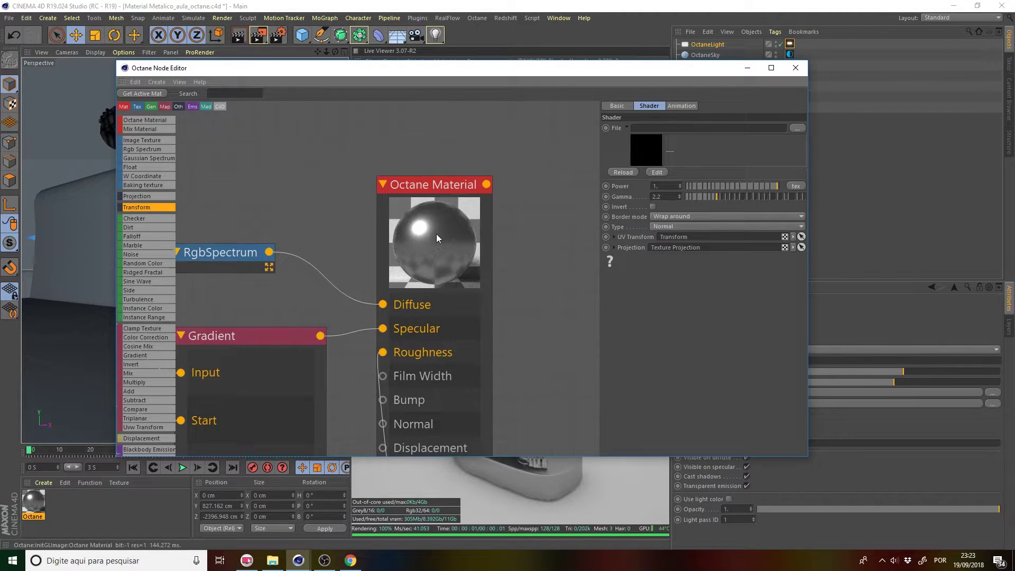
pyautogui.scroll(-1, 429, 279)
pyautogui.scroll(-2, 426, 280)
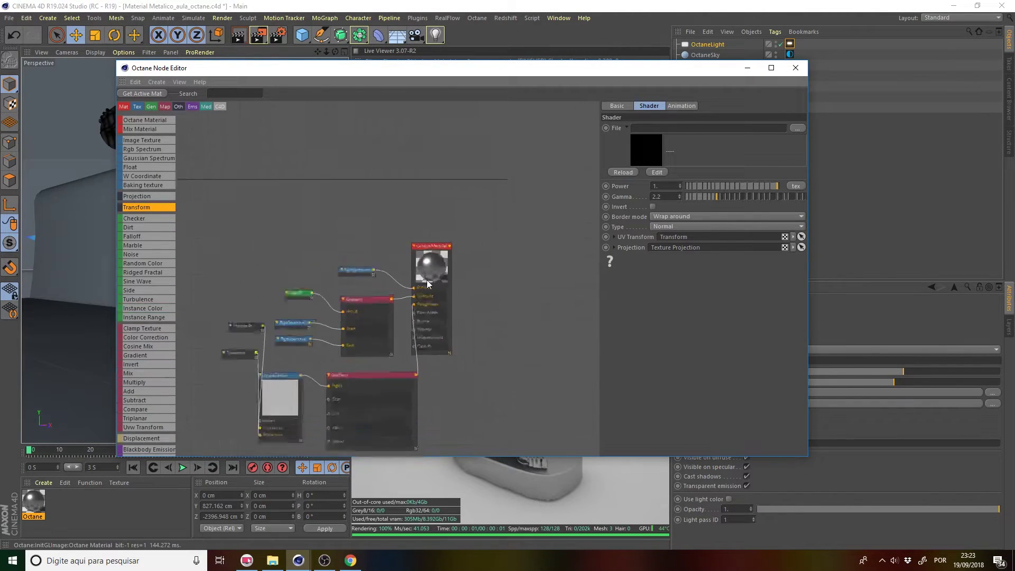
pyautogui.scroll(1, 426, 281)
pyautogui.scroll(1, 445, 310)
pyautogui.scroll(-1, 445, 310)
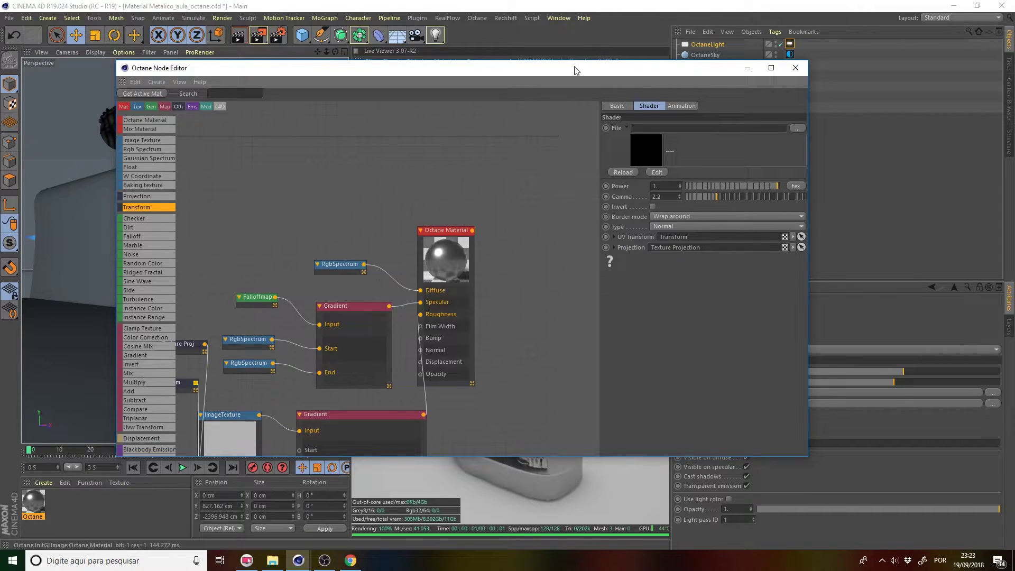
pyautogui.moveTo(574, 67); pyautogui.dragTo(597, 53)
pyautogui.scroll(-2, 410, 294)
pyautogui.scroll(2, 312, 412)
pyautogui.scroll(2, 301, 415)
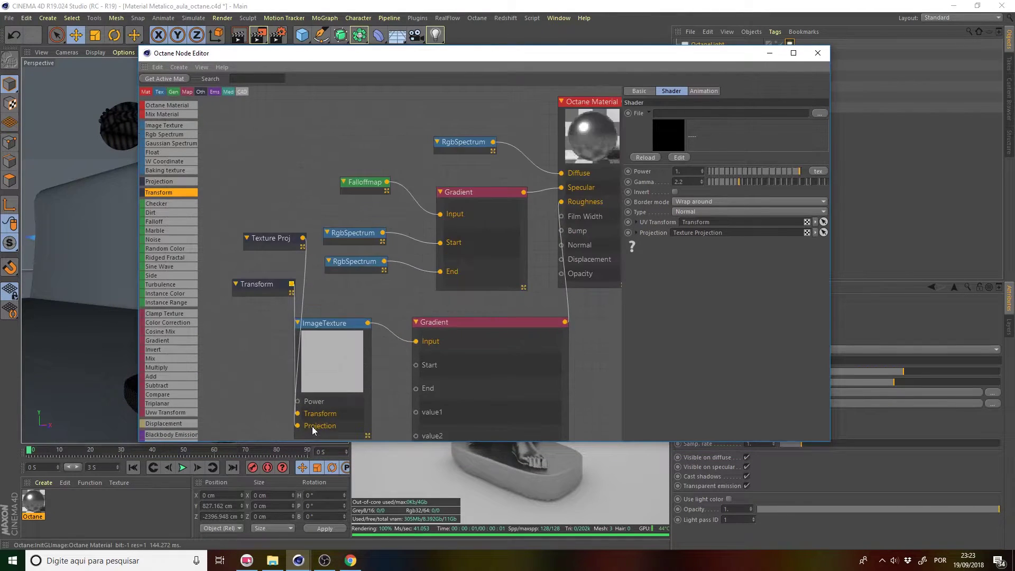
pyautogui.scroll(1, 297, 414)
pyautogui.click(528, 342)
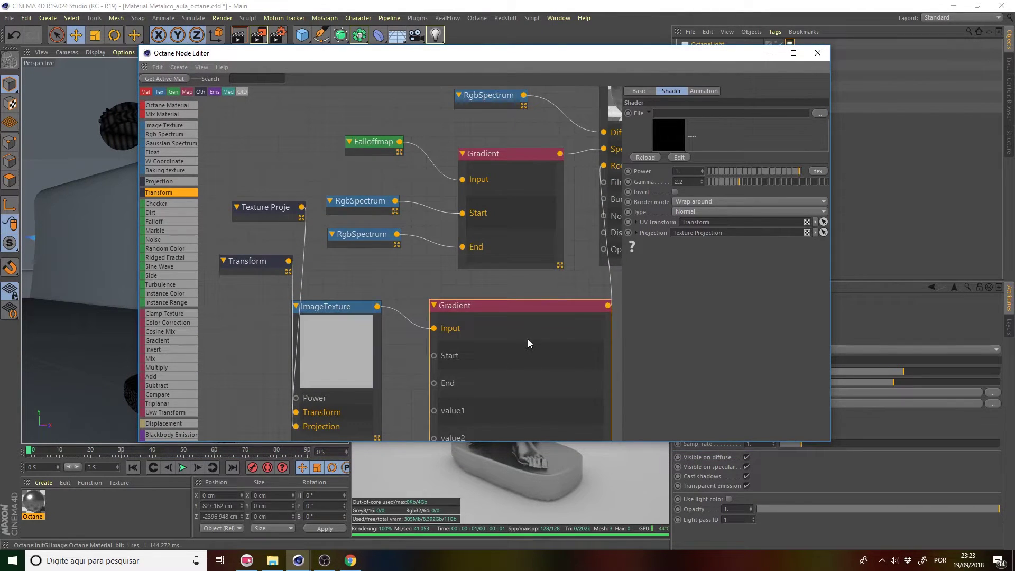
pyautogui.click(770, 53)
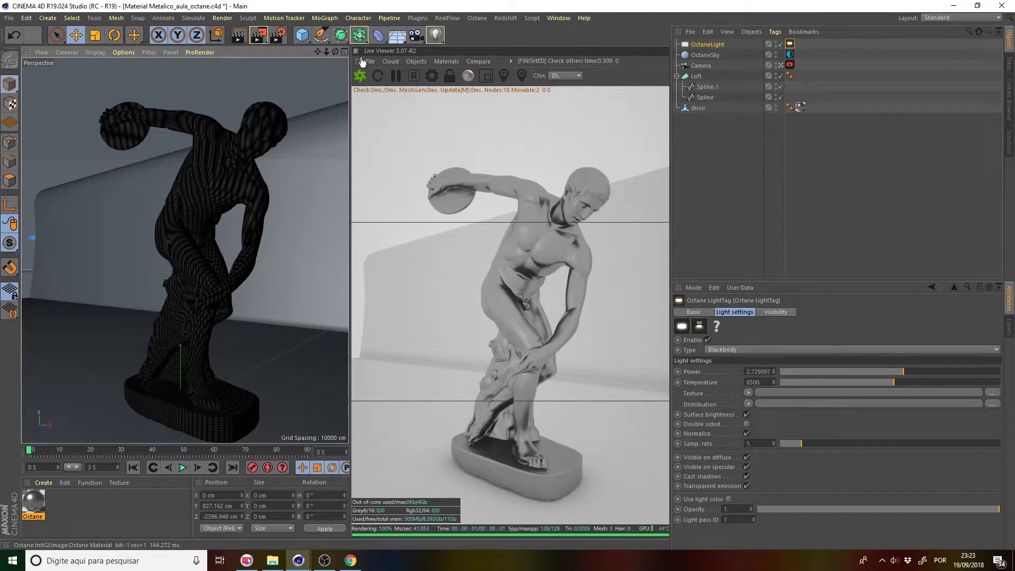
# Delete the old OctaneLight area light, leaving only the OctaneSky lighting.
pyautogui.moveTo(328, 53)
pyautogui.mouseDown()
pyautogui.moveTo(329, 81)
pyautogui.moveTo(358, 64)
pyautogui.moveTo(332, 71)
pyautogui.moveTo(334, 91)
pyautogui.mouseUp()
pyautogui.click(921, 258)
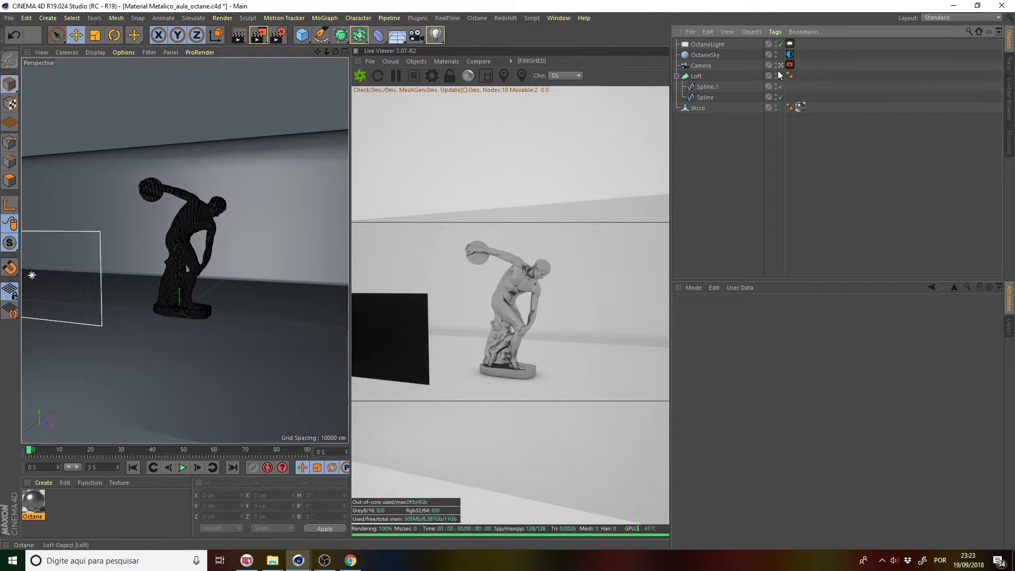
pyautogui.click(790, 43)
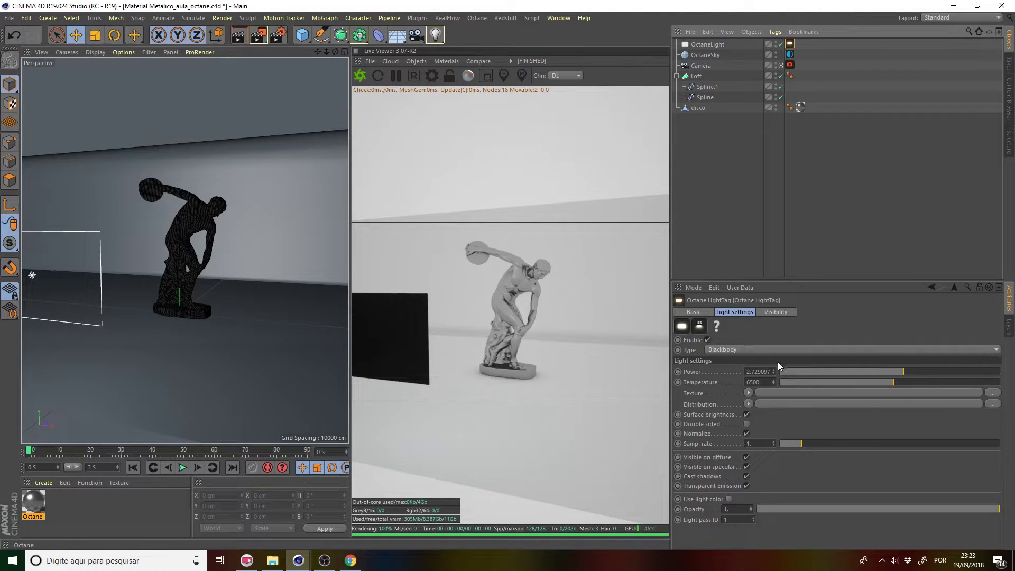
pyautogui.click(708, 44)
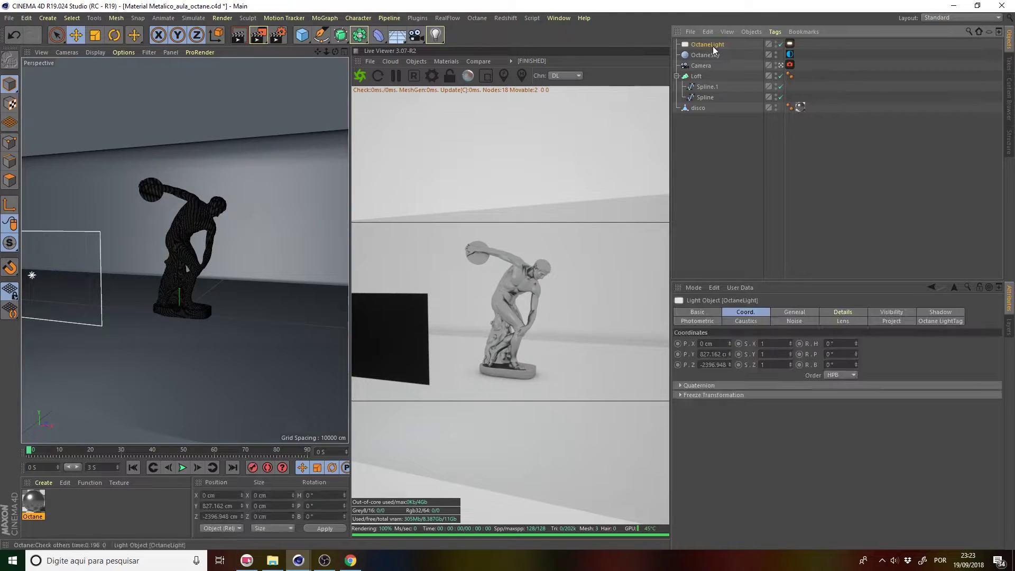
pyautogui.press('Delete')
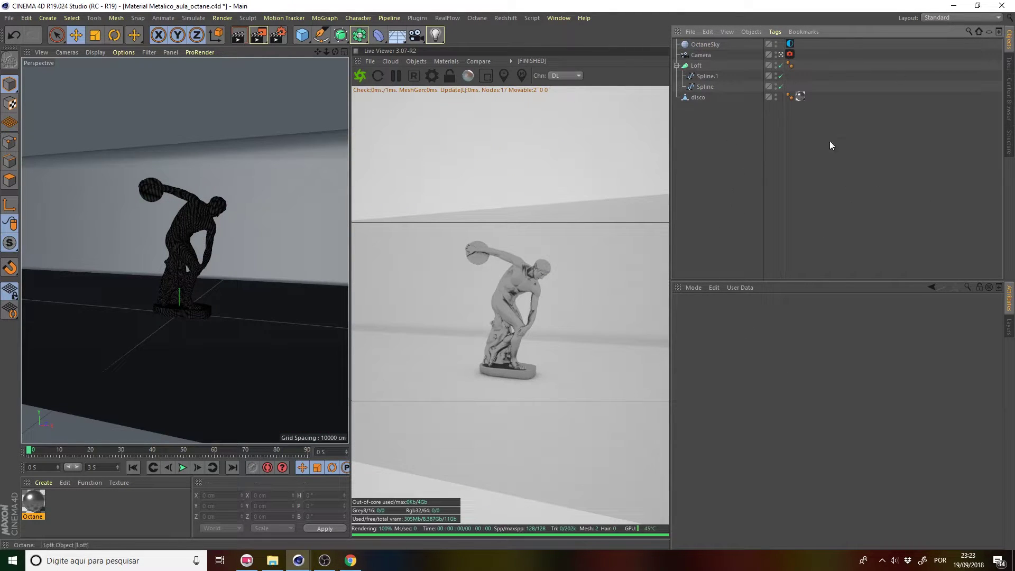
# Create a new Octane material and apply it to the Loft backdrop.
pyautogui.click(43, 482)
pyautogui.moveTo(170, 373)
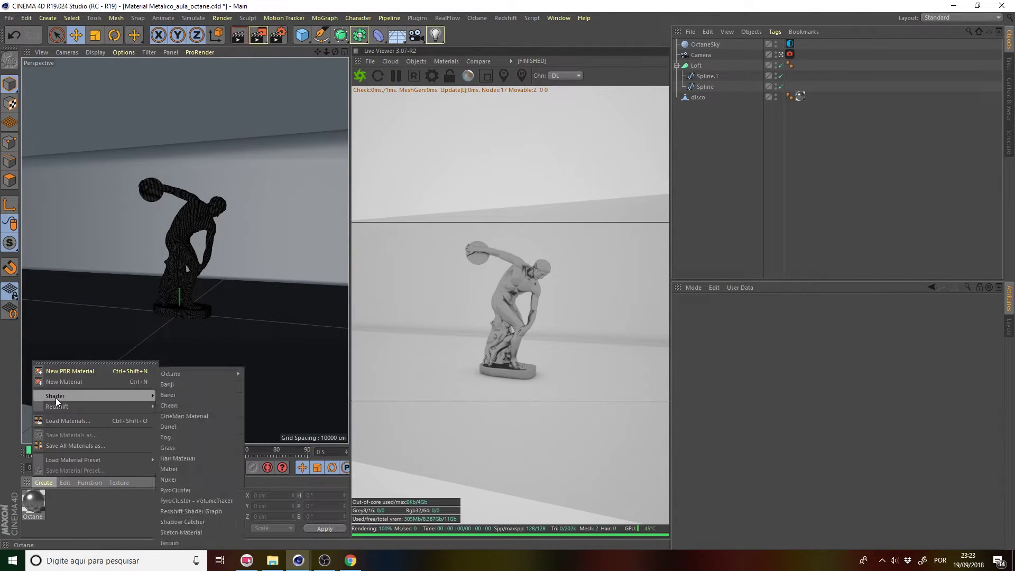
pyautogui.click(294, 374)
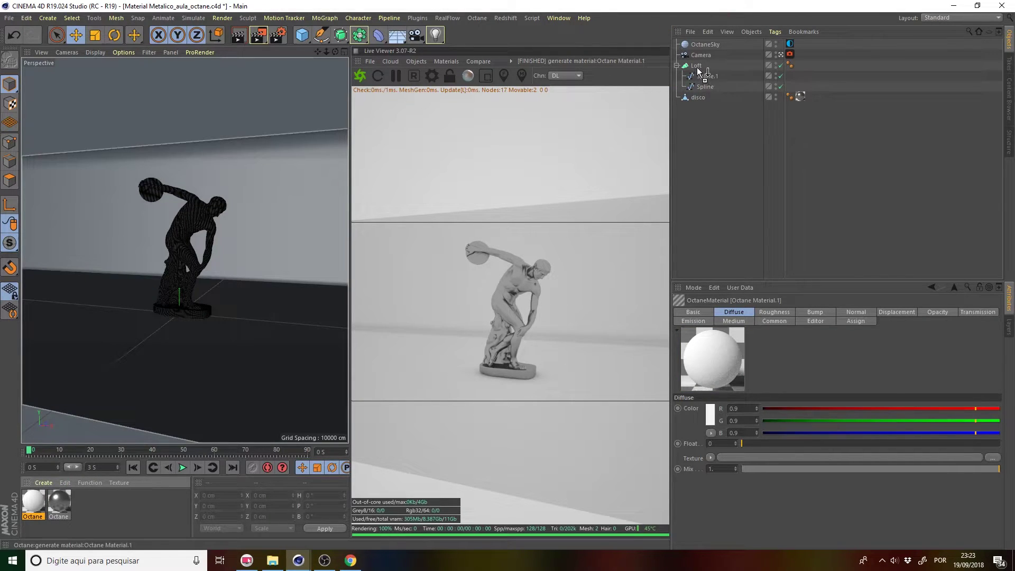
pyautogui.moveTo(698, 70); pyautogui.dragTo(696, 66)
pyautogui.doubleClick(800, 64)
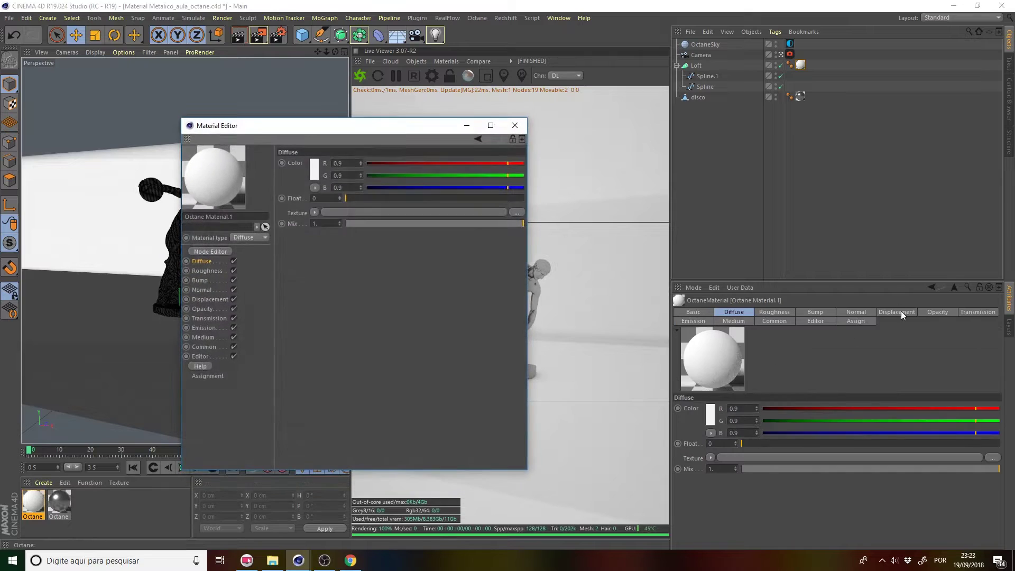
# Set the backdrop material's diffuse colour to a saturated purple.
pyautogui.click(315, 170)
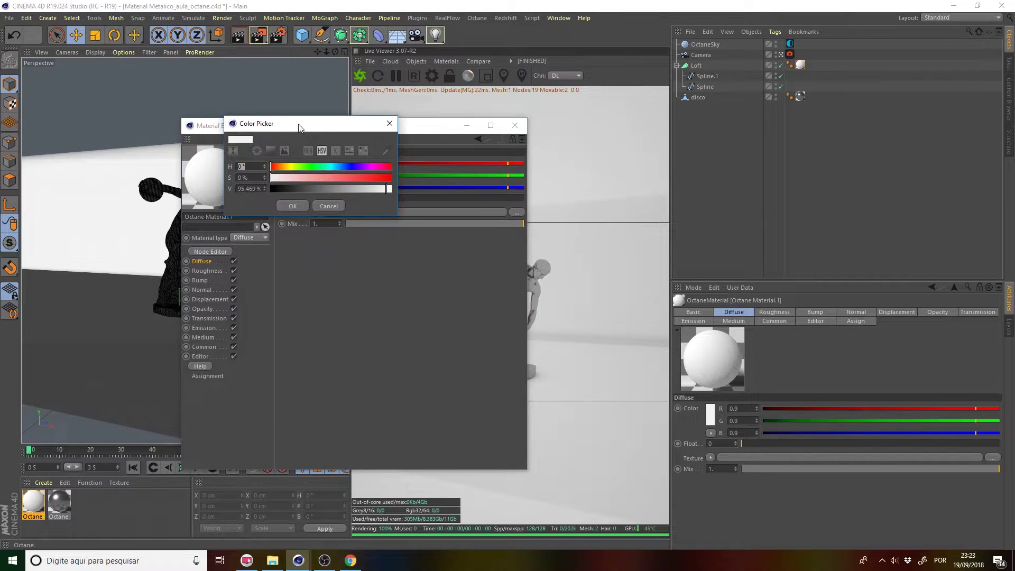
pyautogui.moveTo(299, 126); pyautogui.dragTo(480, 193)
pyautogui.click(558, 247)
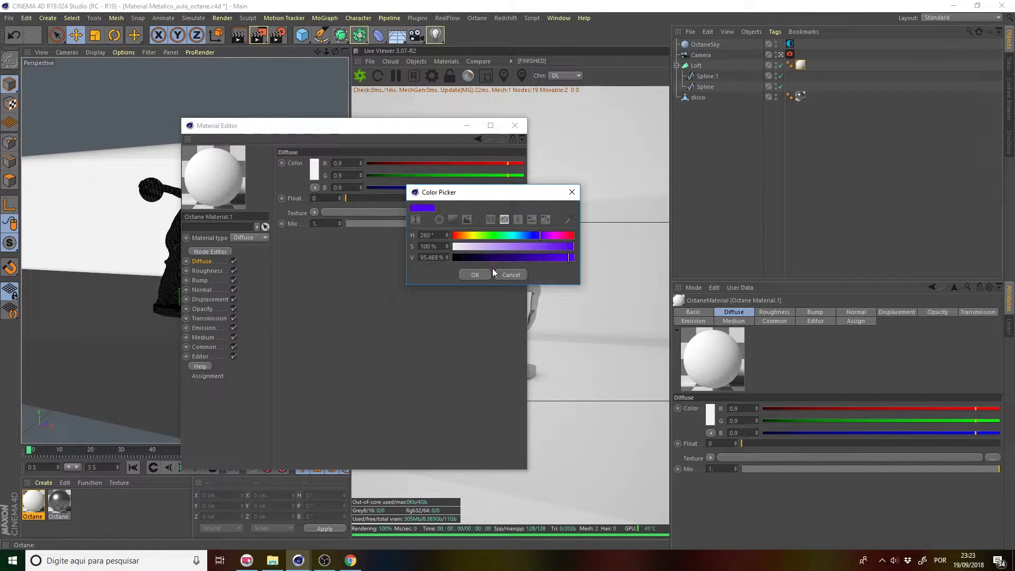
pyautogui.click(475, 275)
pyautogui.click(796, 230)
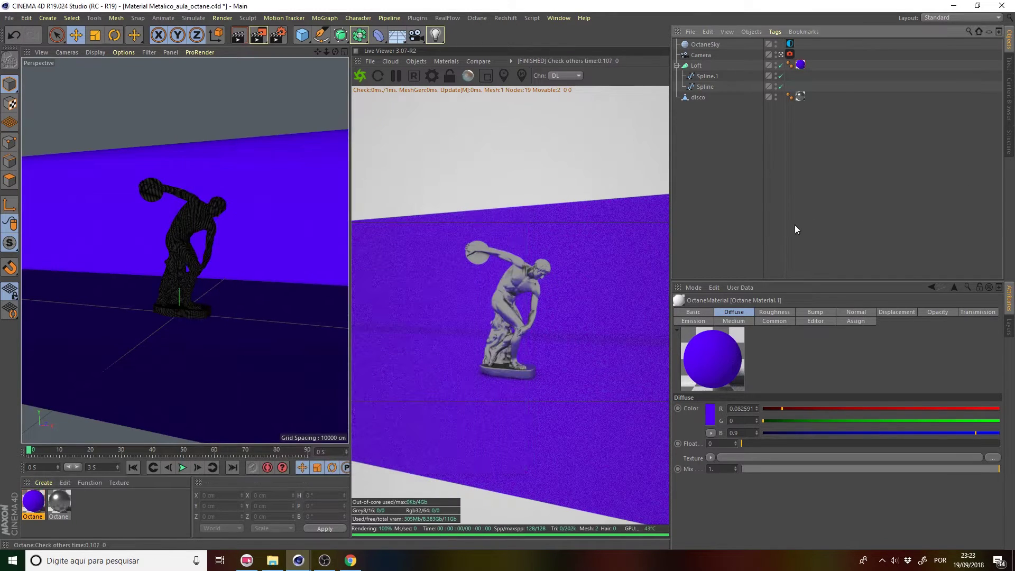
pyautogui.click(509, 297)
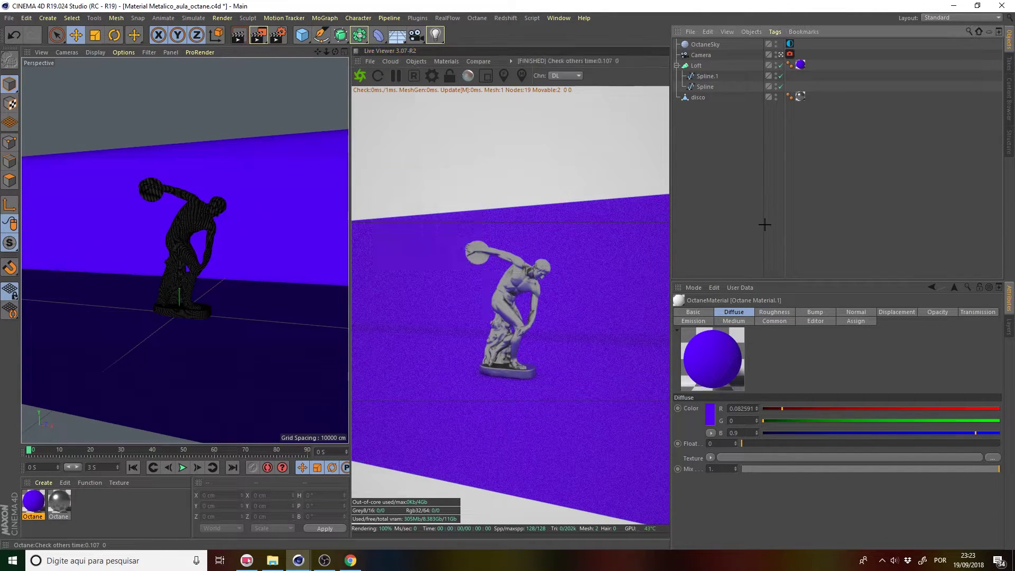
# Add an Octane area light, stand it upright and place it right of the statue.
pyautogui.click(416, 62)
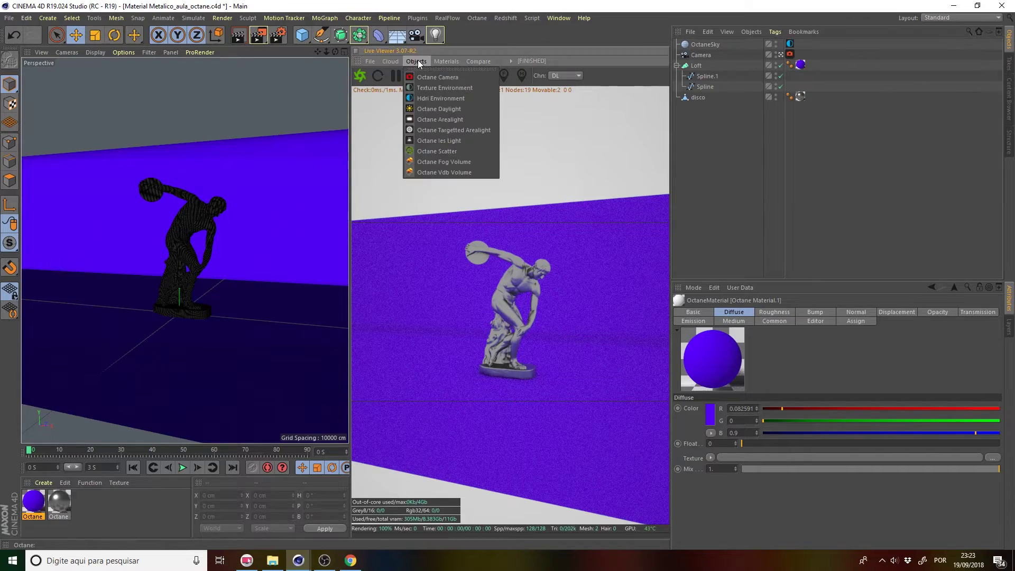
pyautogui.click(466, 119)
pyautogui.moveTo(185, 280); pyautogui.dragTo(181, 203)
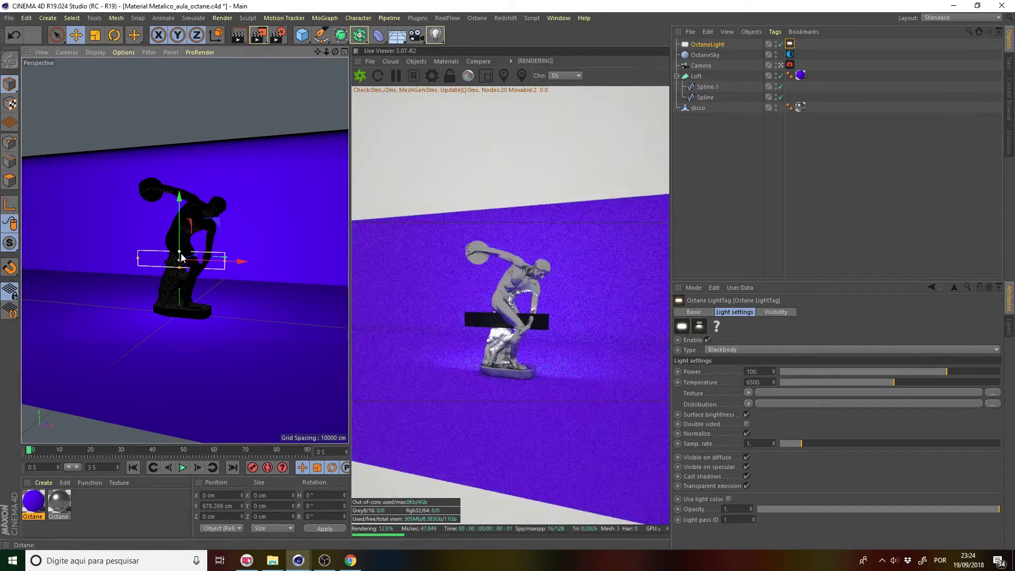
pyautogui.moveTo(227, 264)
pyautogui.mouseDown()
pyautogui.moveTo(226, 248)
pyautogui.moveTo(256, 234)
pyautogui.mouseUp()
pyautogui.click(114, 36)
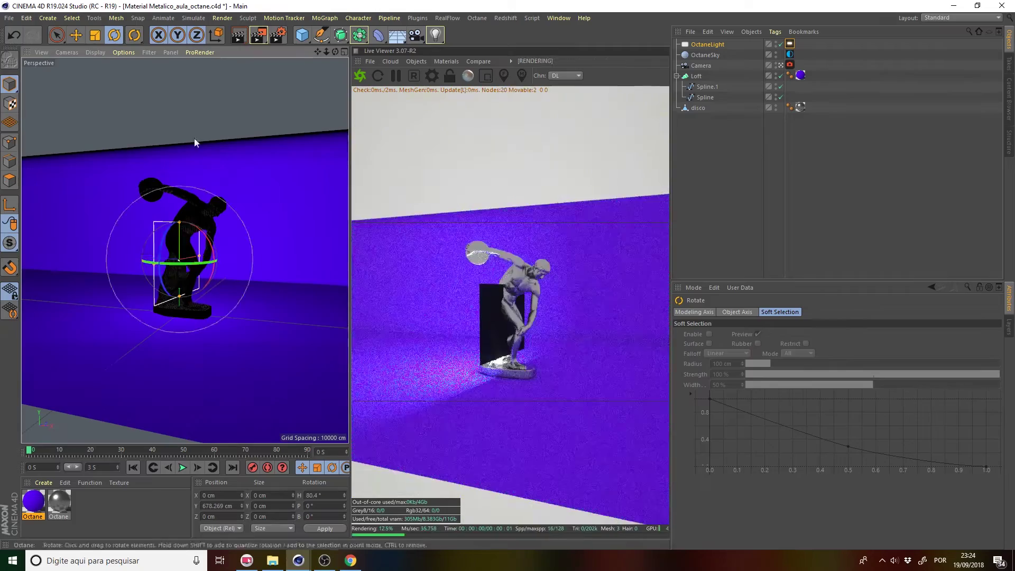
pyautogui.click(76, 35)
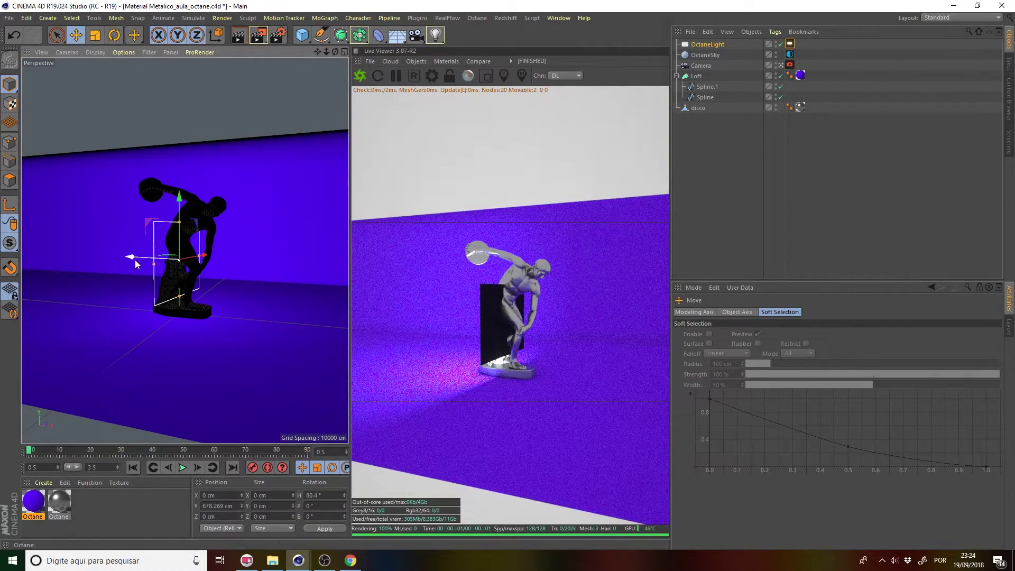
pyautogui.moveTo(135, 259); pyautogui.dragTo(410, 293)
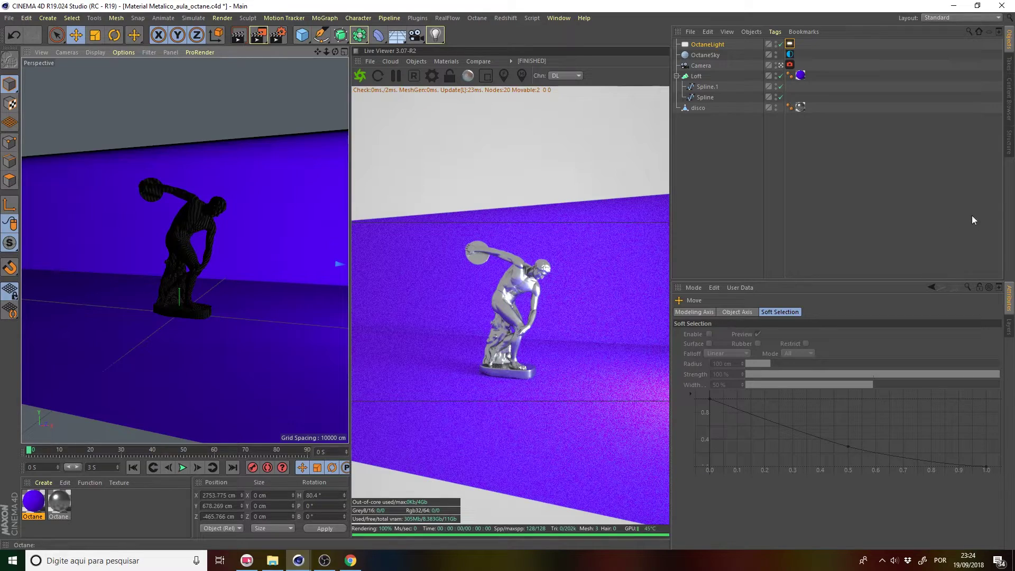
# Lower the area light's power to about 25 and duplicate it.
pyautogui.click(790, 44)
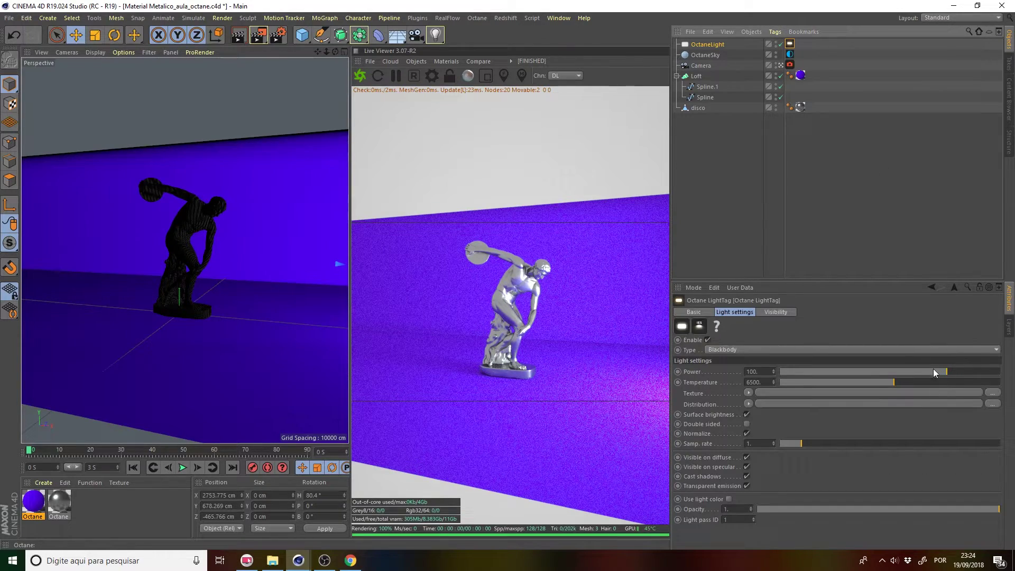
pyautogui.moveTo(933, 370); pyautogui.dragTo(930, 373)
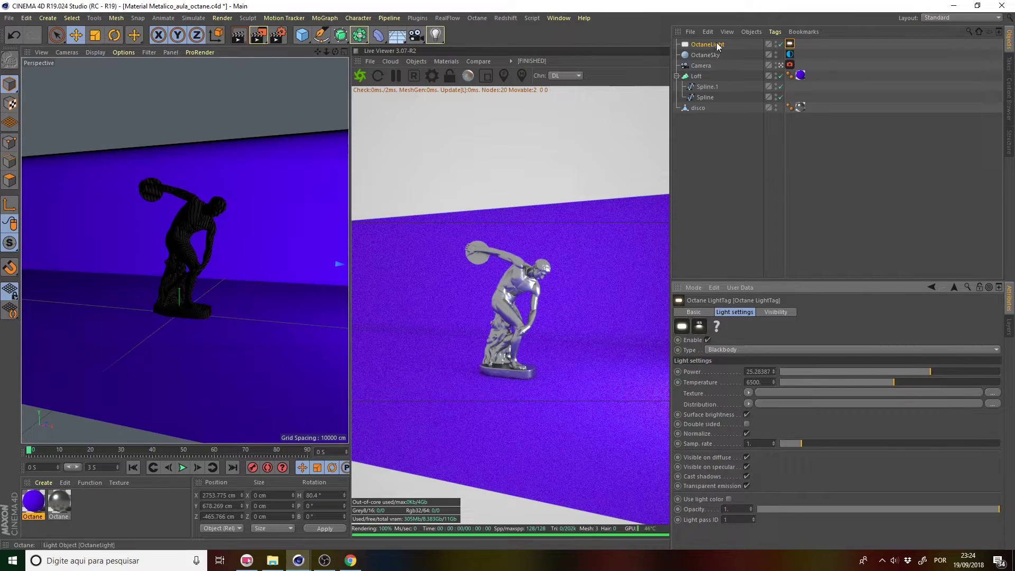
pyautogui.moveTo(714, 52); pyautogui.dragTo(721, 41)
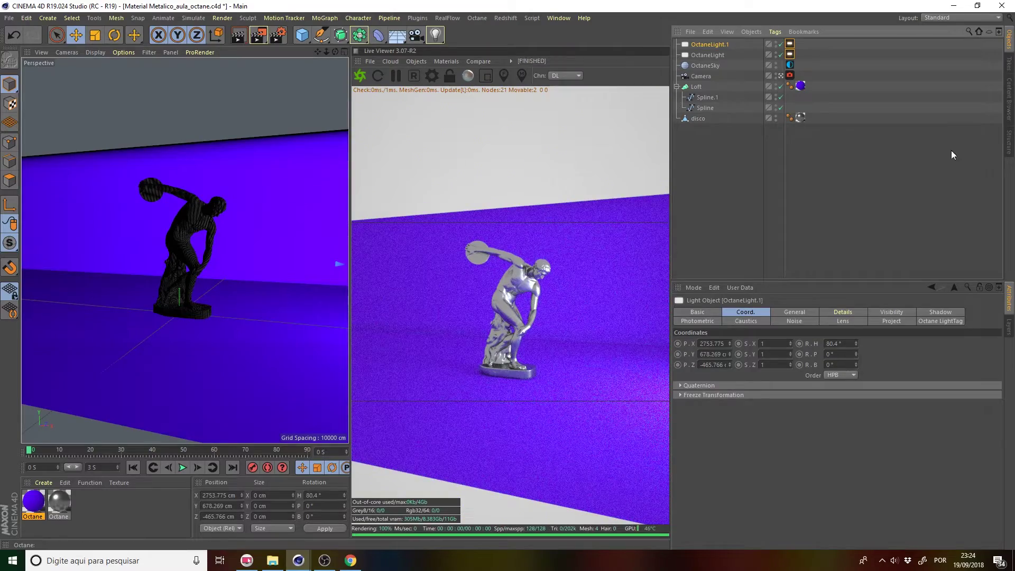
# Move OctaneLight.1 to the statue's left and rotate it to face the statue.
pyautogui.click(786, 58)
pyautogui.click(780, 77)
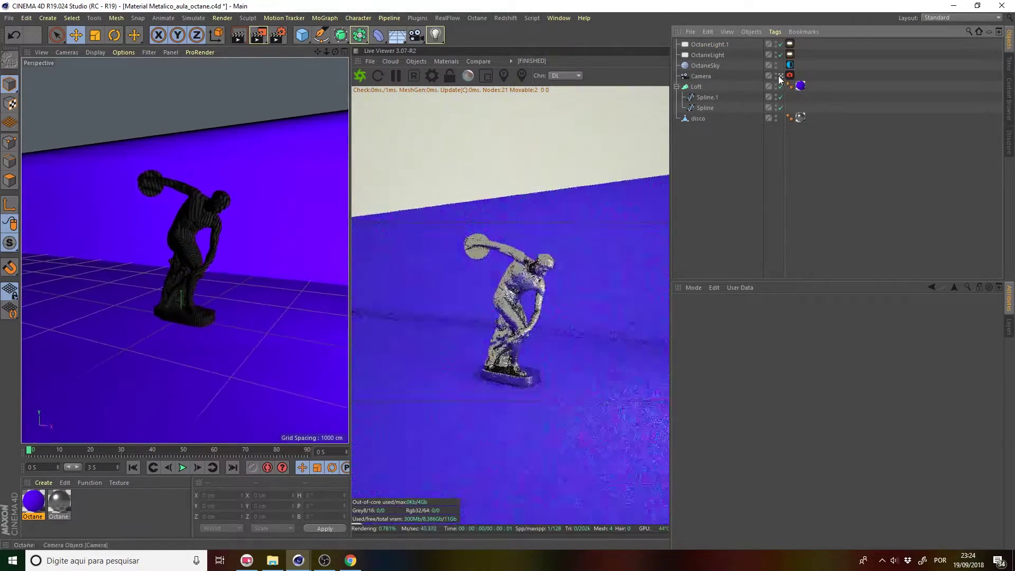
pyautogui.keyDown('alt'); pyautogui.moveTo(201, 253); pyautogui.dragTo(203, 267, button='right'); pyautogui.keyUp('alt')
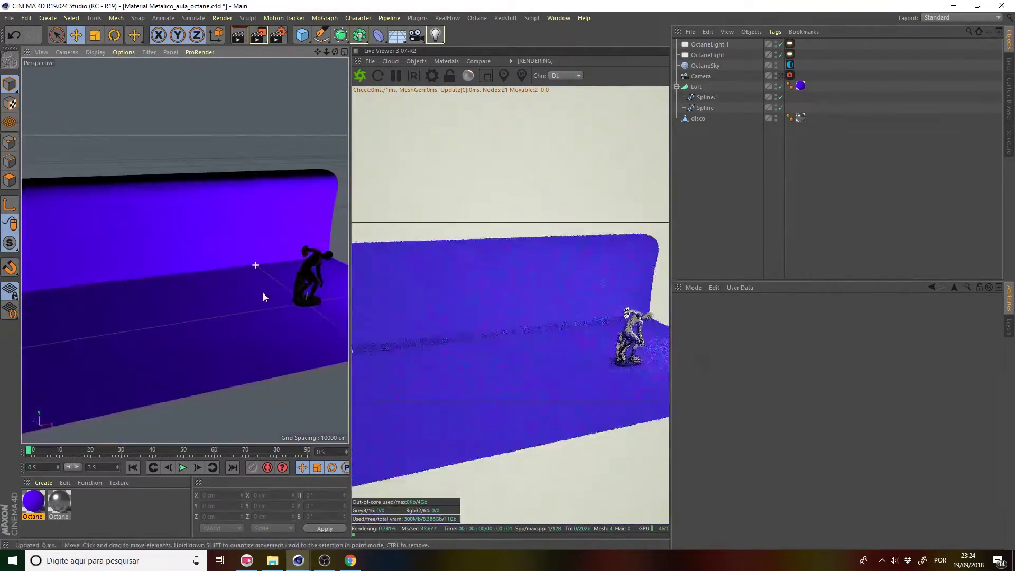
pyautogui.click(710, 45)
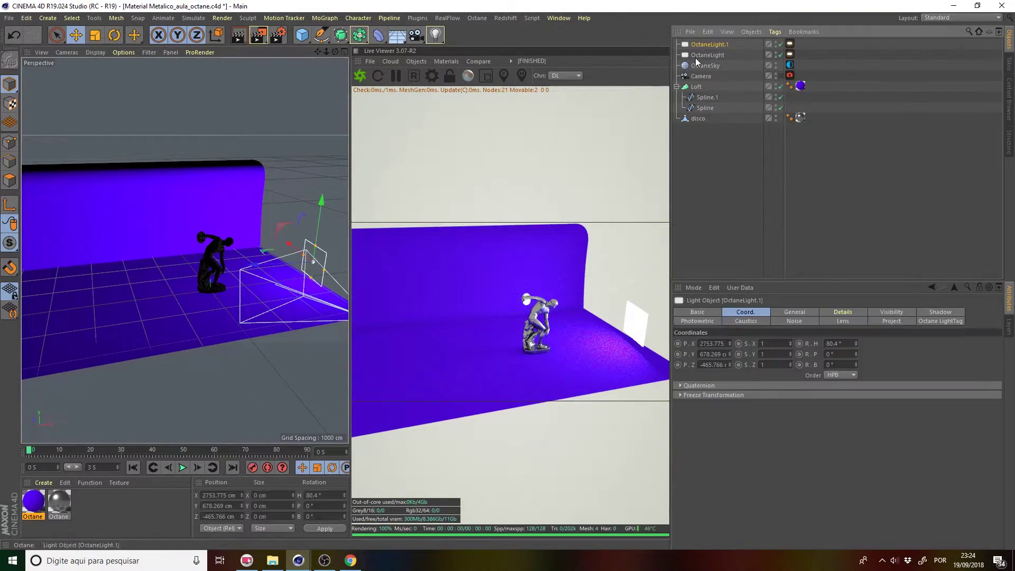
pyautogui.moveTo(245, 273); pyautogui.dragTo(108, 285)
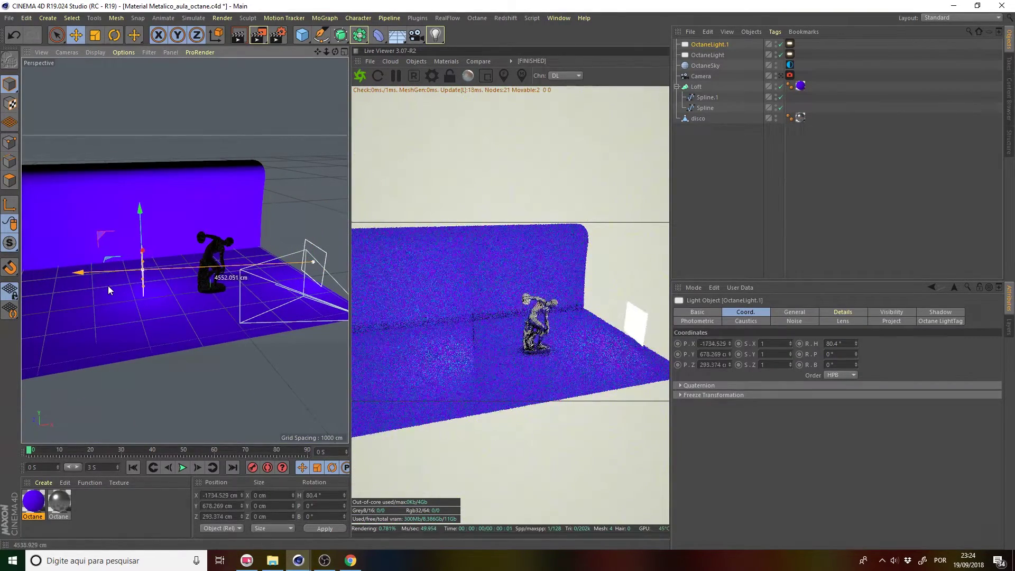
pyautogui.click(115, 35)
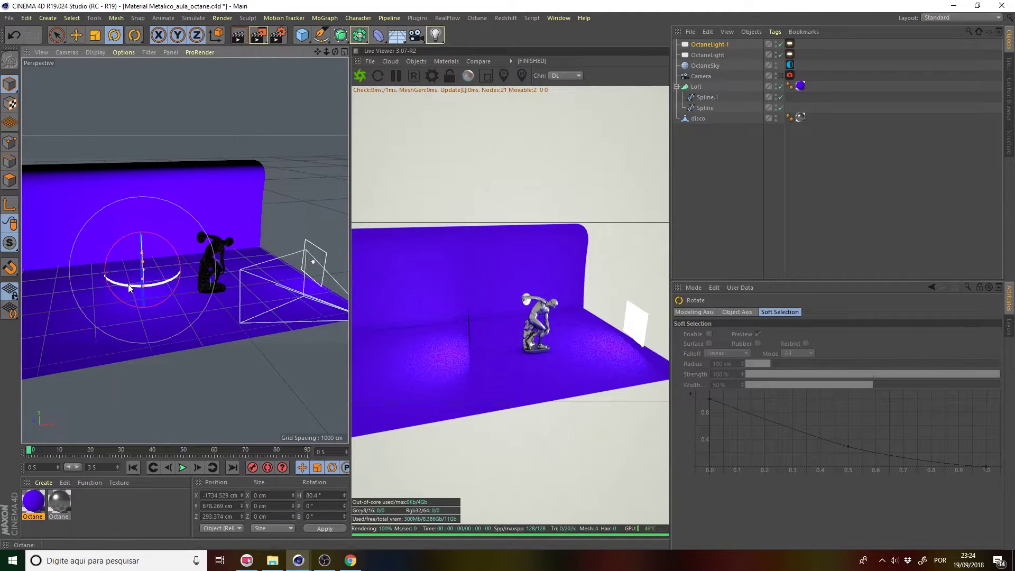
pyautogui.moveTo(129, 288); pyautogui.dragTo(175, 236)
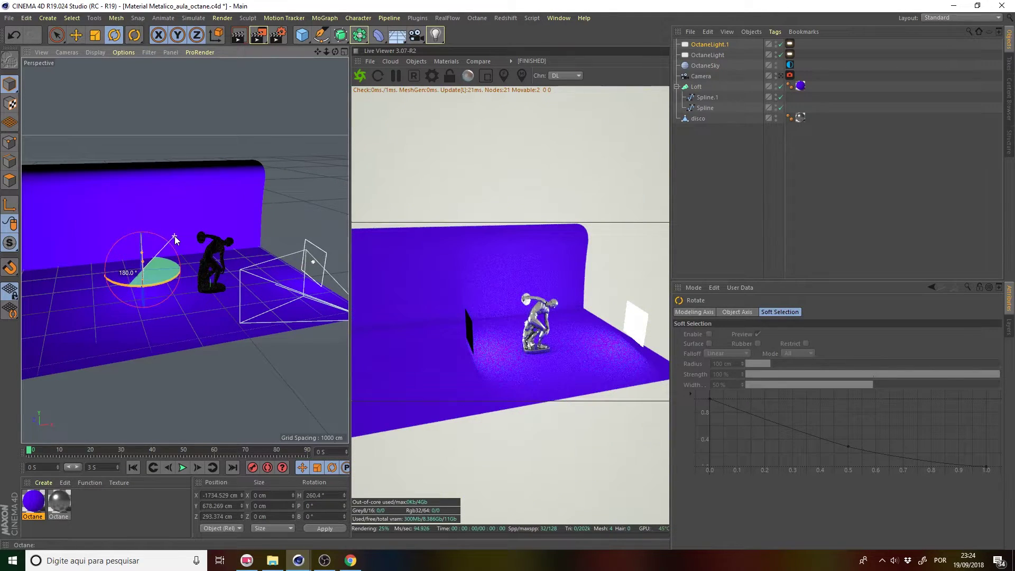
pyautogui.click(781, 76)
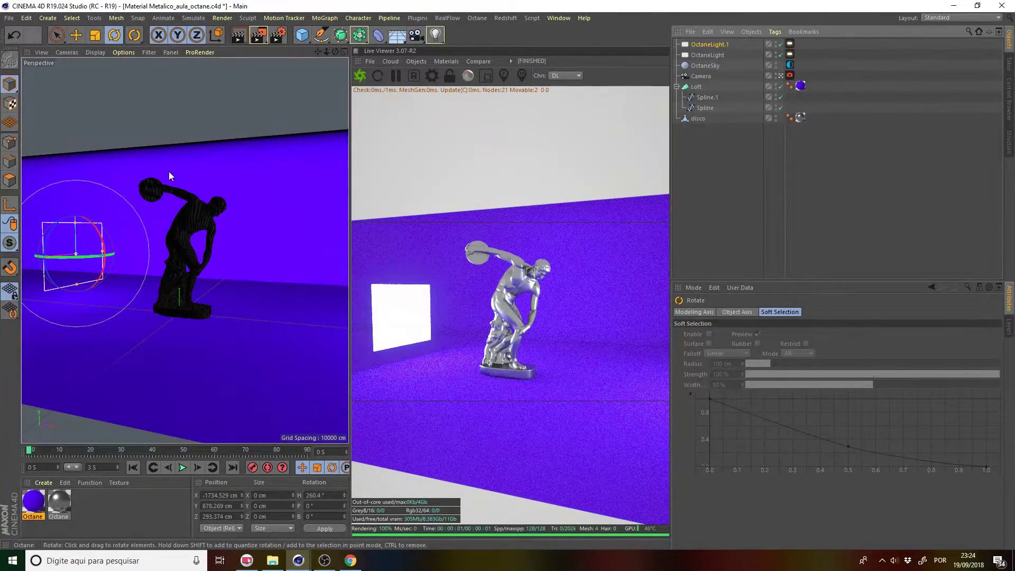
# Hide the duplicate light from the camera and shift it further left.
pyautogui.click(790, 44)
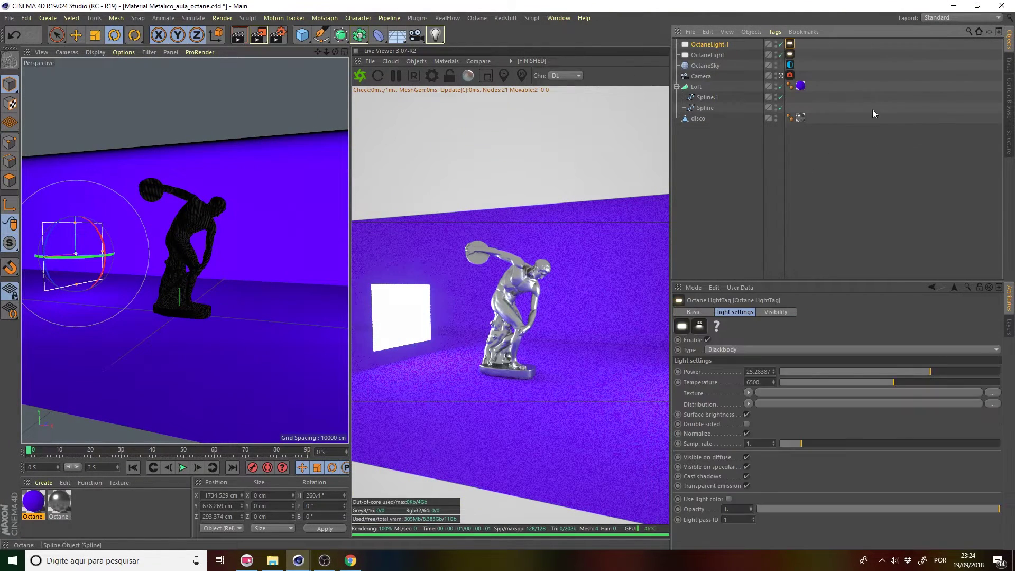
pyautogui.click(776, 312)
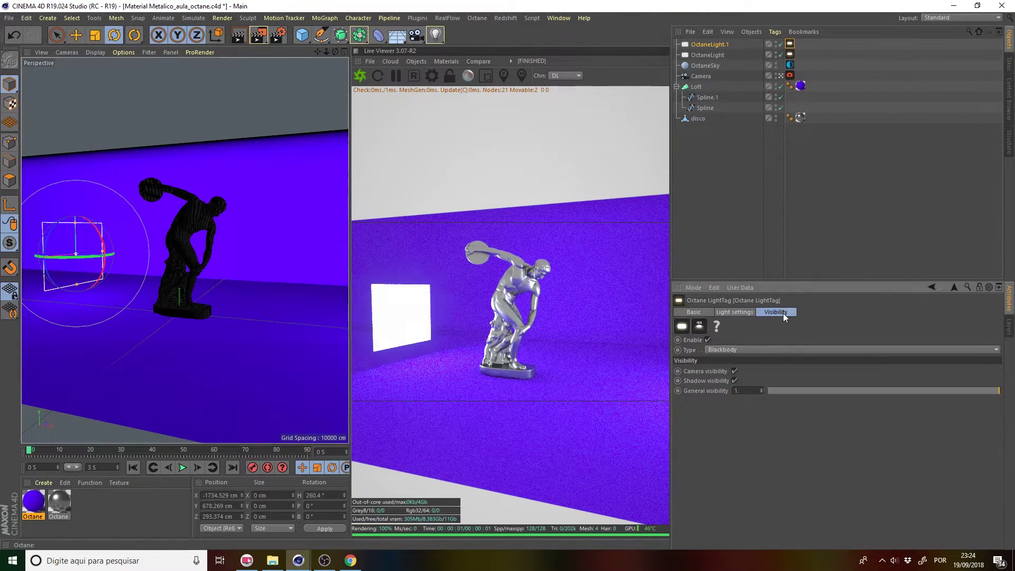
pyautogui.click(735, 371)
pyautogui.press('e')
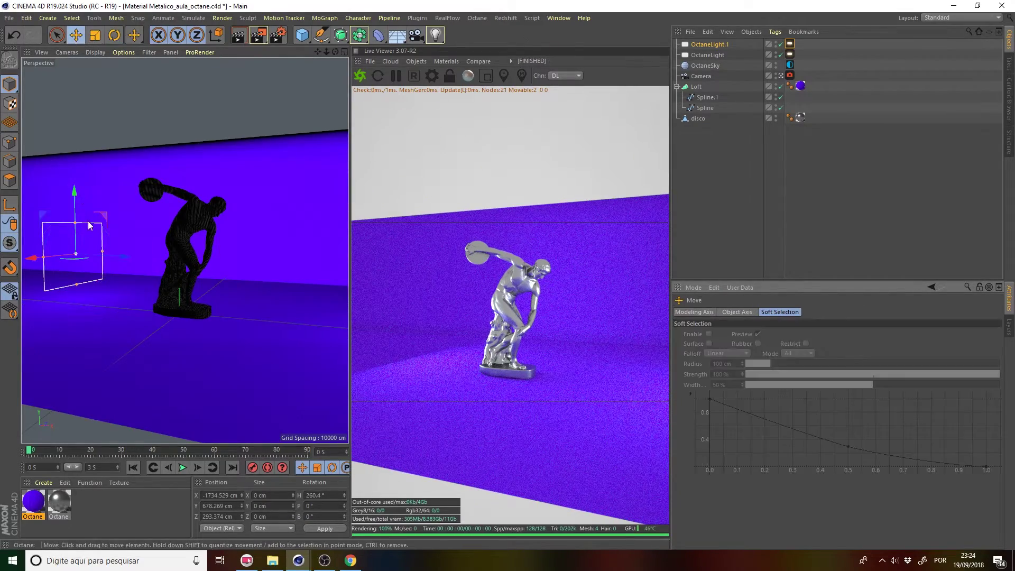
pyautogui.moveTo(88, 225); pyautogui.dragTo(29, 244)
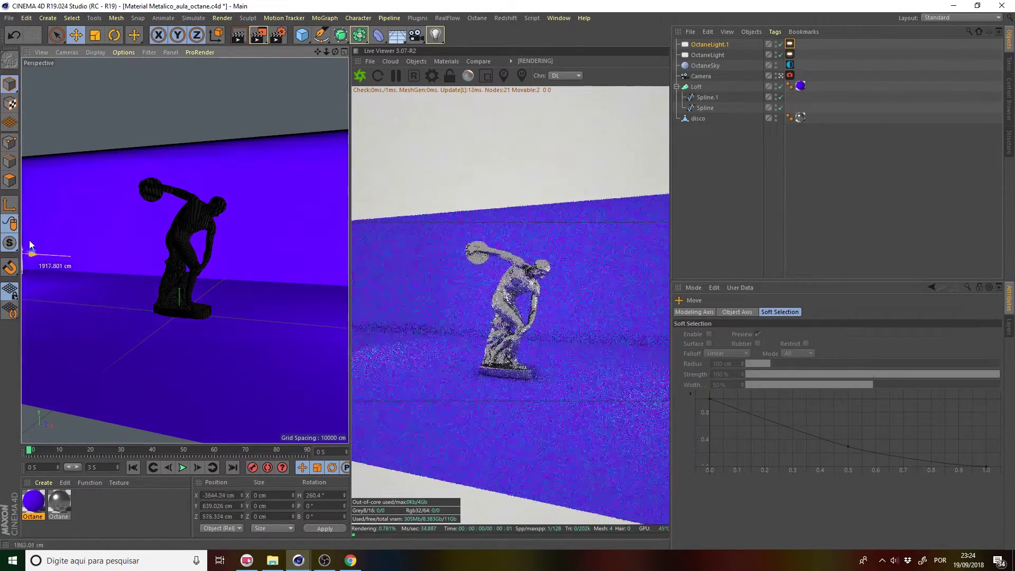
pyautogui.click(818, 112)
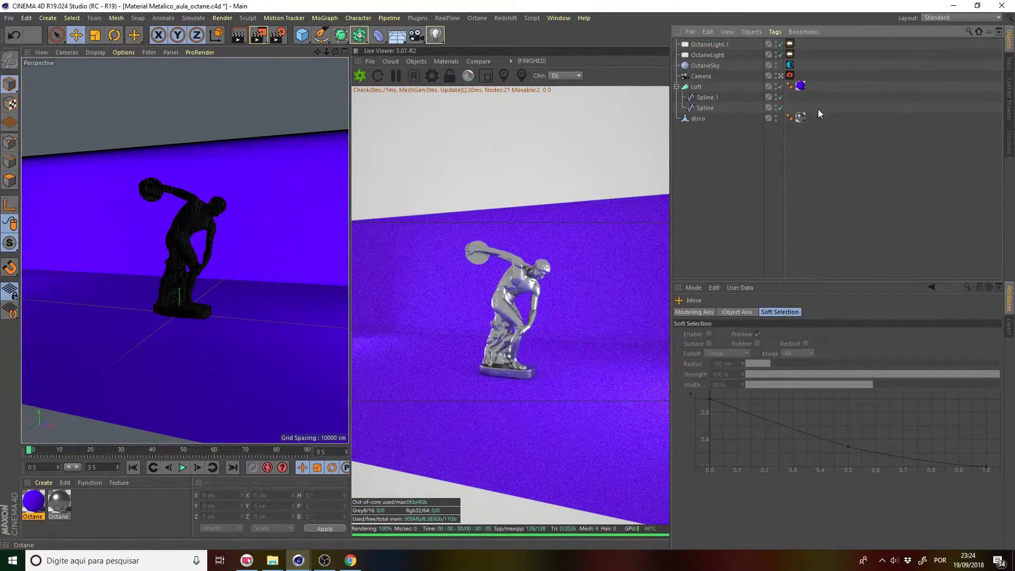
# Raise the Octane camera tag's post-processing bloom power to about 39.
pyautogui.moveTo(332, 53)
pyautogui.mouseDown()
pyautogui.moveTo(313, 55)
pyautogui.moveTo(349, 61)
pyautogui.moveTo(332, 78)
pyautogui.moveTo(334, 101)
pyautogui.mouseUp()
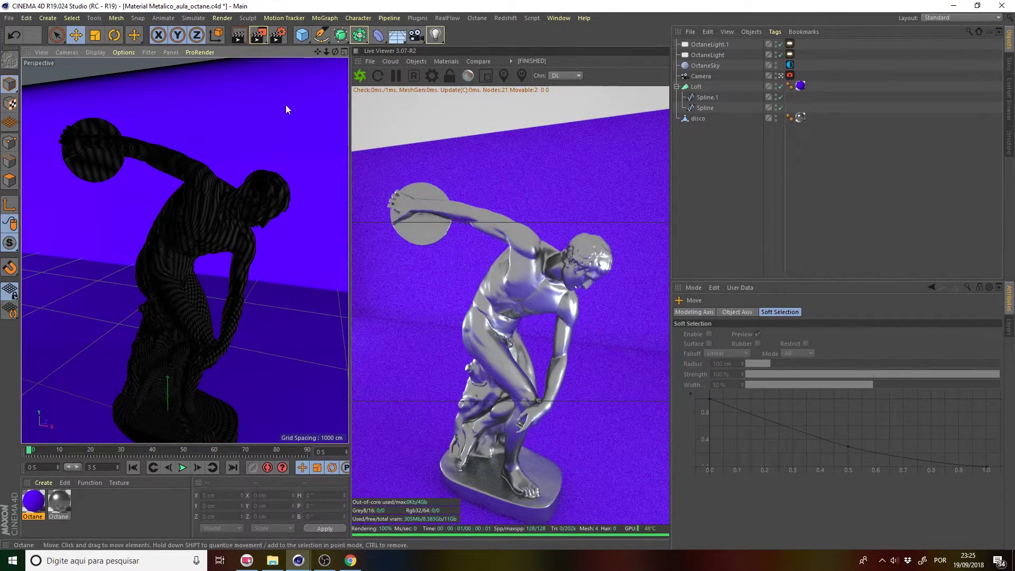
pyautogui.moveTo(330, 50); pyautogui.dragTo(328, 49)
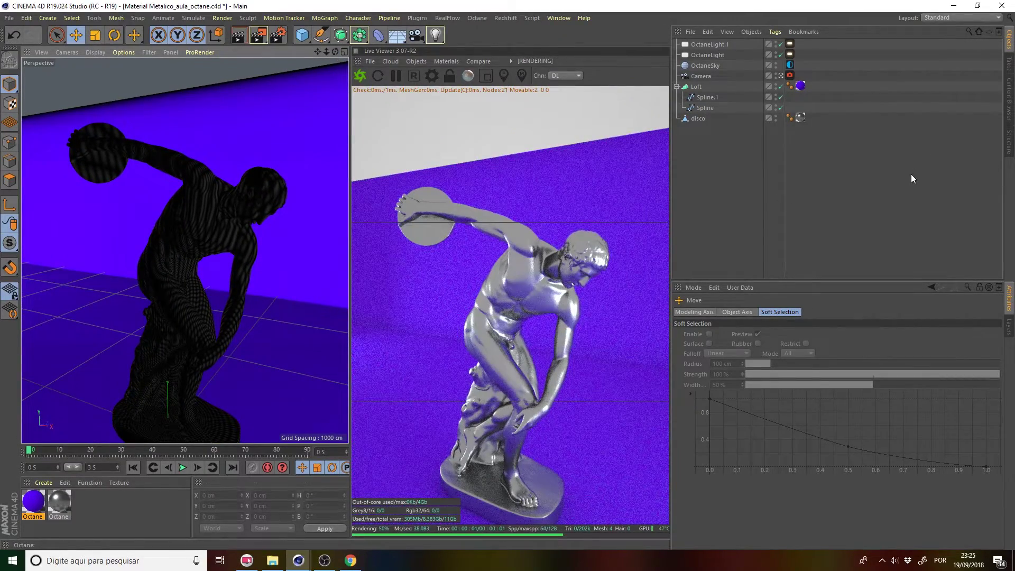
pyautogui.click(790, 76)
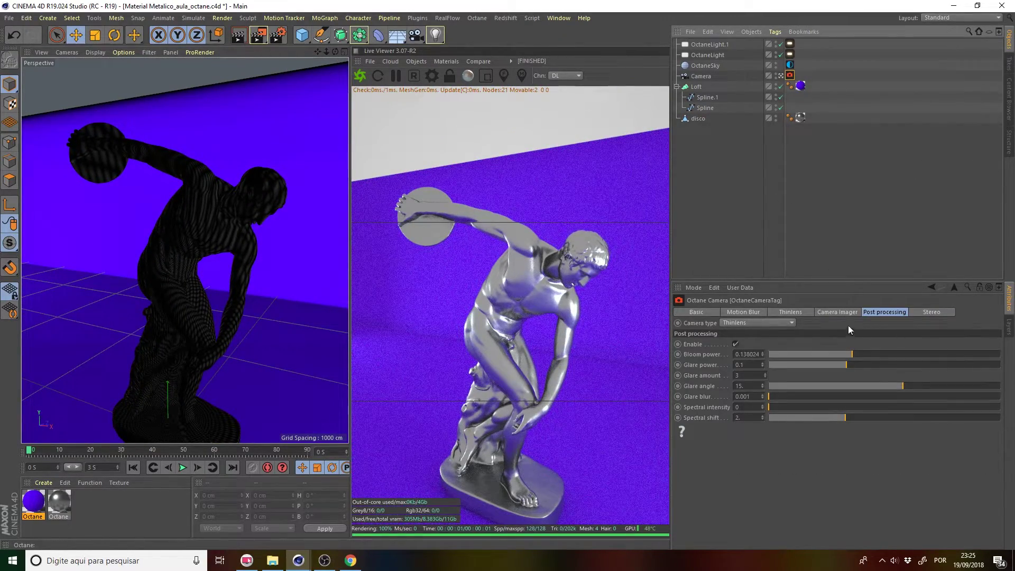
pyautogui.click(833, 312)
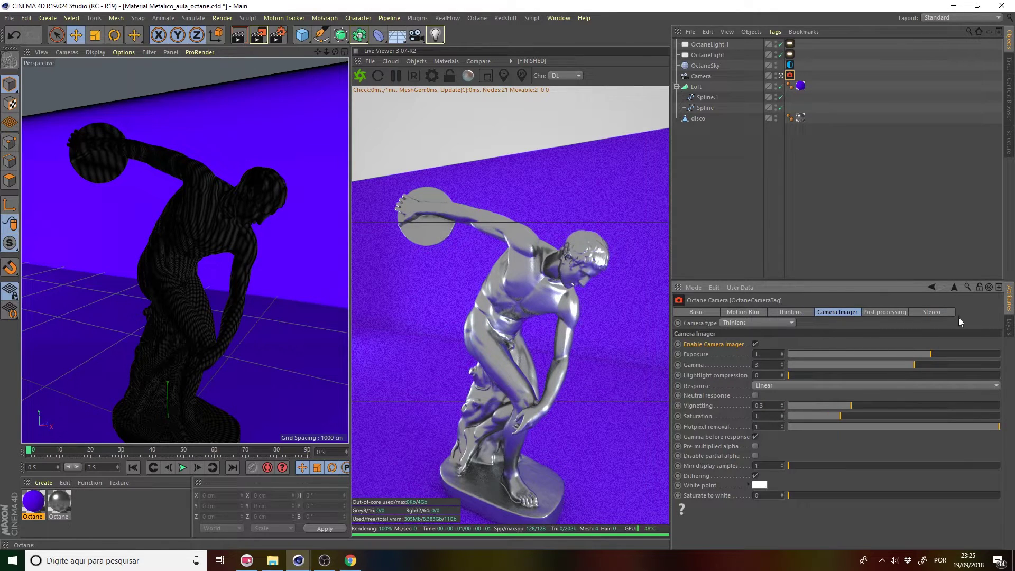
pyautogui.click(883, 312)
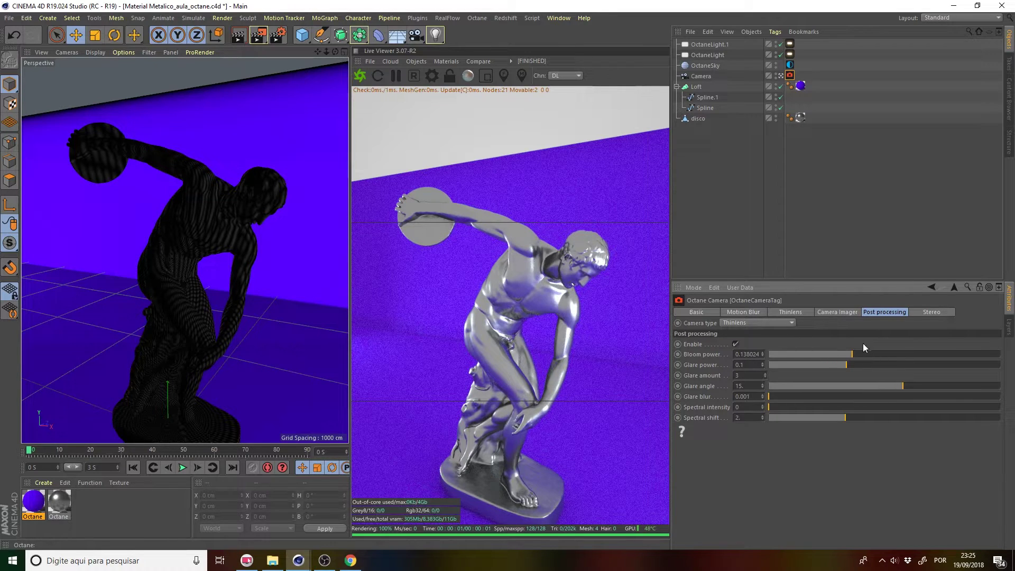
pyautogui.moveTo(873, 354)
pyautogui.mouseDown()
pyautogui.moveTo(951, 348)
pyautogui.moveTo(943, 356)
pyautogui.mouseUp()
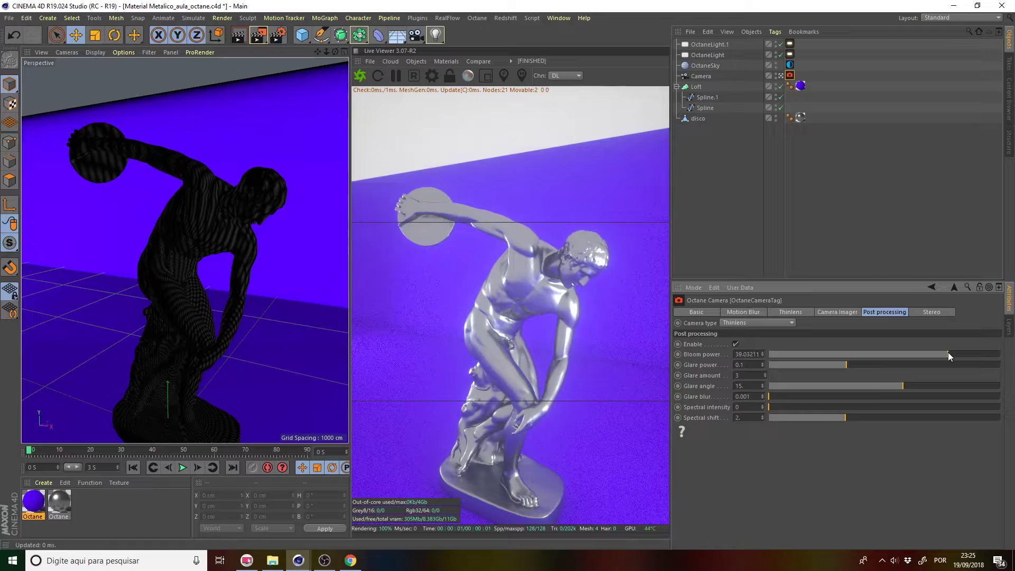
pyautogui.moveTo(327, 52)
pyautogui.mouseDown()
pyautogui.moveTo(325, 83)
pyautogui.moveTo(549, 302)
pyautogui.mouseUp()
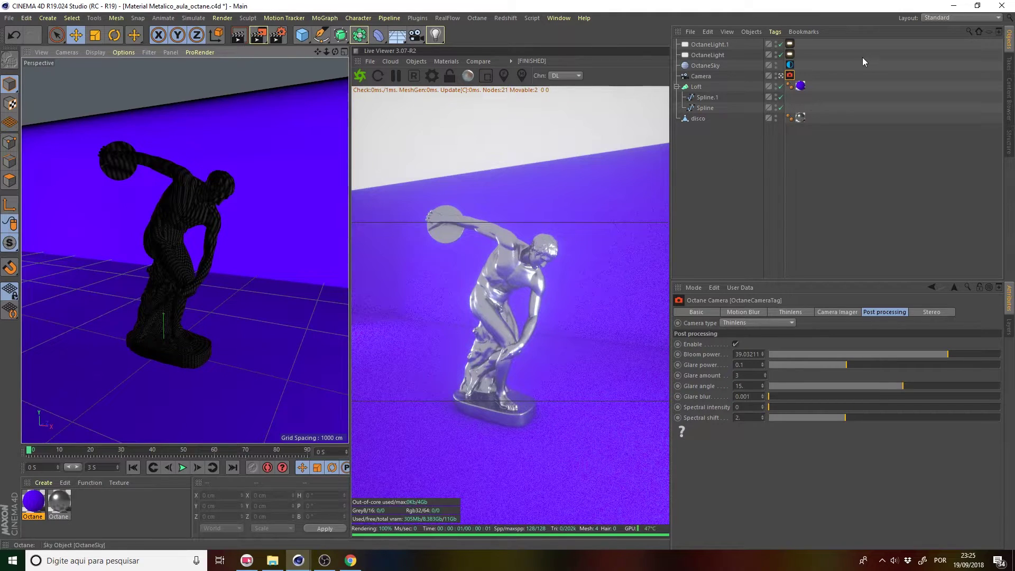
# In the metallic Octane material's node graph, raise the material index from 4 to about 6.2.
pyautogui.doubleClick(59, 500)
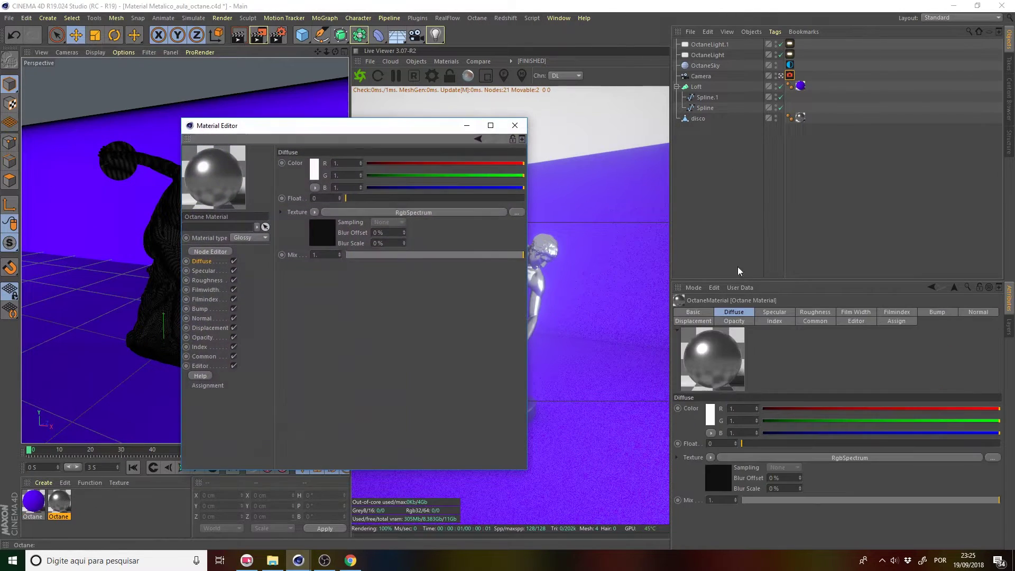
pyautogui.moveTo(373, 132); pyautogui.dragTo(872, 151)
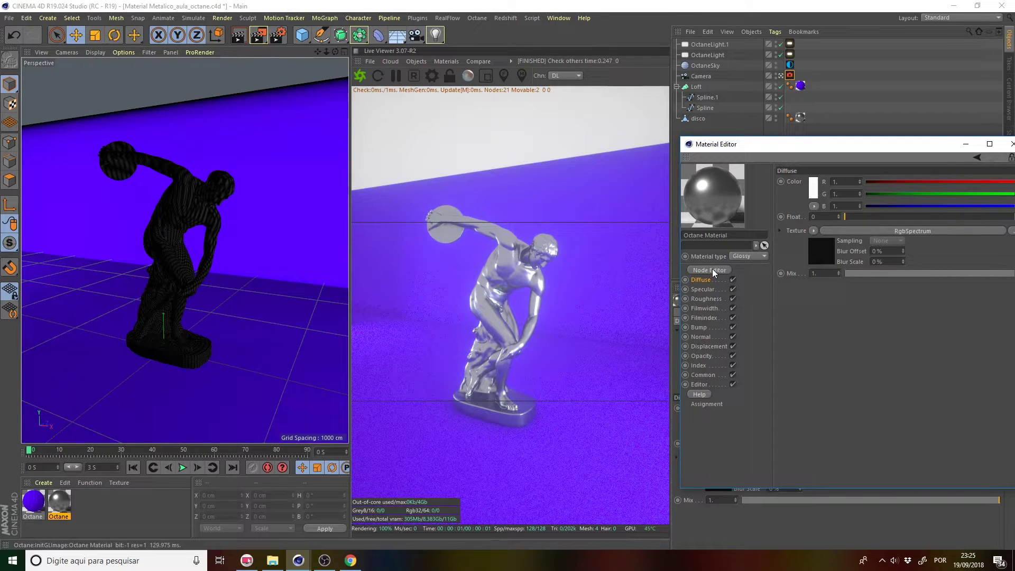
pyautogui.moveTo(298, 560)
pyautogui.click(396, 502)
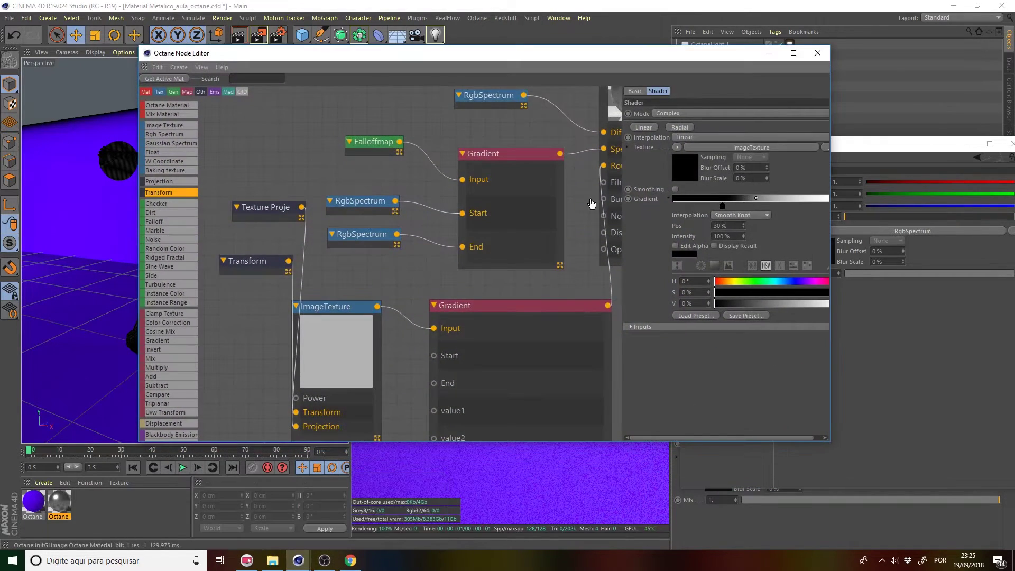
pyautogui.click(578, 159)
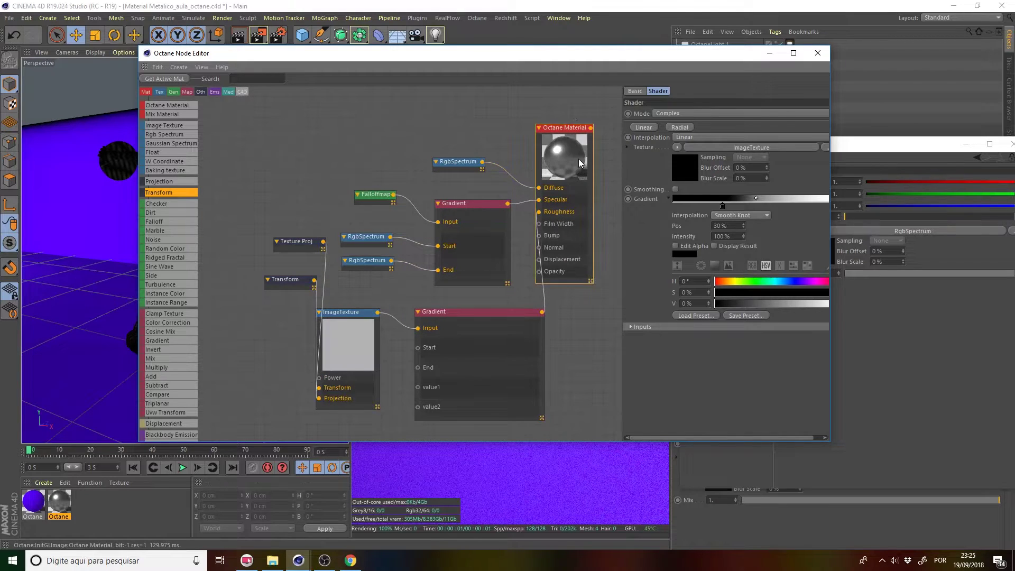
pyautogui.moveTo(547, 64)
pyautogui.mouseDown()
pyautogui.moveTo(487, 140)
pyautogui.moveTo(468, 301)
pyautogui.moveTo(636, 305)
pyautogui.moveTo(518, 62)
pyautogui.mouseUp()
pyautogui.moveTo(115, 53)
pyautogui.mouseDown()
pyautogui.moveTo(421, 122)
pyautogui.moveTo(204, 120)
pyautogui.moveTo(56, 104)
pyautogui.moveTo(73, 88)
pyautogui.mouseUp()
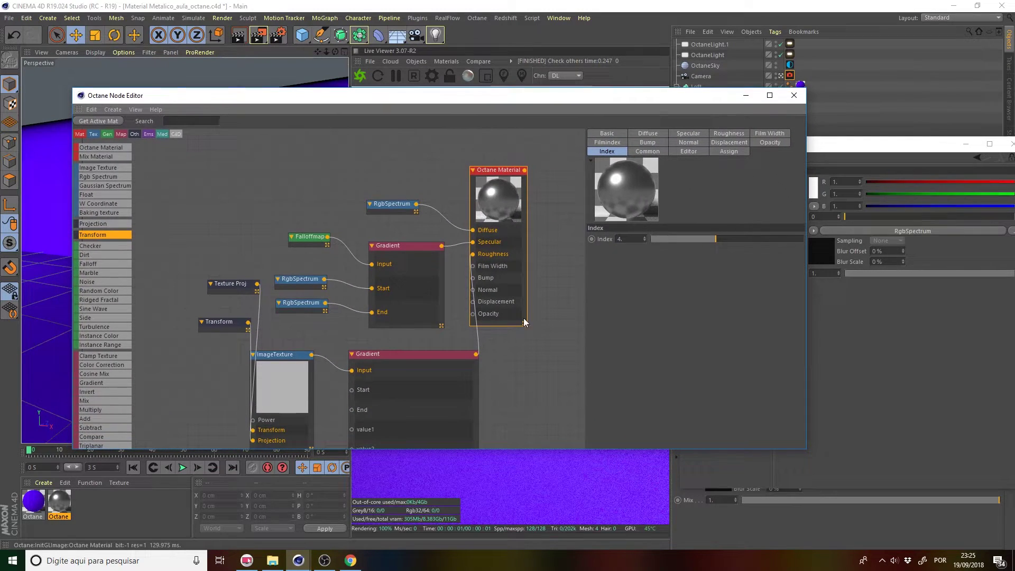
pyautogui.click(806, 458)
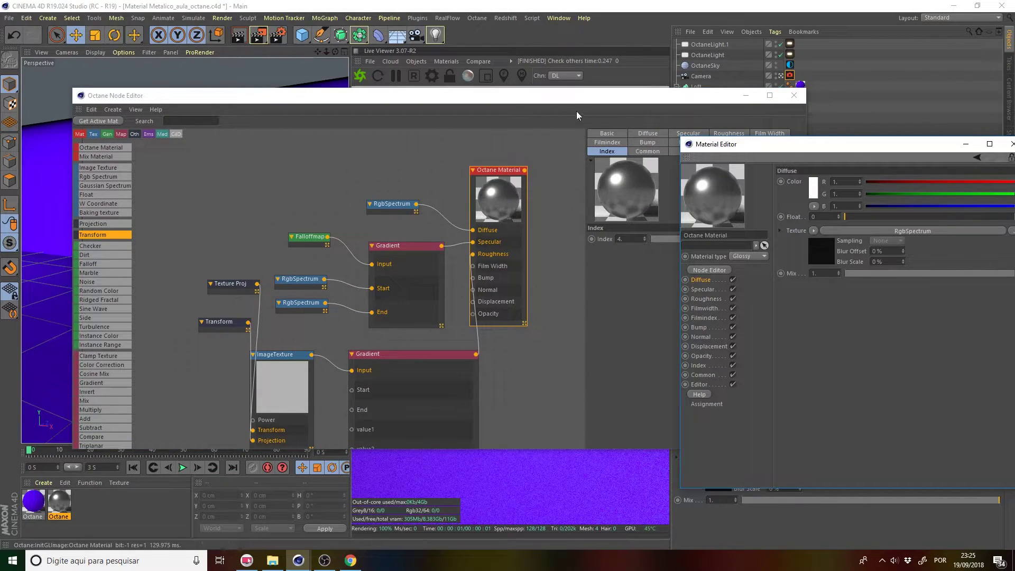
pyautogui.moveTo(541, 95)
pyautogui.mouseDown()
pyautogui.moveTo(736, 373)
pyautogui.moveTo(714, 451)
pyautogui.moveTo(664, 465)
pyautogui.moveTo(658, 408)
pyautogui.mouseUp()
pyautogui.moveTo(585, 418); pyautogui.dragTo(524, 77)
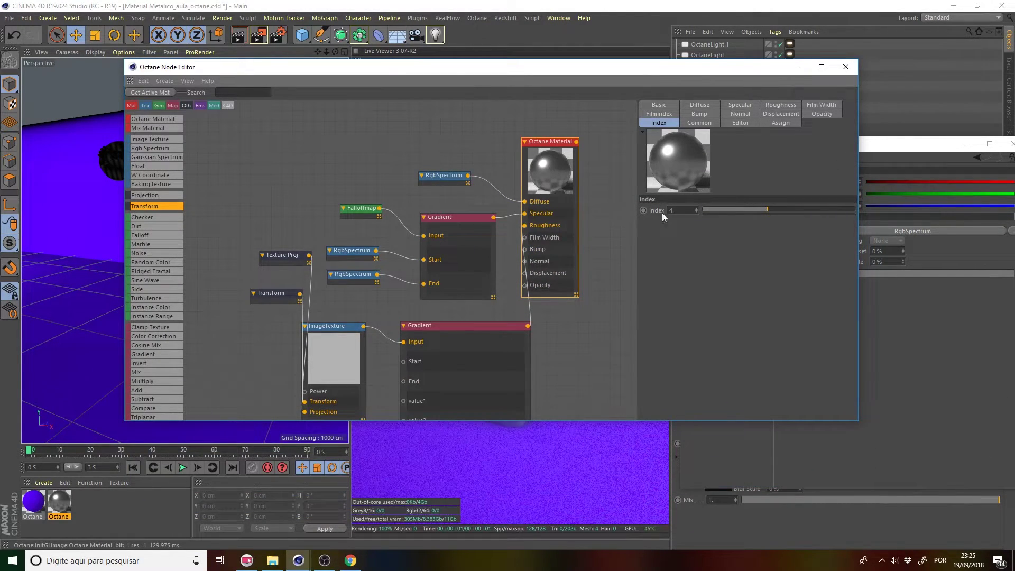
pyautogui.moveTo(773, 208); pyautogui.dragTo(816, 212)
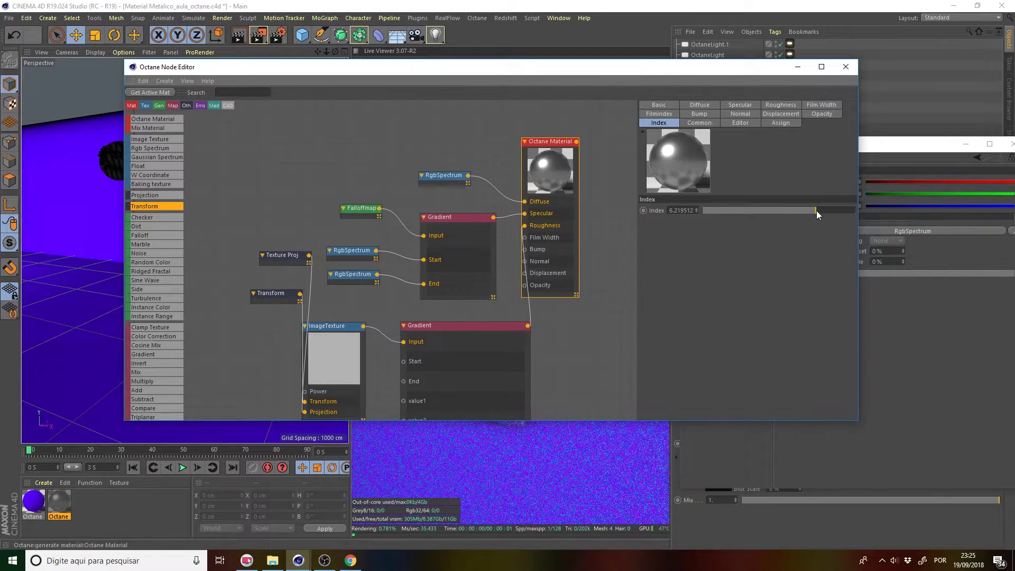
# Slide the lower Gradient node's knot to roughly 21%, checking the chrome render.
pyautogui.moveTo(629, 74)
pyautogui.mouseDown()
pyautogui.moveTo(794, 438)
pyautogui.moveTo(785, 452)
pyautogui.moveTo(578, 203)
pyautogui.moveTo(559, 66)
pyautogui.mouseUp()
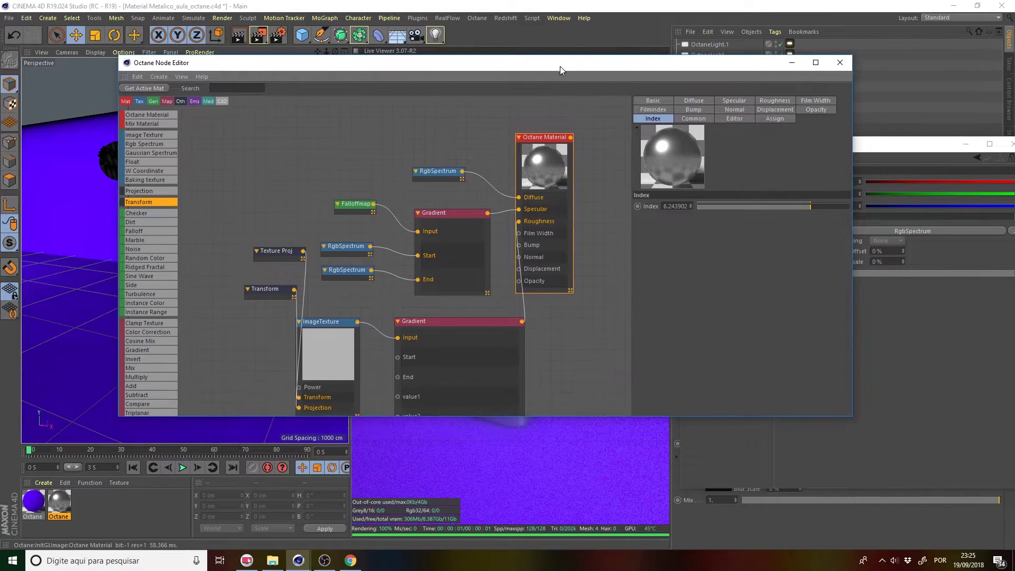
pyautogui.click(457, 342)
pyautogui.moveTo(733, 216); pyautogui.dragTo(780, 216)
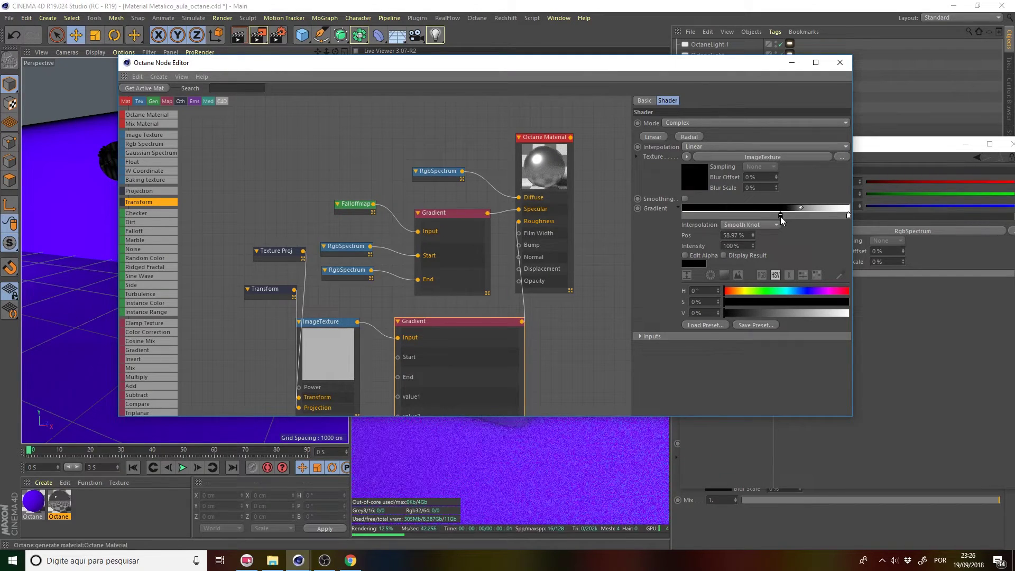
pyautogui.moveTo(780, 216); pyautogui.dragTo(763, 216)
pyautogui.moveTo(559, 68)
pyautogui.mouseDown()
pyautogui.moveTo(721, 394)
pyautogui.moveTo(714, 277)
pyautogui.moveTo(702, 287)
pyautogui.mouseUp()
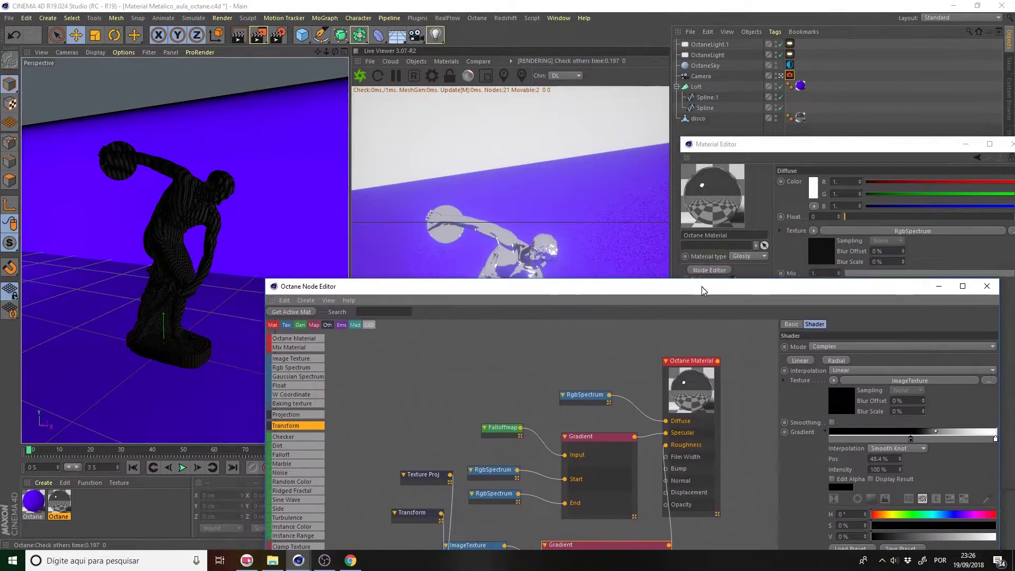
pyautogui.moveTo(912, 440); pyautogui.dragTo(883, 441)
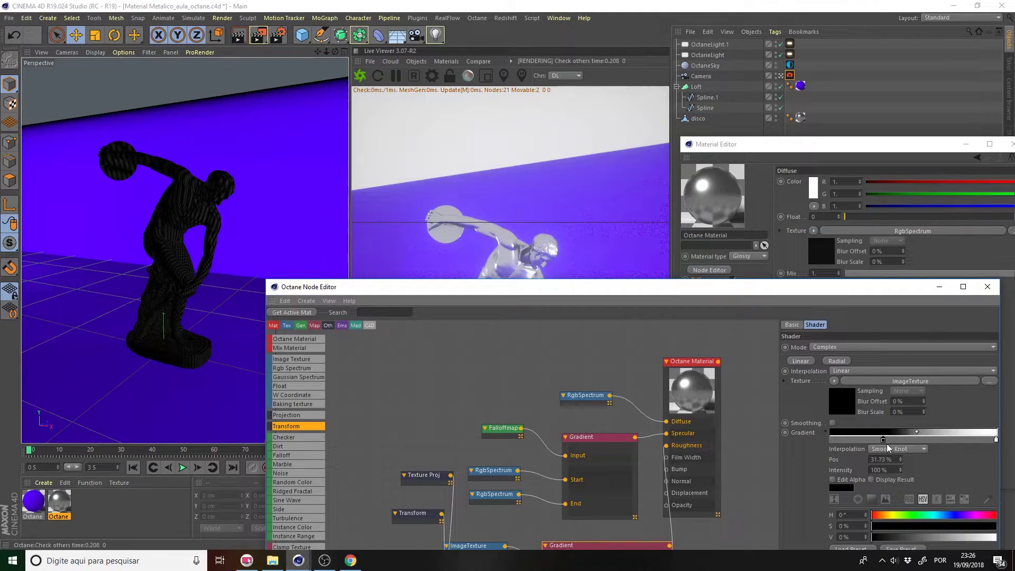
pyautogui.moveTo(884, 440); pyautogui.dragTo(863, 440)
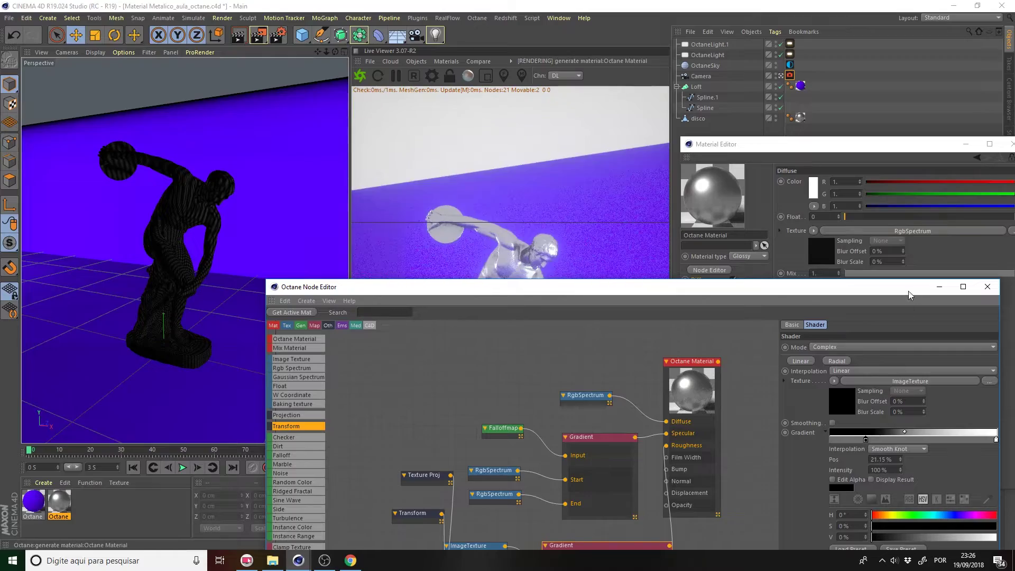
pyautogui.click(939, 287)
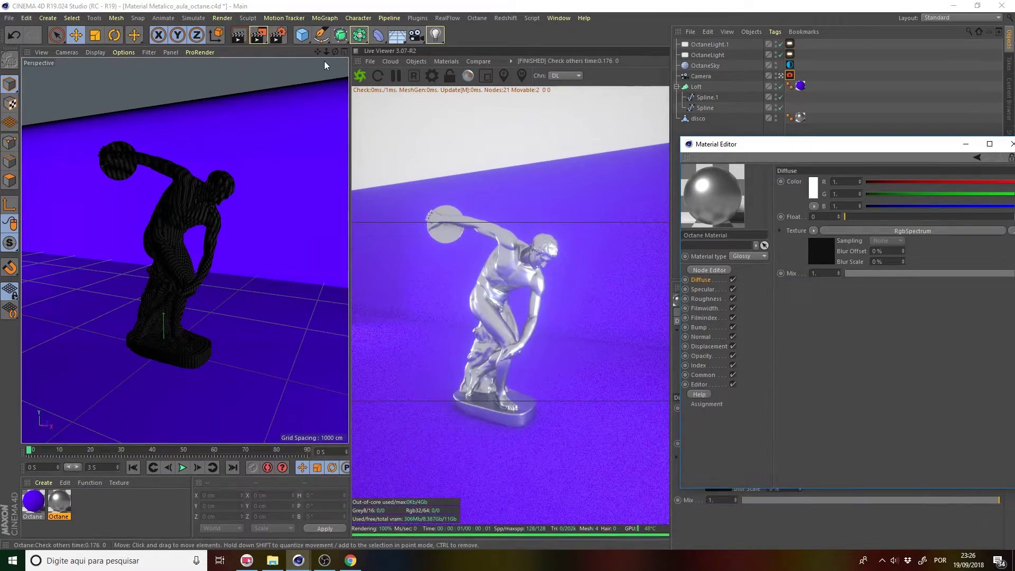
pyautogui.keyDown('alt'); pyautogui.moveTo(180, 249); pyautogui.dragTo(185, 250); pyautogui.keyUp('alt')
pyautogui.scroll(-2, 328, 73)
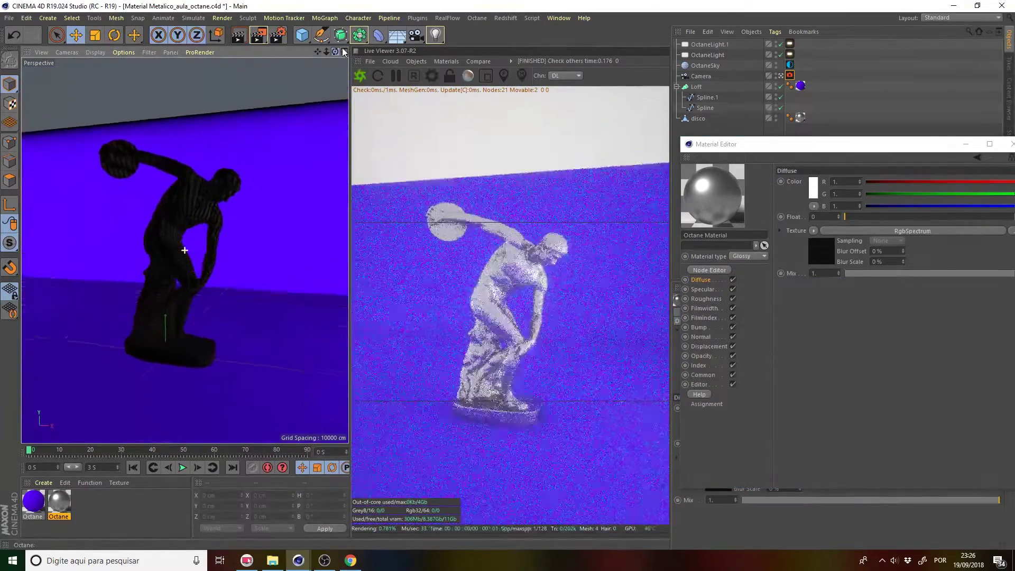
pyautogui.scroll(-2, 328, 73)
pyautogui.scroll(5, 327, 73)
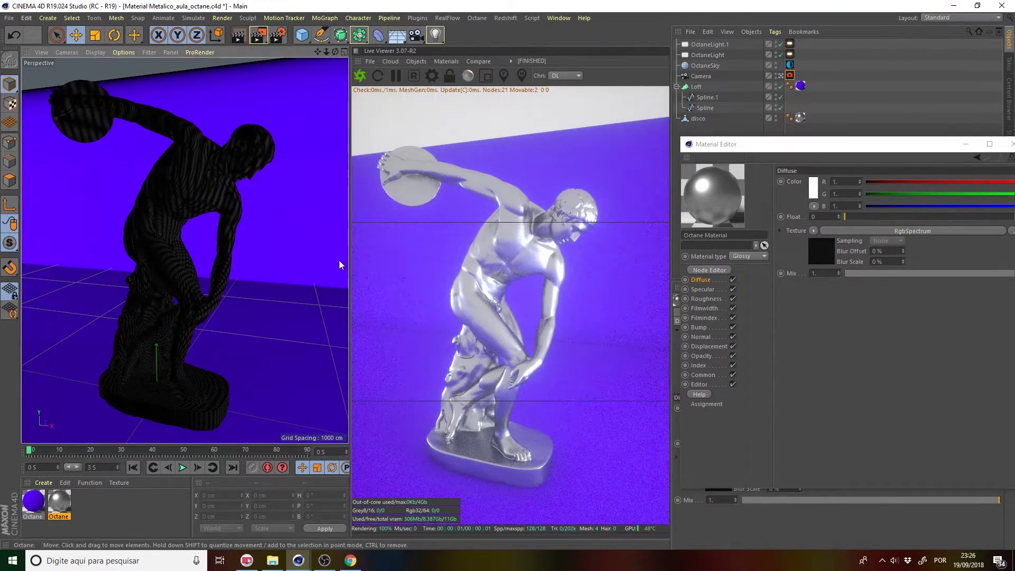
pyautogui.moveTo(338, 260)
pyautogui.keyDown('alt'); pyautogui.mouseDown()
pyautogui.moveTo(301, 232)
pyautogui.moveTo(335, 263)
pyautogui.moveTo(211, 236)
pyautogui.moveTo(251, 241)
pyautogui.moveTo(256, 255)
pyautogui.moveTo(239, 246)
pyautogui.moveTo(240, 255)
pyautogui.moveTo(286, 248)
pyautogui.moveTo(252, 252)
pyautogui.mouseUp(); pyautogui.keyUp('alt')
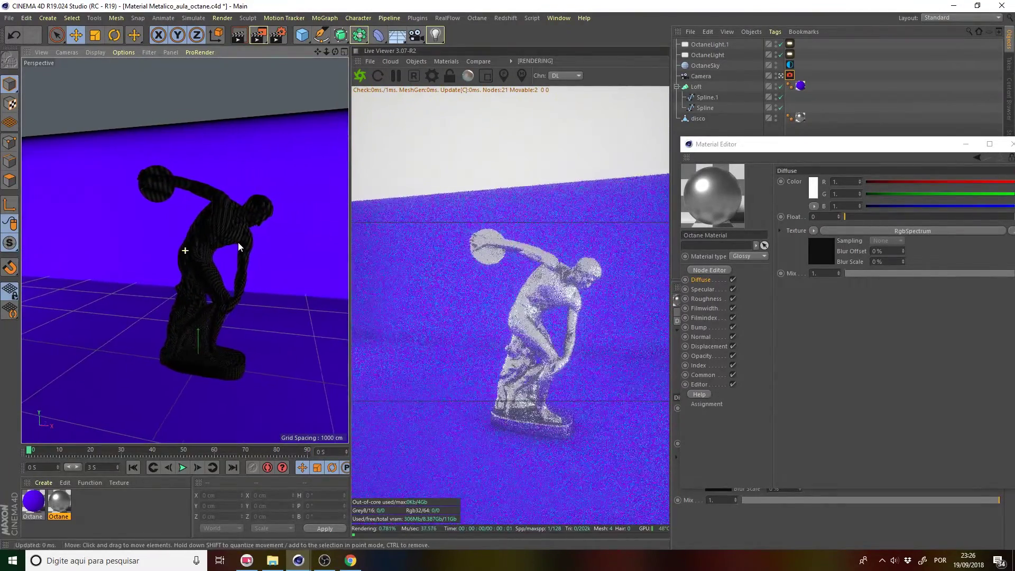
pyautogui.moveTo(808, 144)
pyautogui.mouseDown()
pyautogui.moveTo(379, 100)
pyautogui.moveTo(803, 97)
pyautogui.mouseUp()
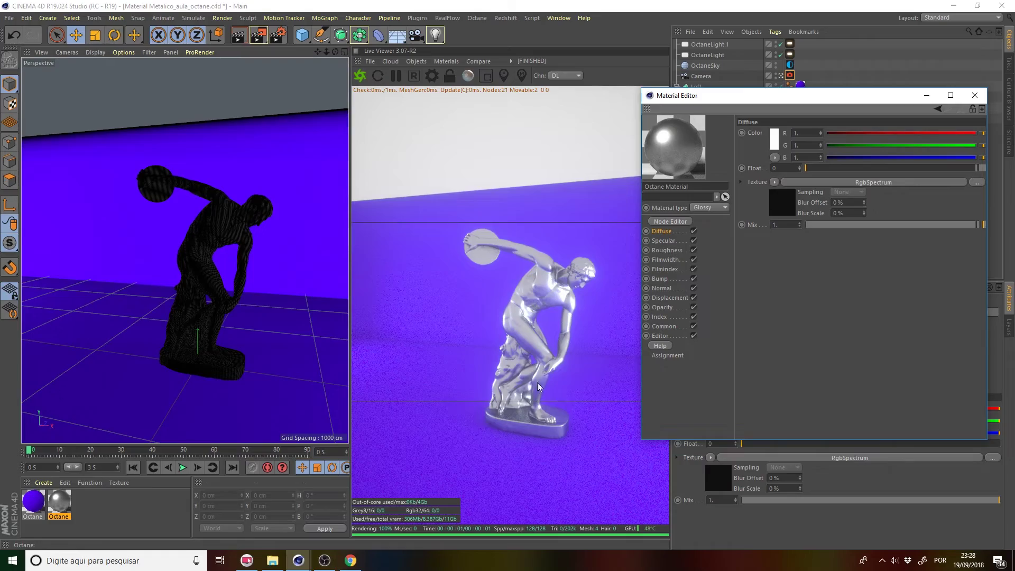
pyautogui.click(324, 560)
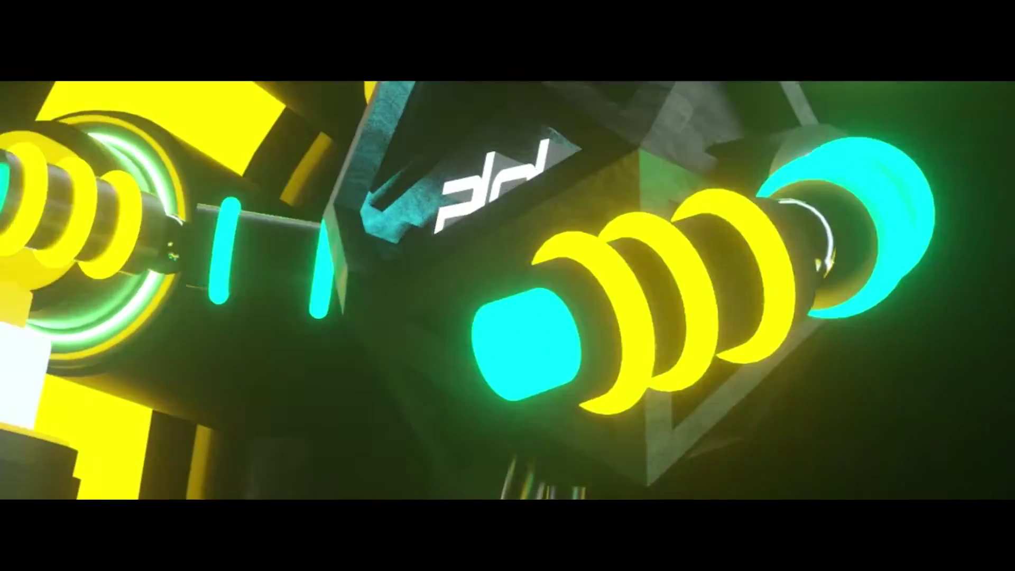